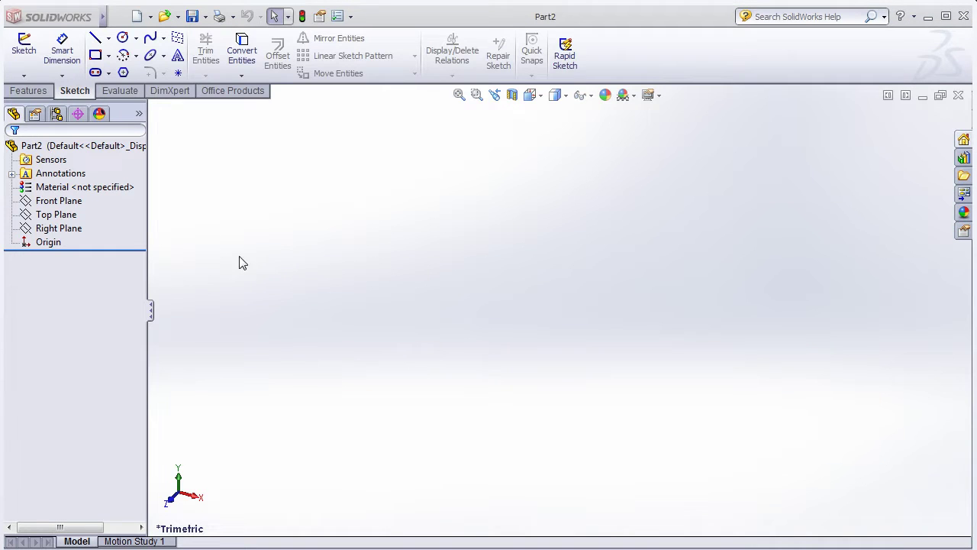
Step: Start Sketch1 on Part2's Top Plane, viewed normal to the plane
left_click(23, 46)
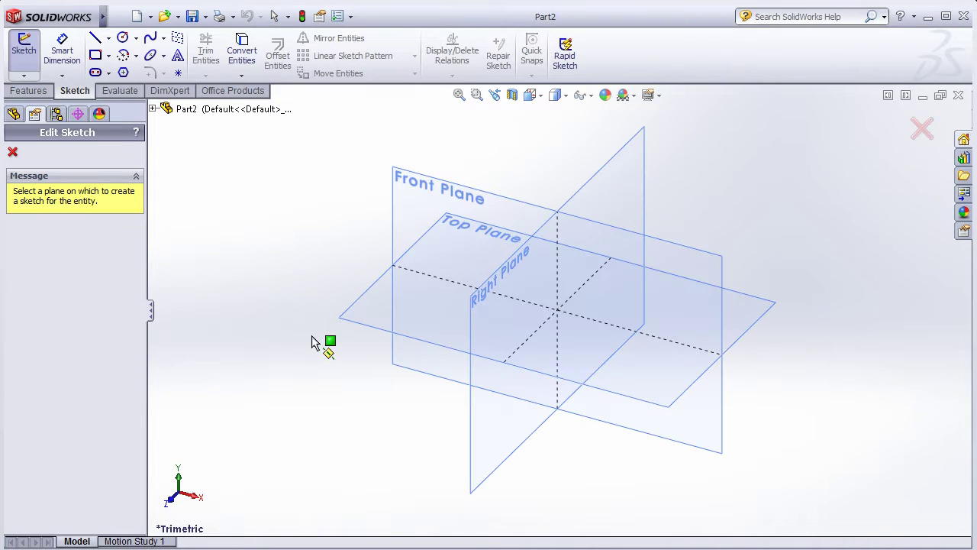
left_click(361, 327)
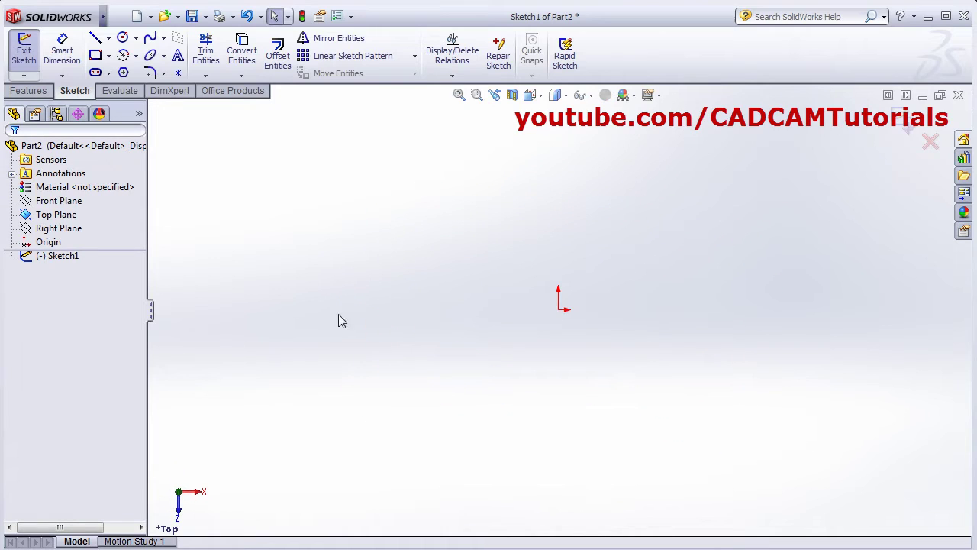
Step: Review the dimensioned reference drawing in Adobe Reader, then pick the Polygon tool
key("alt+Tab")
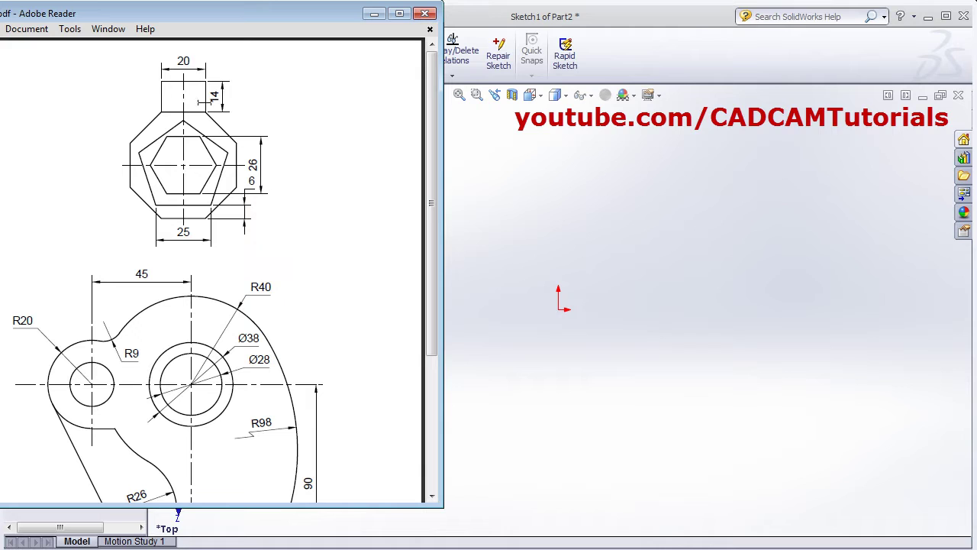
key("alt+Tab")
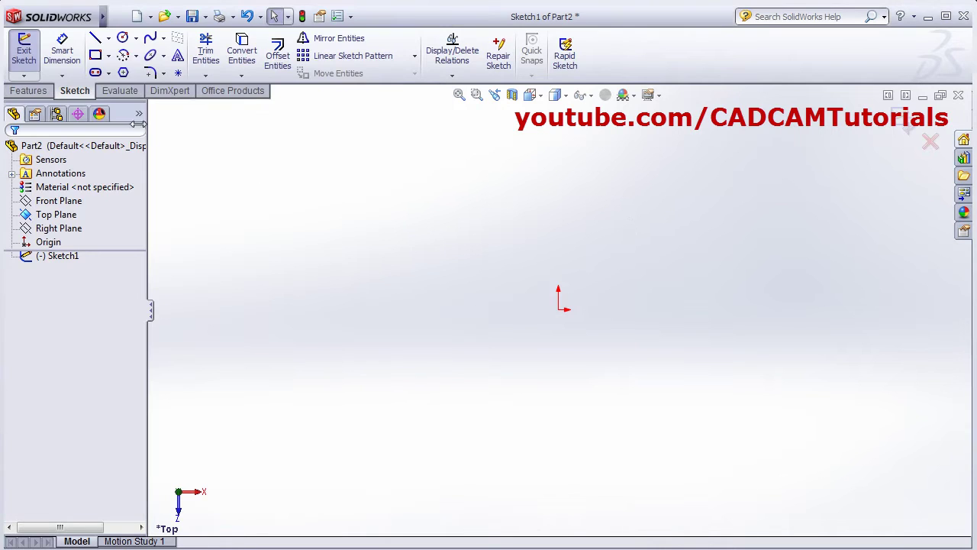
left_click(123, 73)
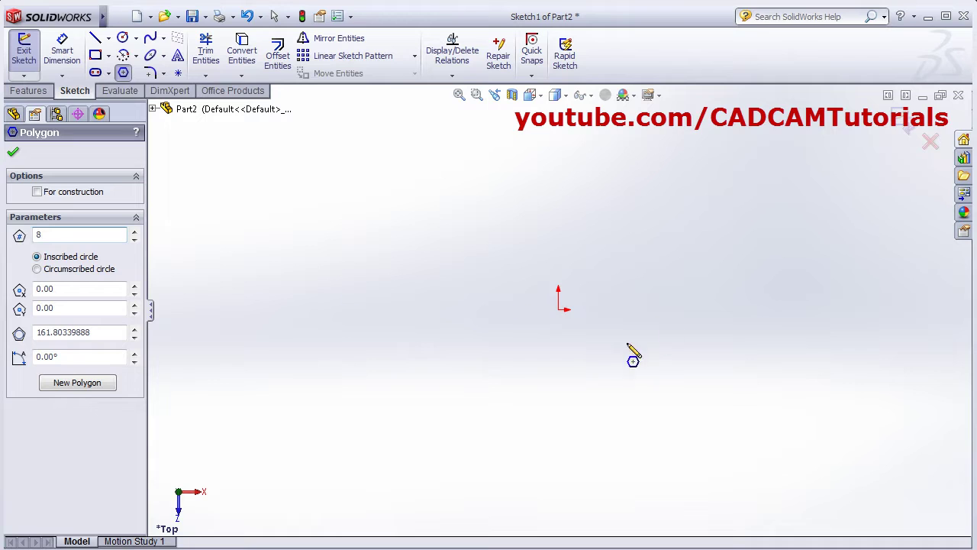
Step: Draw an eight-sided polygon centred on the origin
left_click(563, 308)
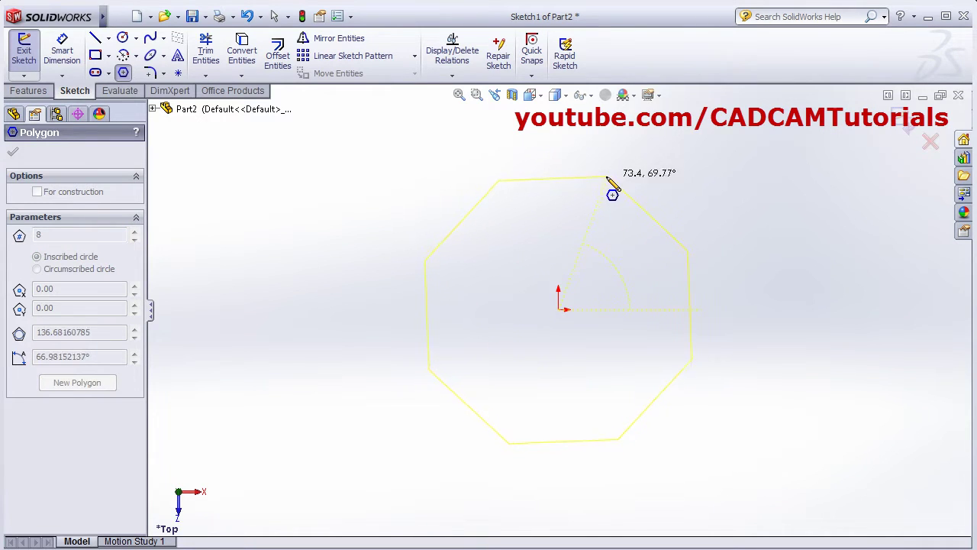
left_click(615, 179)
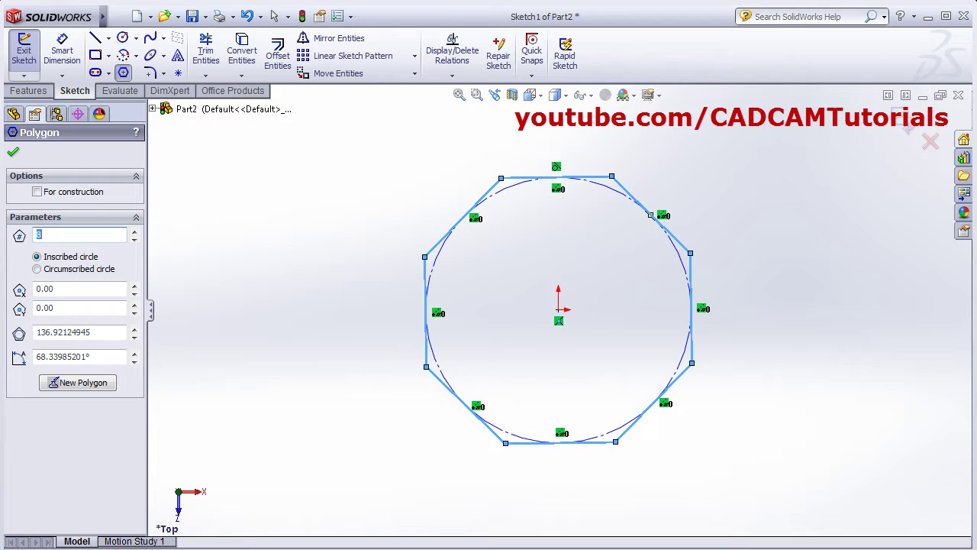
left_click(14, 156)
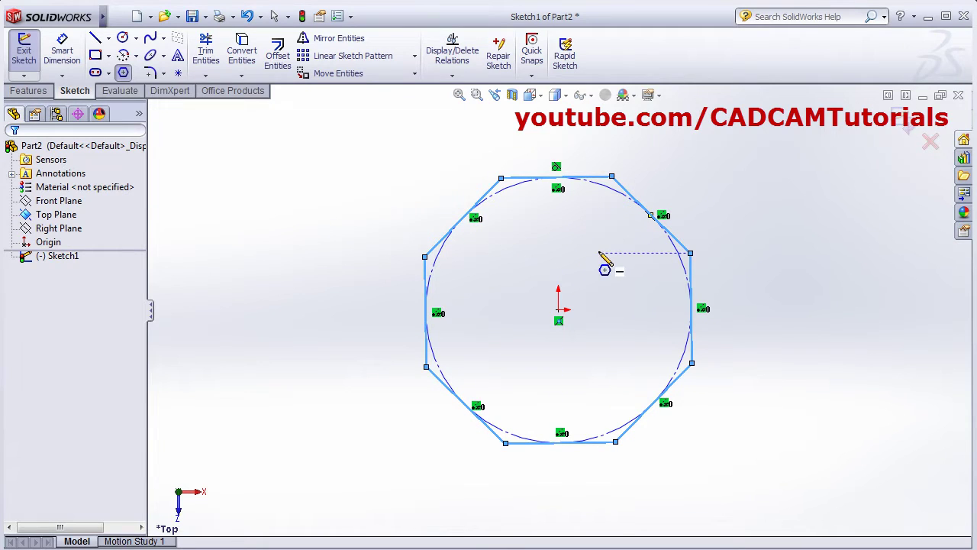
key("Escape")
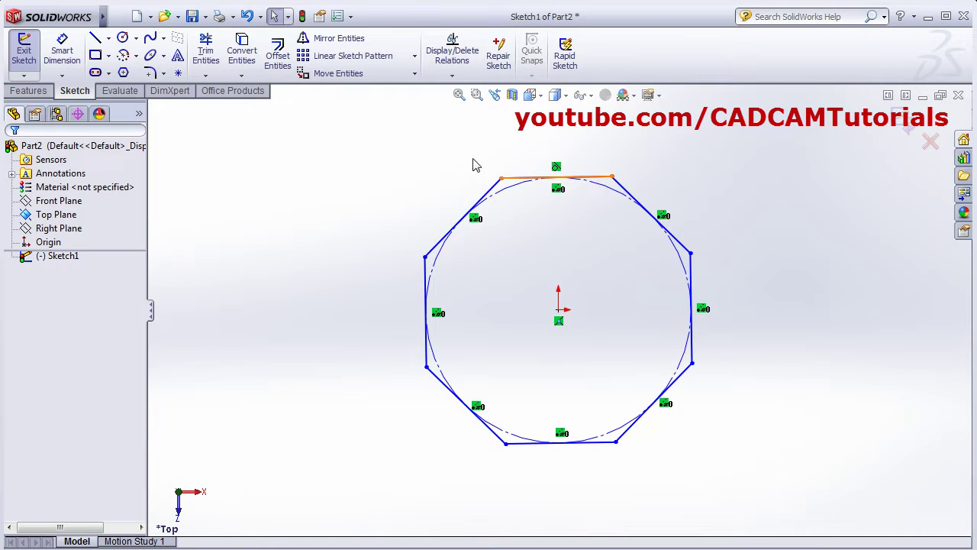
Step: Add a Horizontal relation to the octagon's top edge
left_click(596, 179)
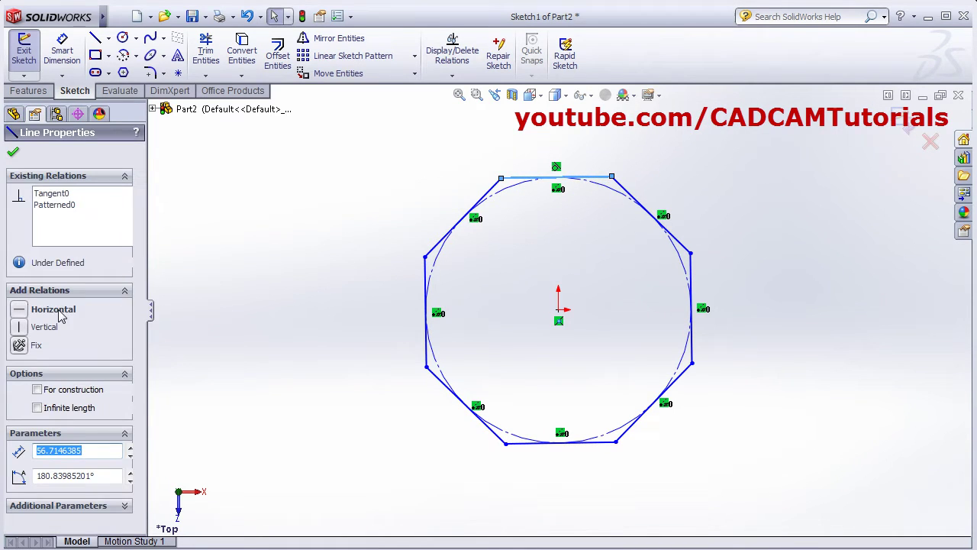
left_click(21, 310)
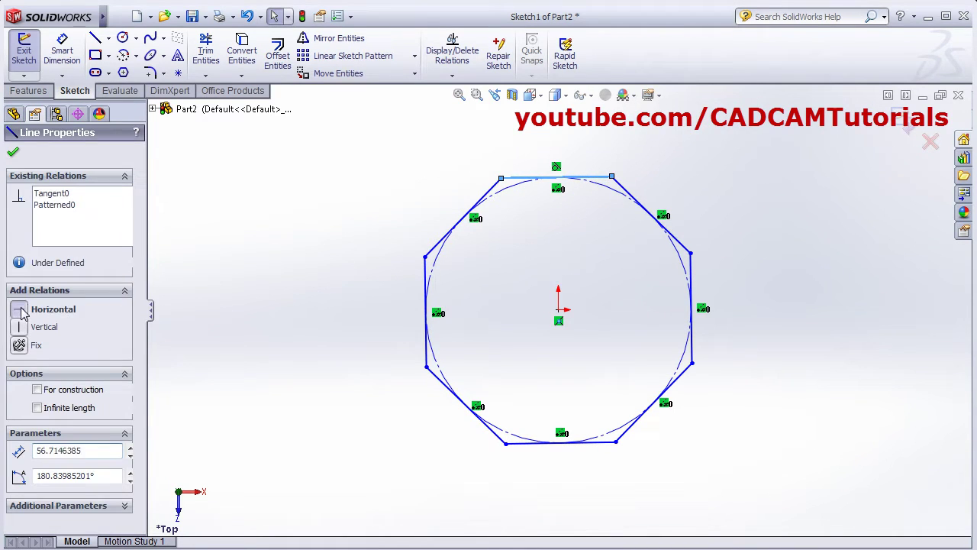
left_click(14, 155)
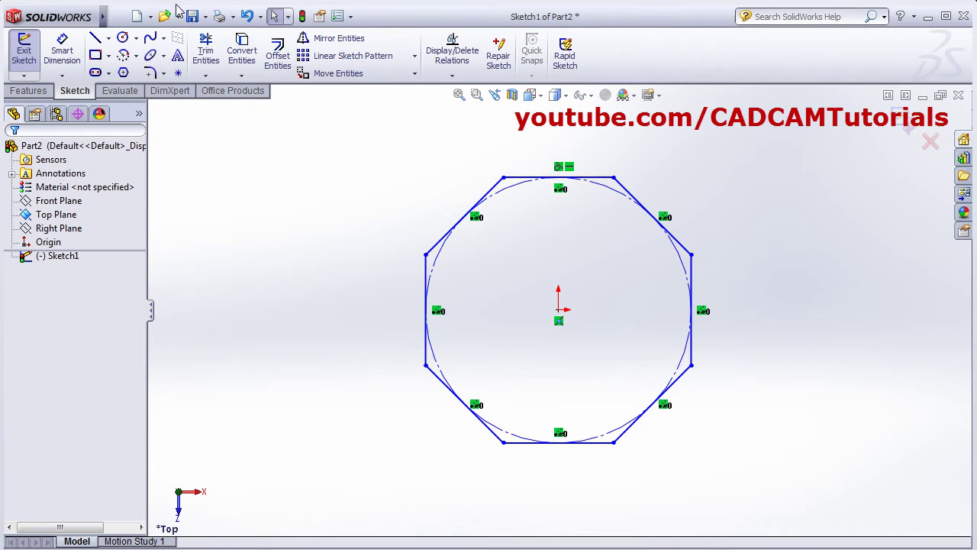
Step: Dimension the octagon's bottom edge at 20 mm, placed just below it
left_click(62, 55)
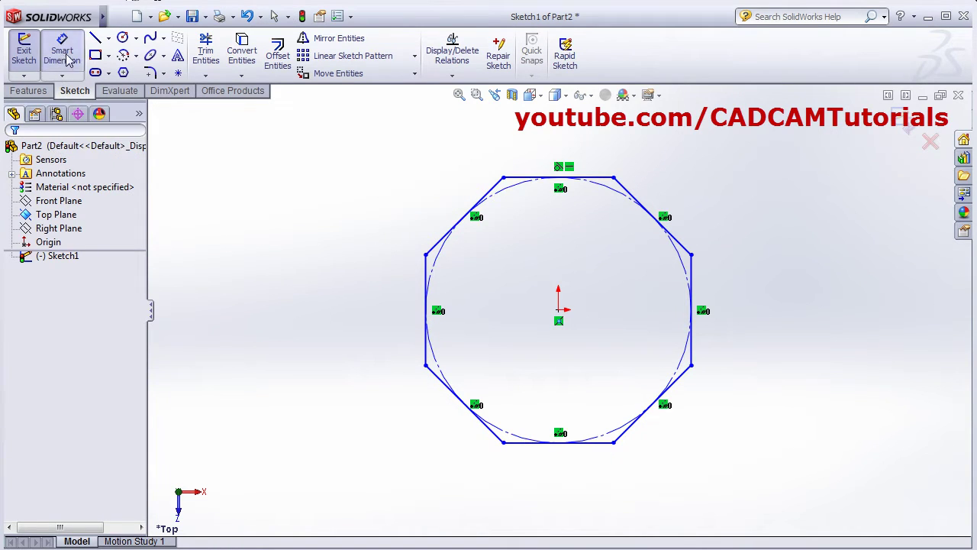
left_click(593, 451)
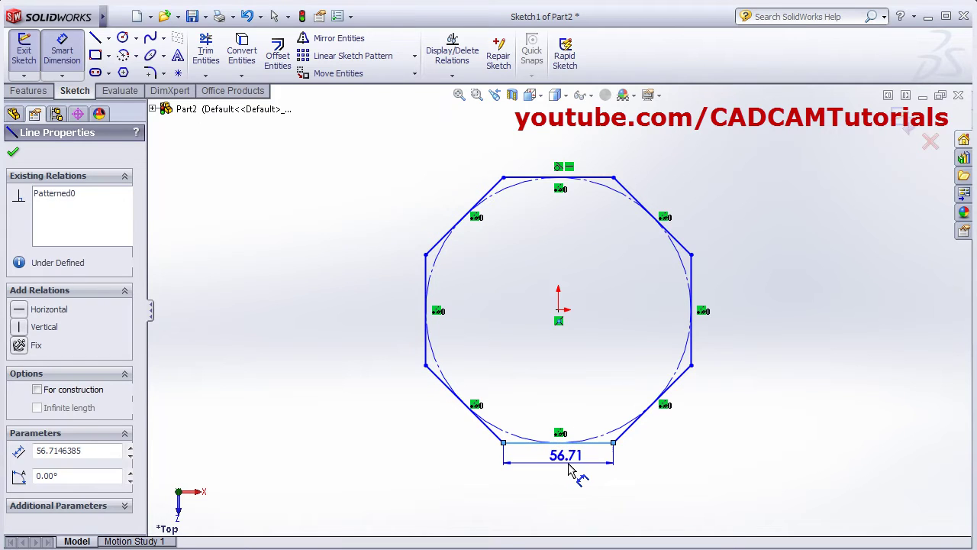
left_click(570, 474)
type("20")
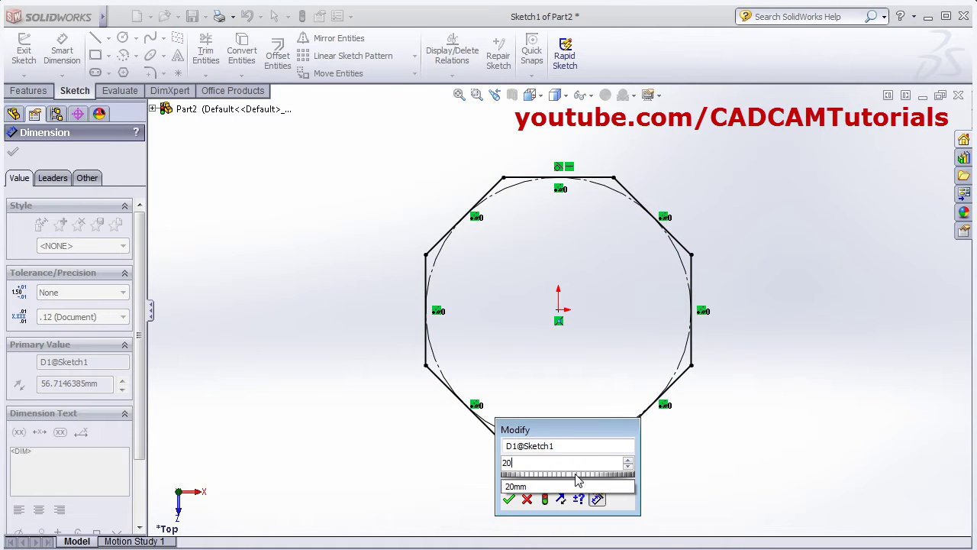
key("Return")
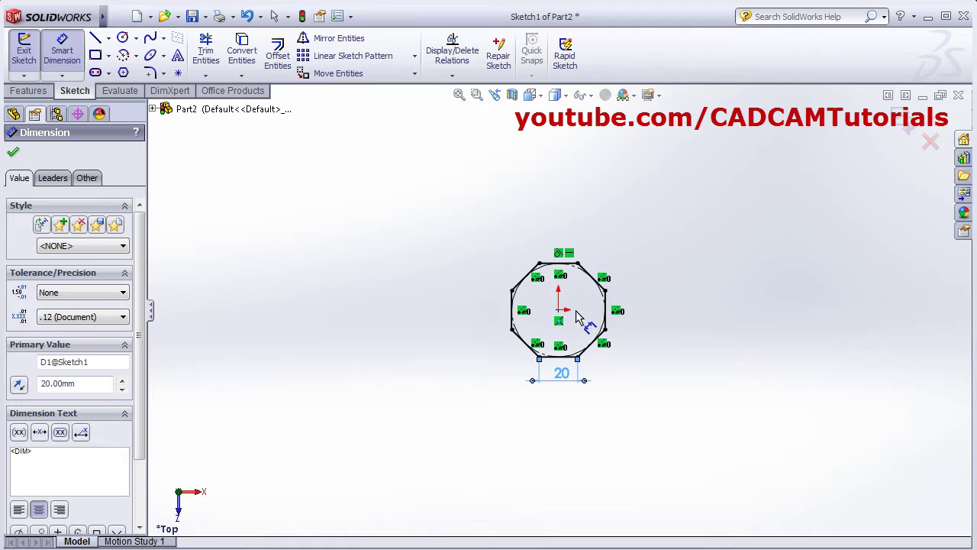
key("f")
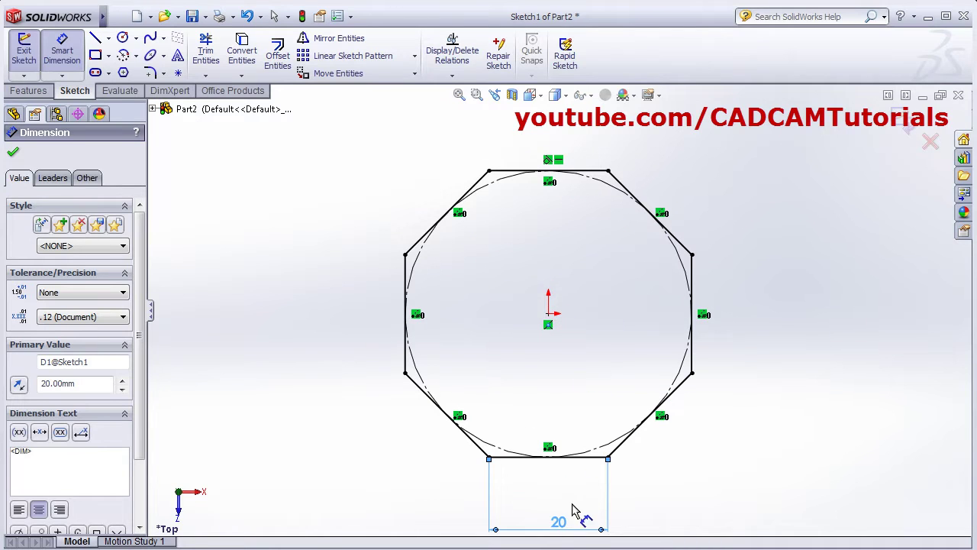
left_click_drag(574, 510, 563, 489)
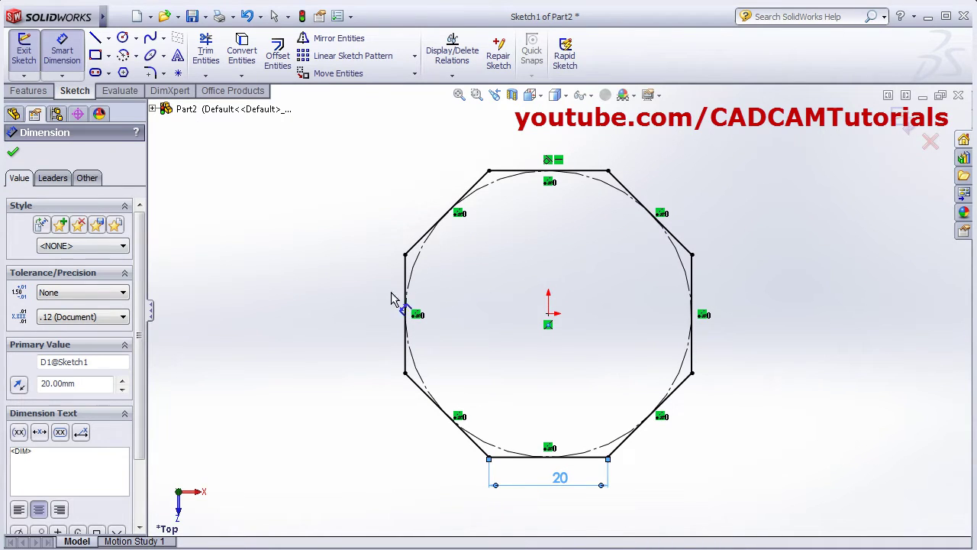
key("Escape")
Step: Check the reference drawing again and return to the Polygon tool
key("alt+Tab")
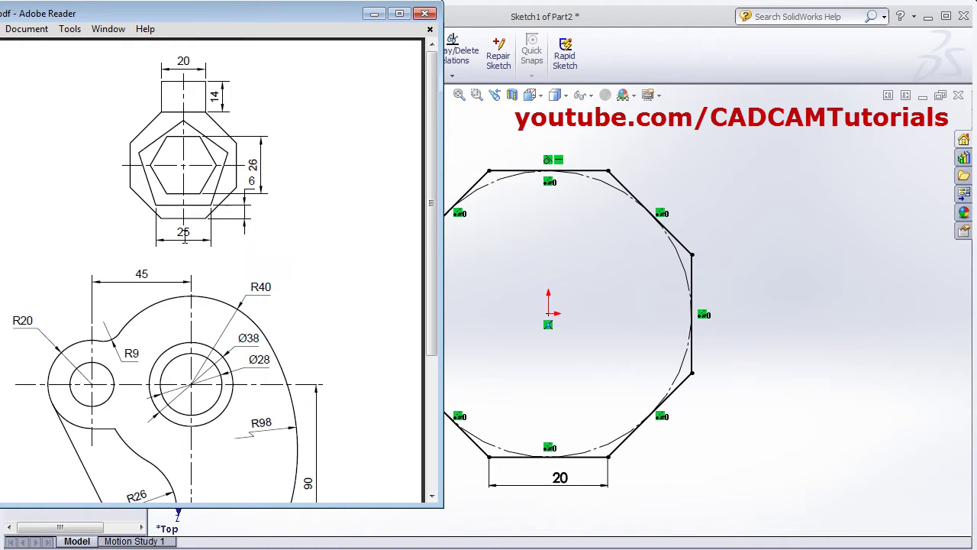
key("alt+Tab")
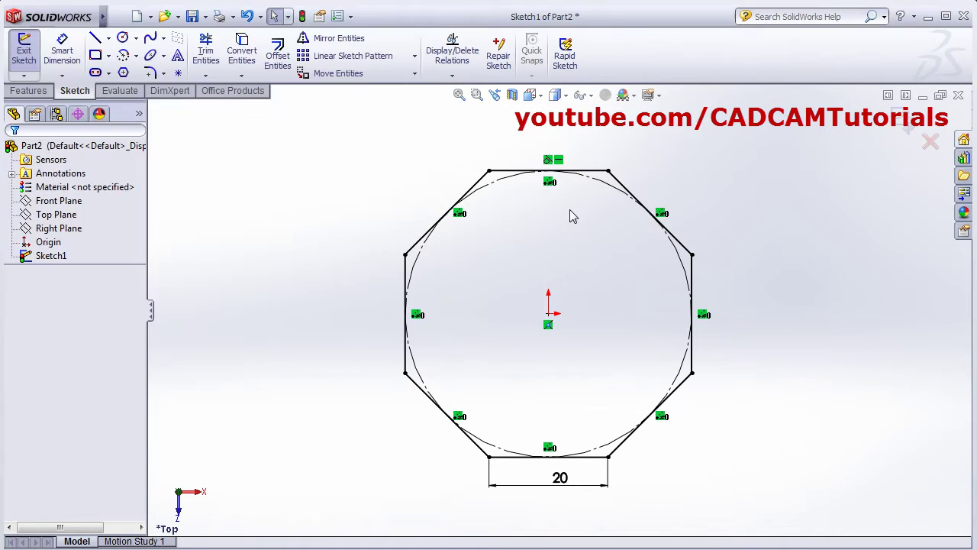
left_click(123, 74)
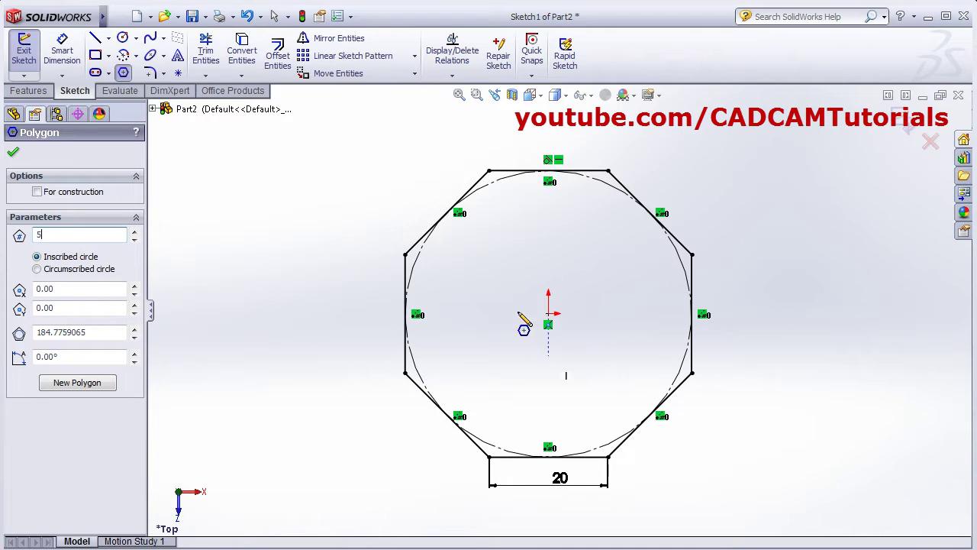
Step: Draw a five-sided polygon centred just below the origin with its top vertex pointing up
key("alt+Tab")
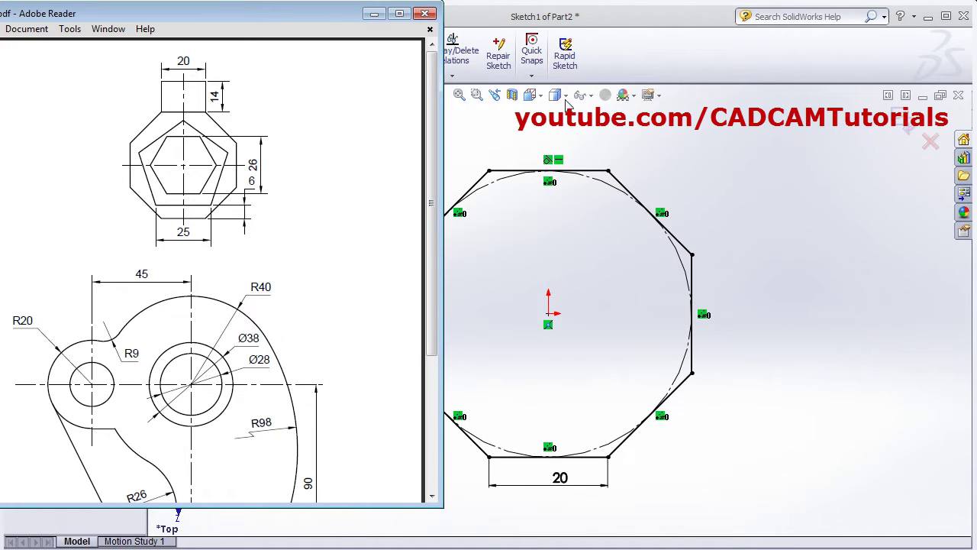
left_click(623, 19)
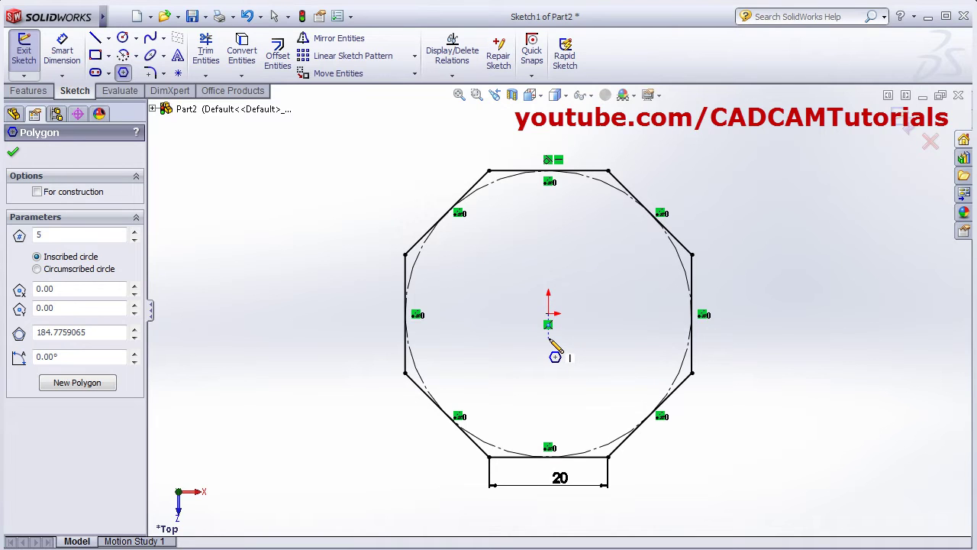
left_click(550, 338)
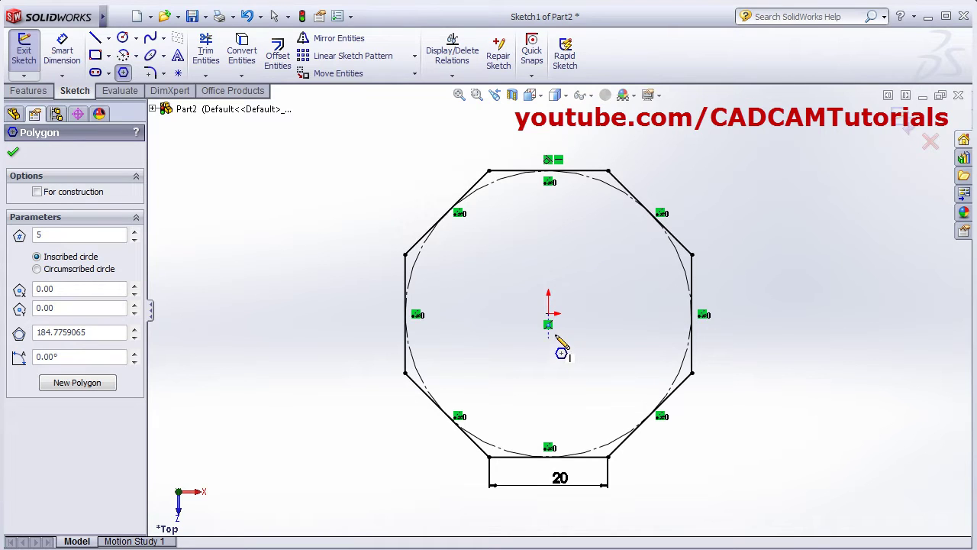
left_click(548, 204)
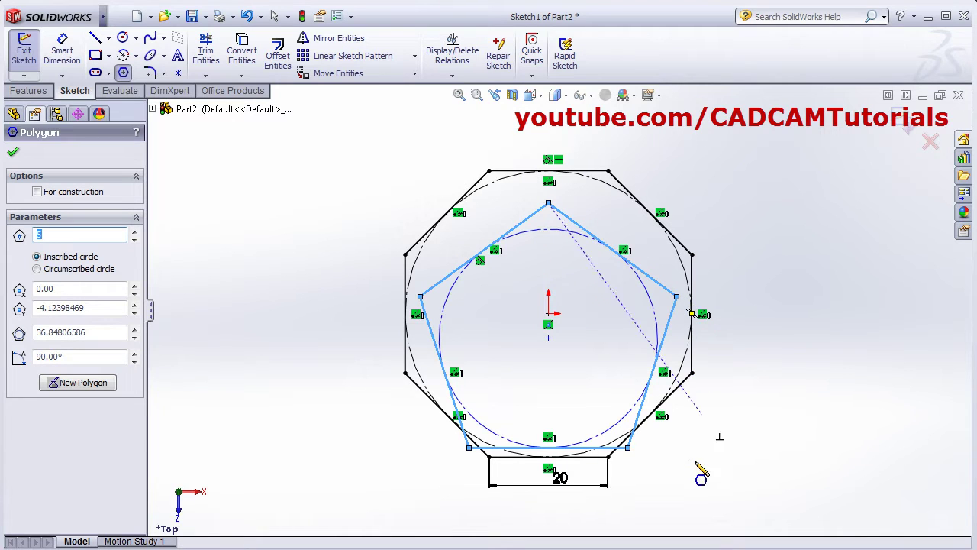
key("Escape")
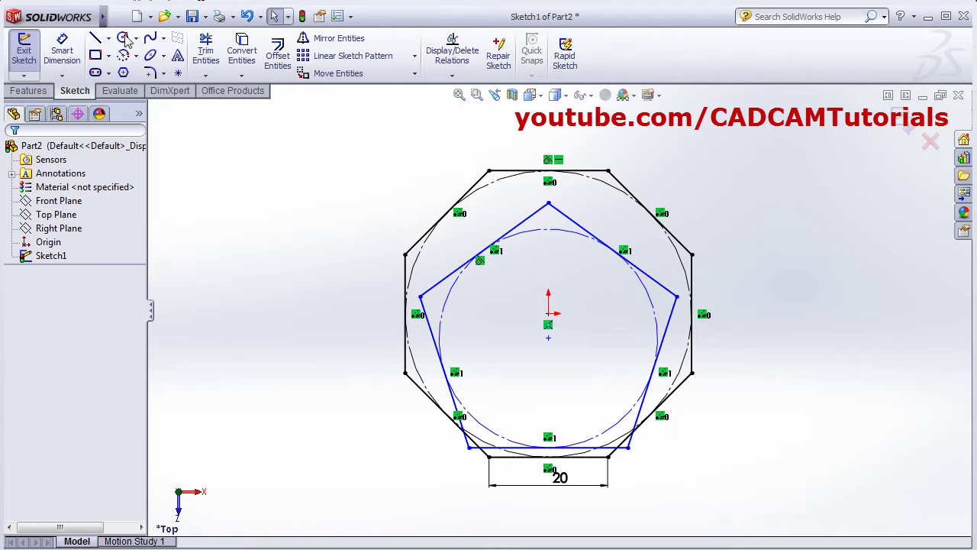
Step: Dimension the pentagon's bottom edge at 25 mm
left_click(64, 48)
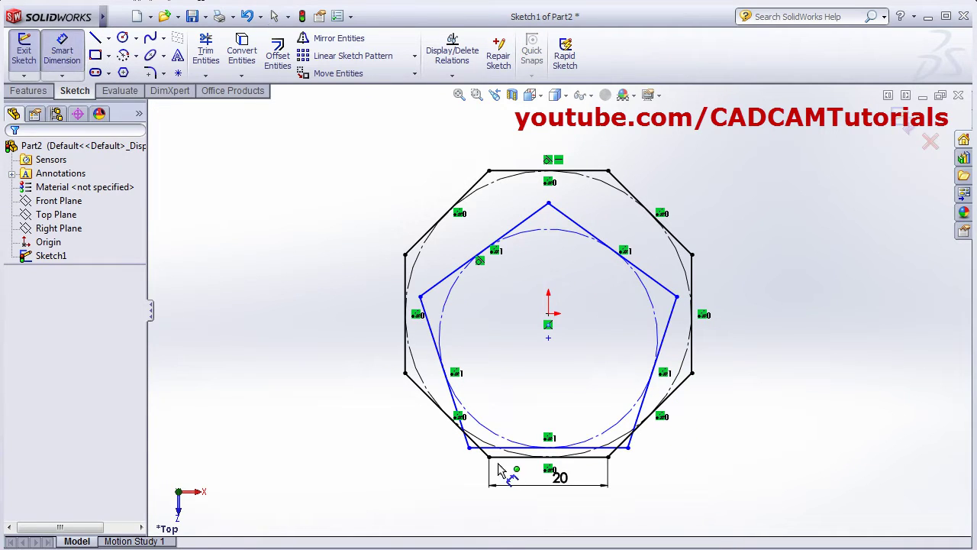
left_click(582, 453)
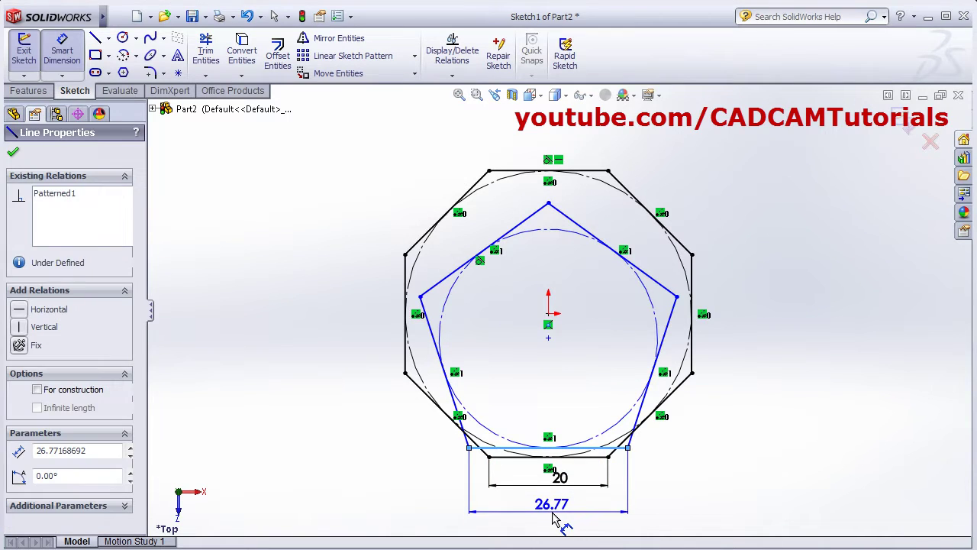
left_click(562, 525)
type("25")
key("Return")
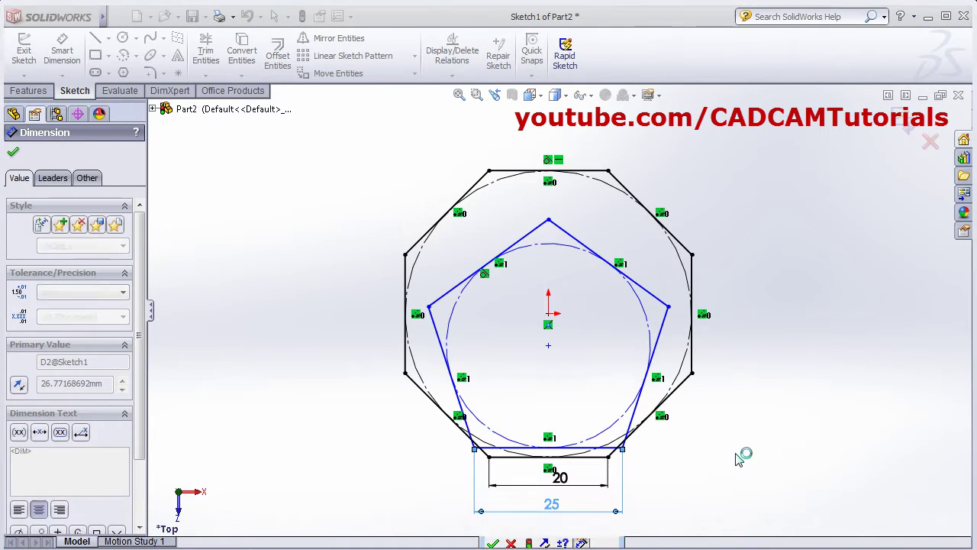
Step: Set a 6 mm gap above the octagon's bottom edge and position the 25 and 6 dimensions
left_click(606, 457)
left_click(720, 458)
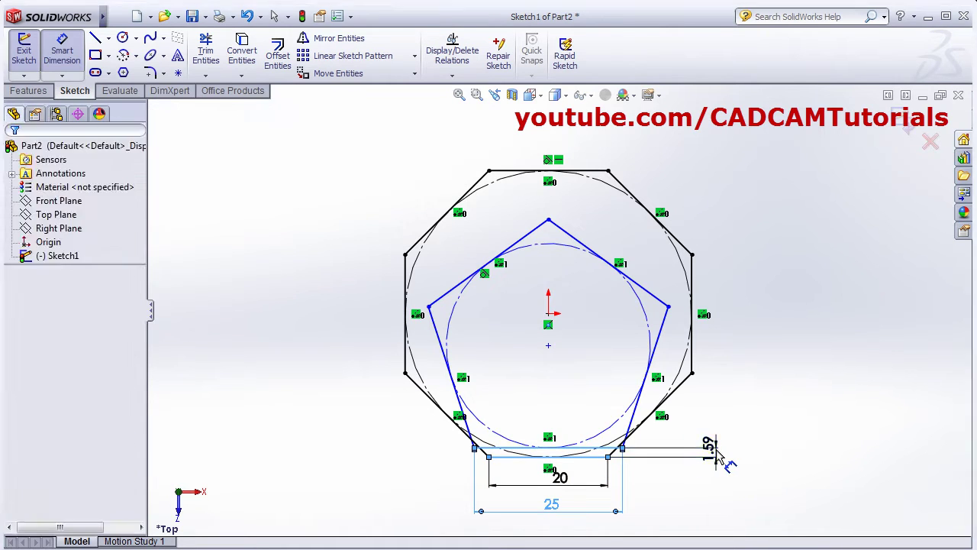
type("6")
key("Return")
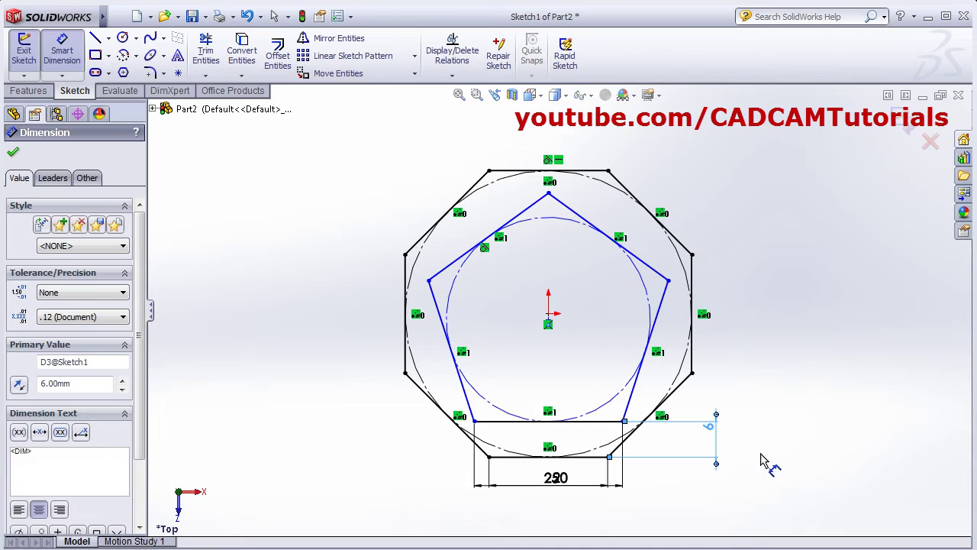
key("Escape")
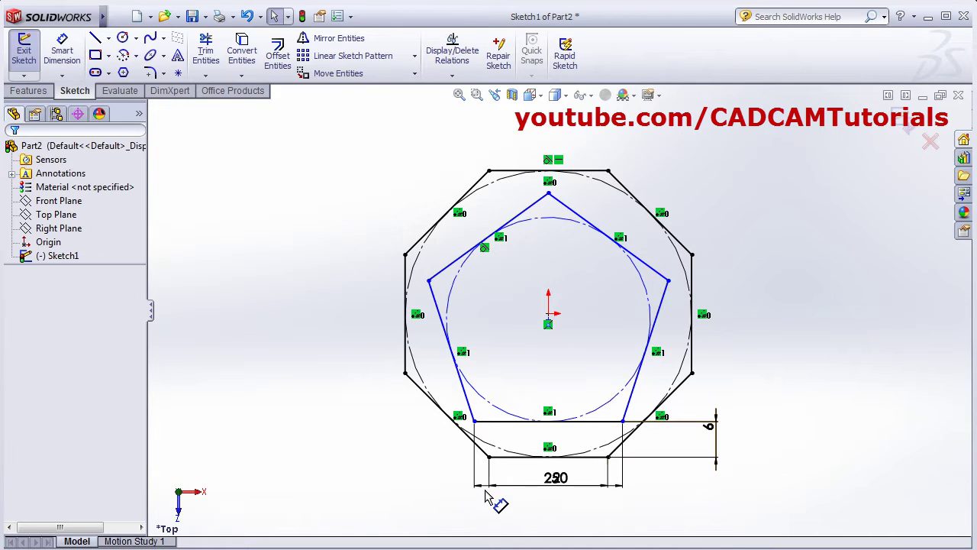
left_click_drag(483, 496, 479, 515)
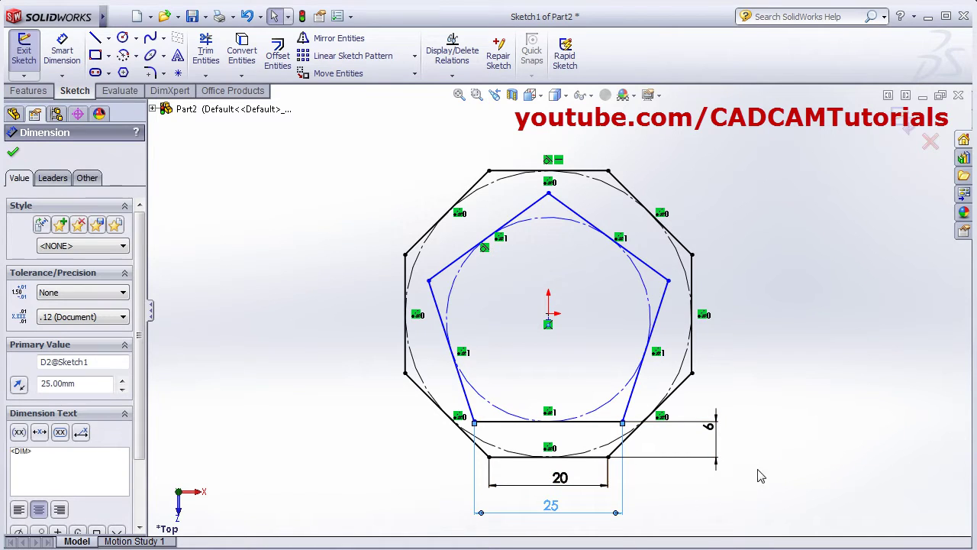
mouse_move(717, 433)
left_mouse_down()
mouse_move(713, 447)
mouse_move(678, 449)
left_mouse_up()
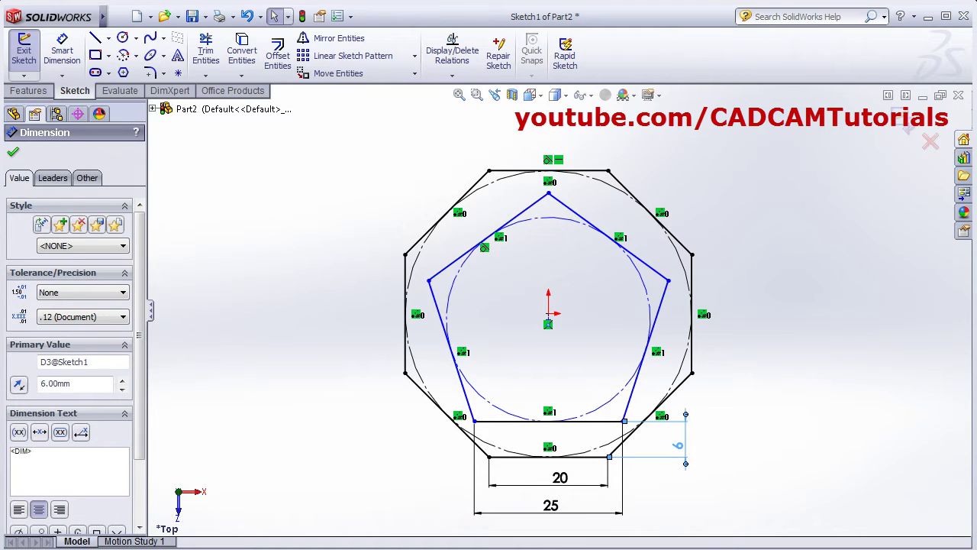
key("alt+Tab")
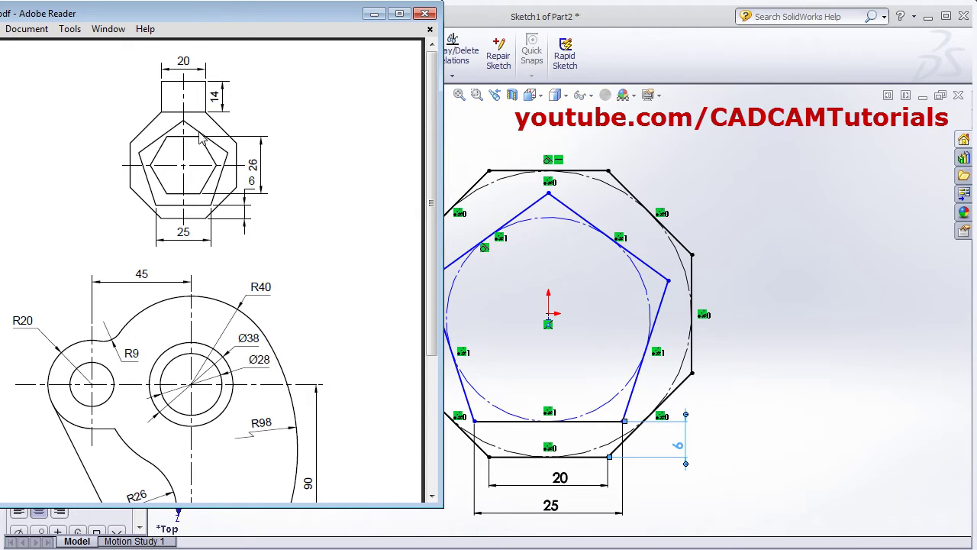
left_click(727, 260)
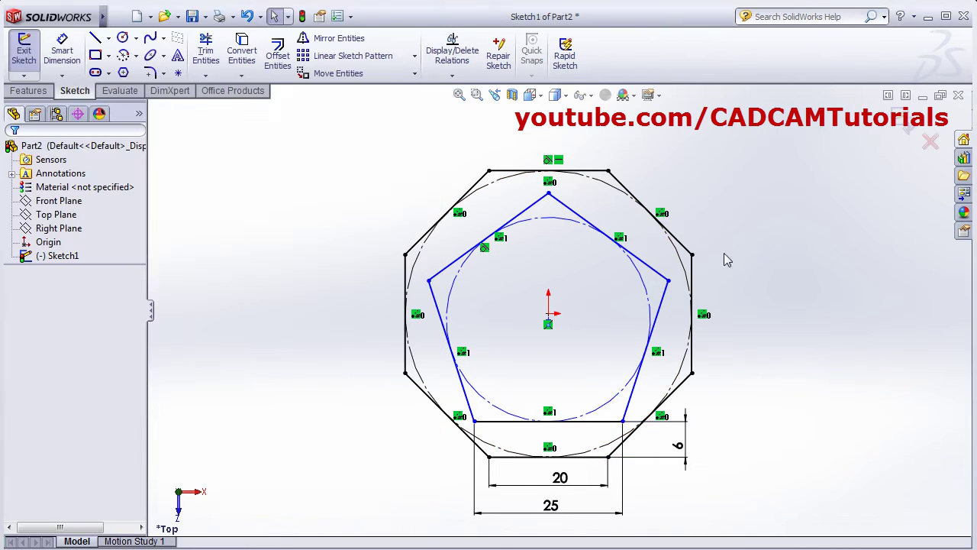
Step: Draw a six-sided polygon centred on the origin, sized to fit inside the pentagon
left_click(124, 73)
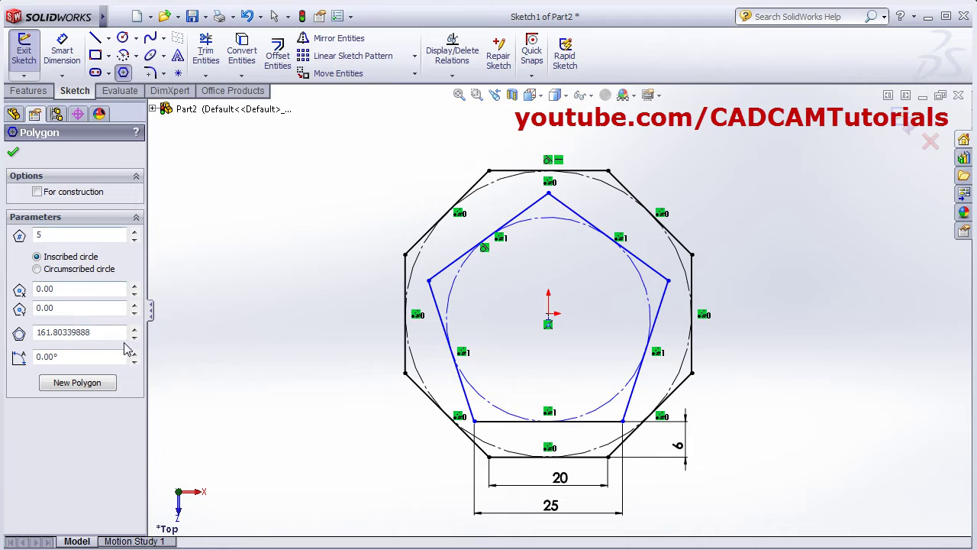
left_click_drag(48, 235, 29, 235)
type("6")
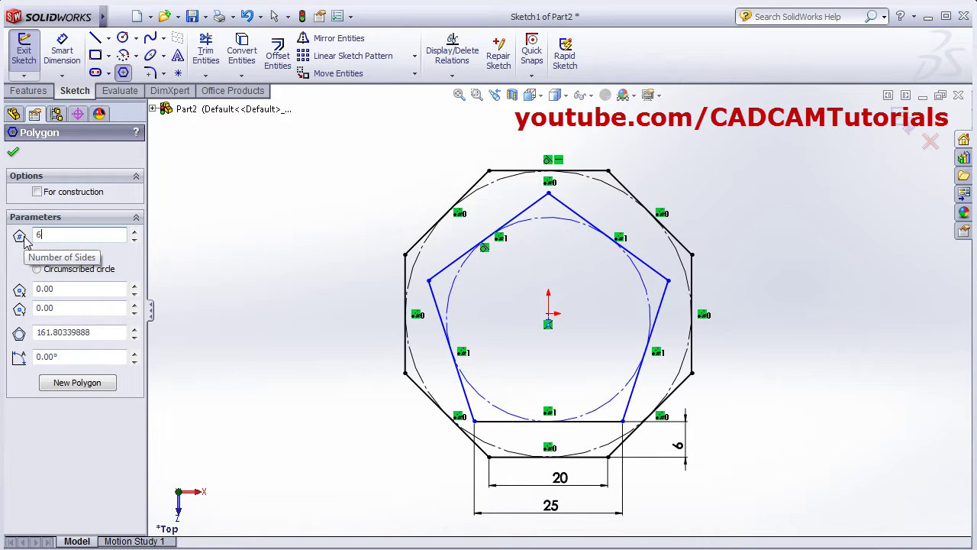
left_click(549, 314)
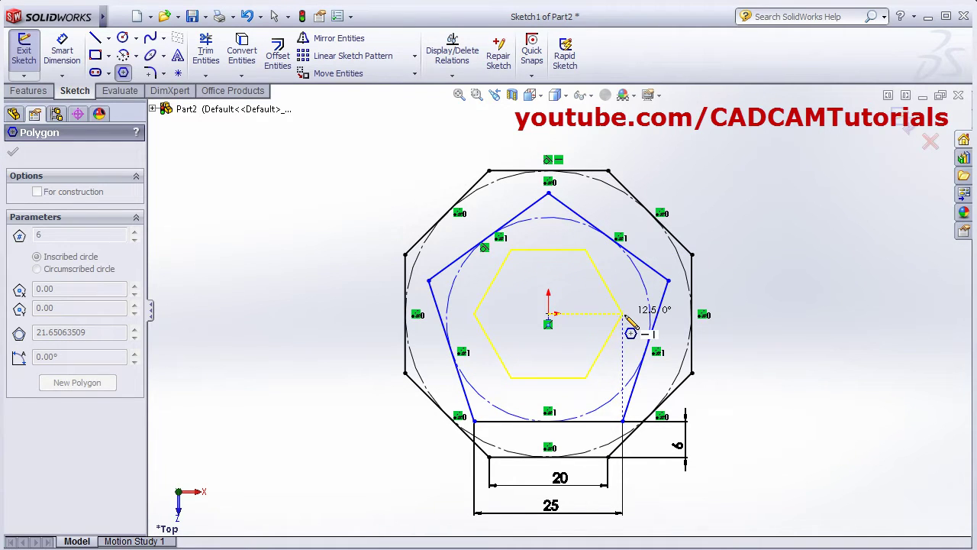
left_click(634, 313)
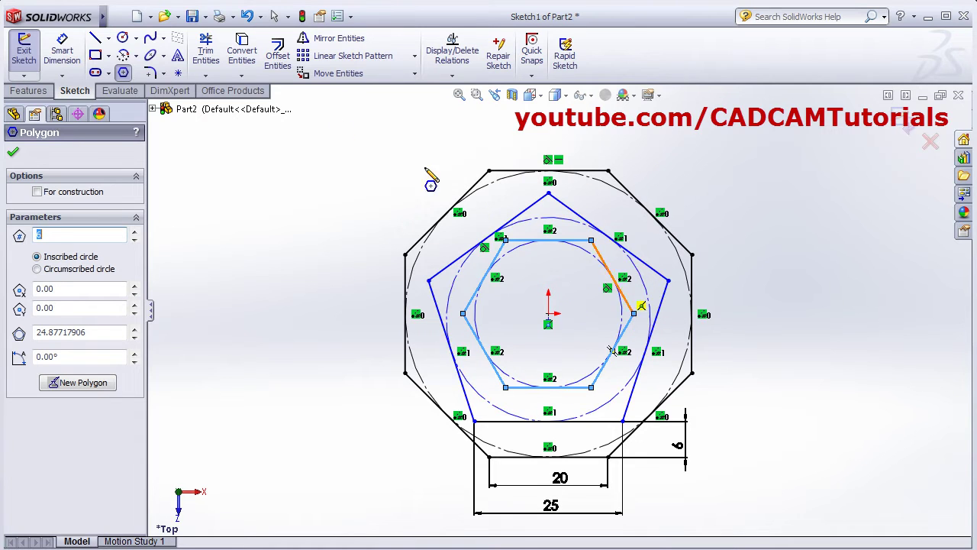
Step: Dimension the hexagon's top-to-bottom flats at 26 mm and verify against the reference drawing
left_click(65, 50)
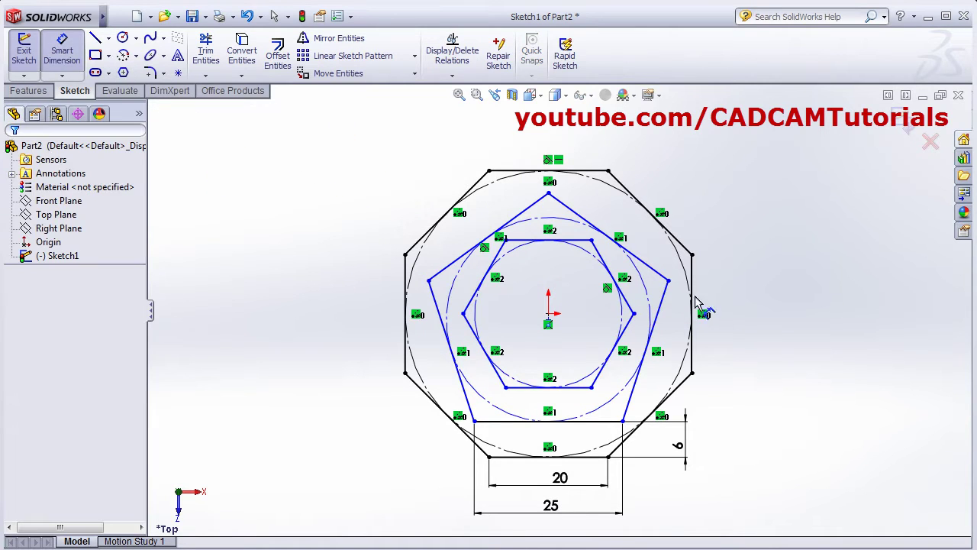
left_click(586, 387)
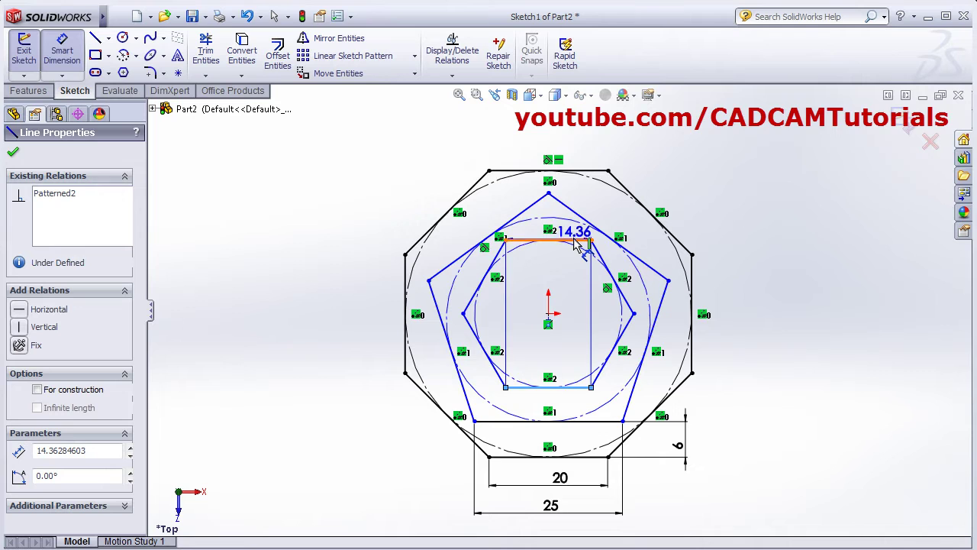
left_click(577, 242)
left_click(751, 324)
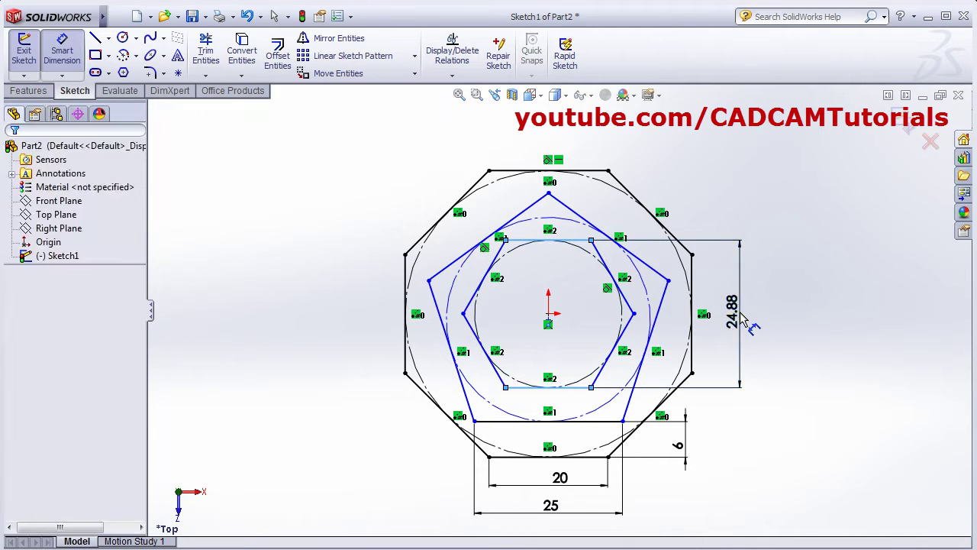
type("26")
key("Return")
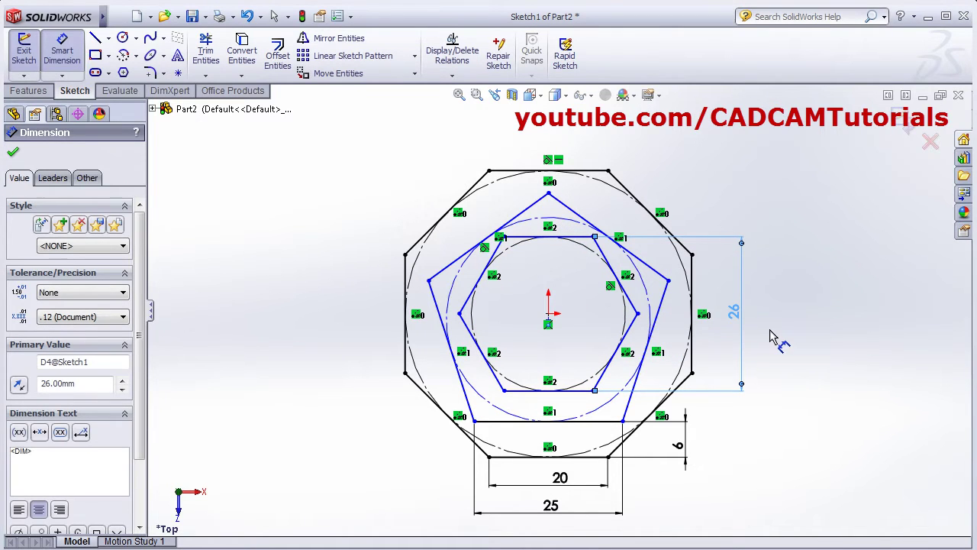
key("Escape")
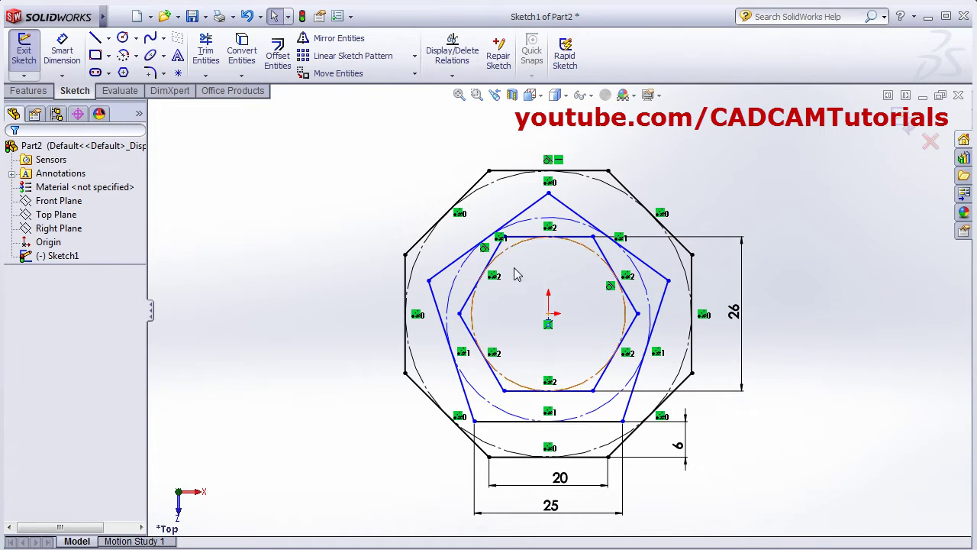
key("alt+Tab")
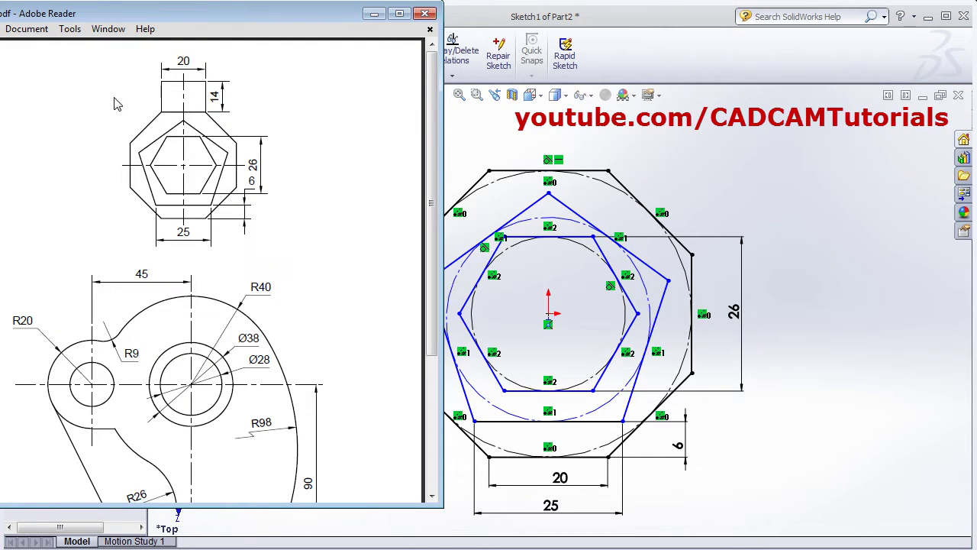
left_click(682, 23)
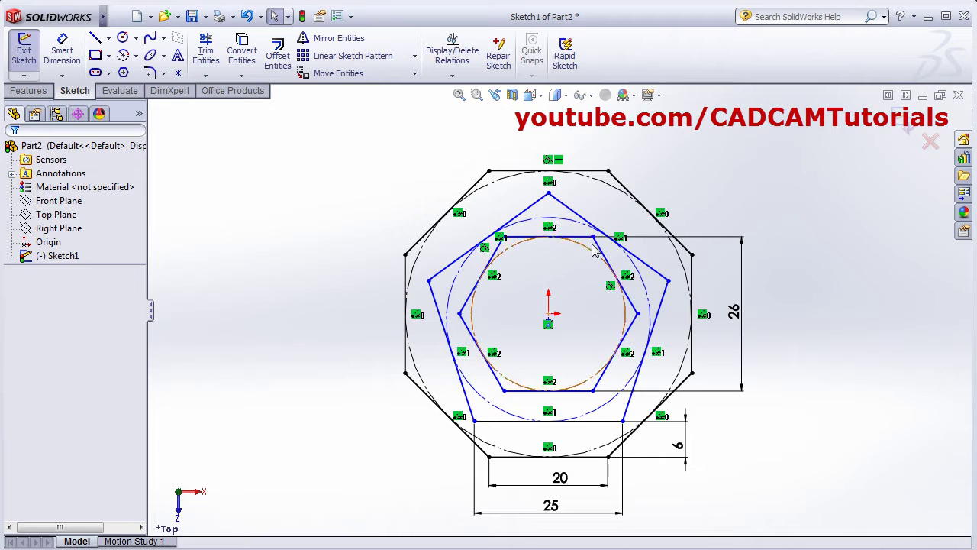
mouse_move(576, 290)
middle_mouse_down("ctrl")
mouse_move(547, 318)
mouse_move(549, 343)
middle_mouse_up("ctrl")
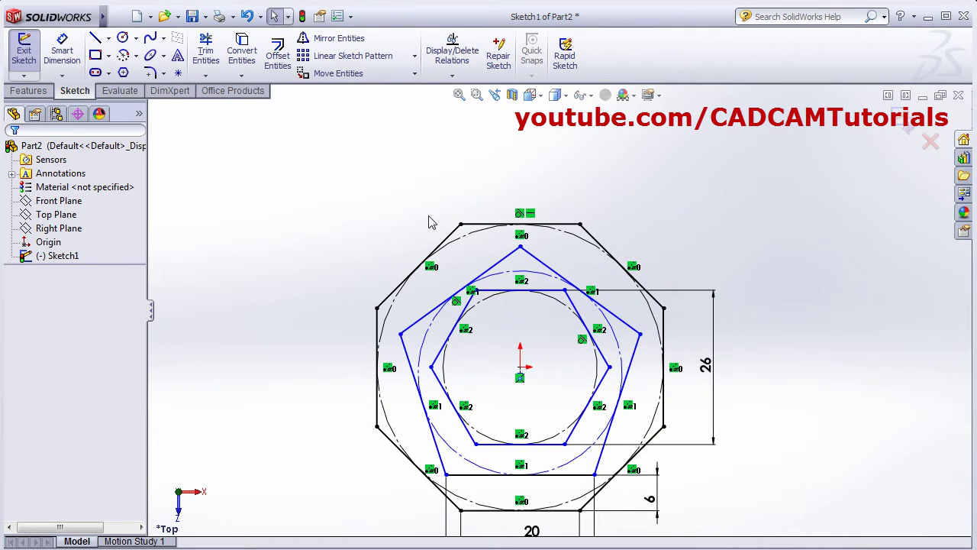
Step: Sketch three lines forming a rectangular tab on the octagon's top edge
left_click(97, 40)
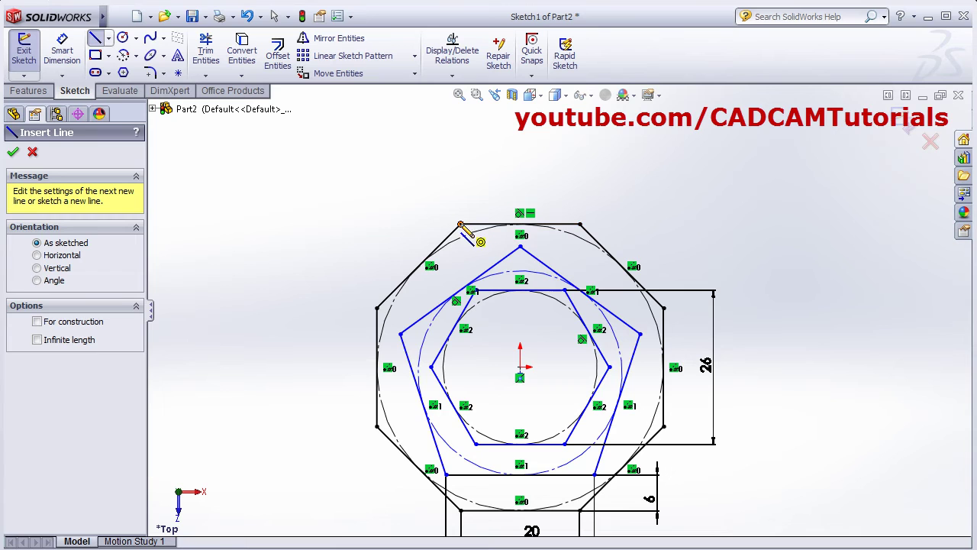
left_click(460, 224)
left_click(460, 146)
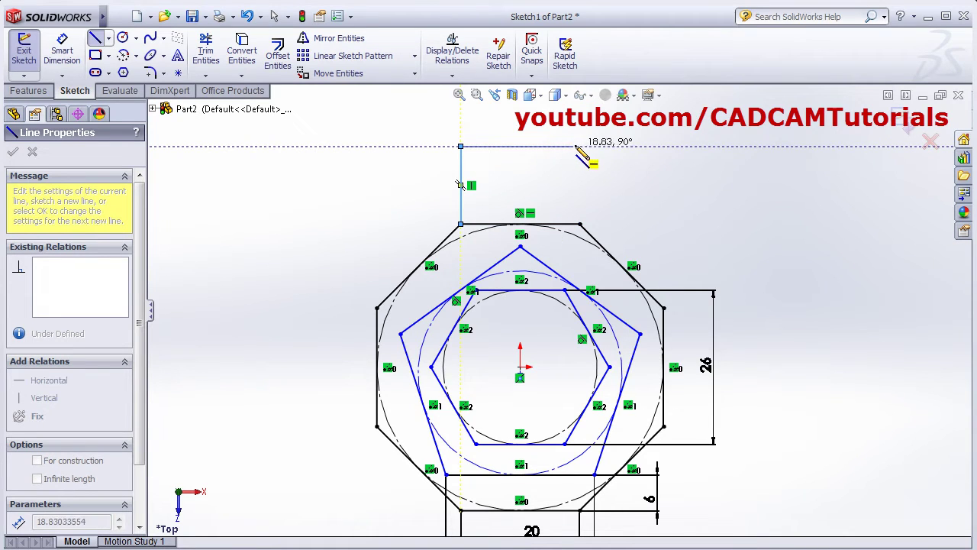
left_click(579, 146)
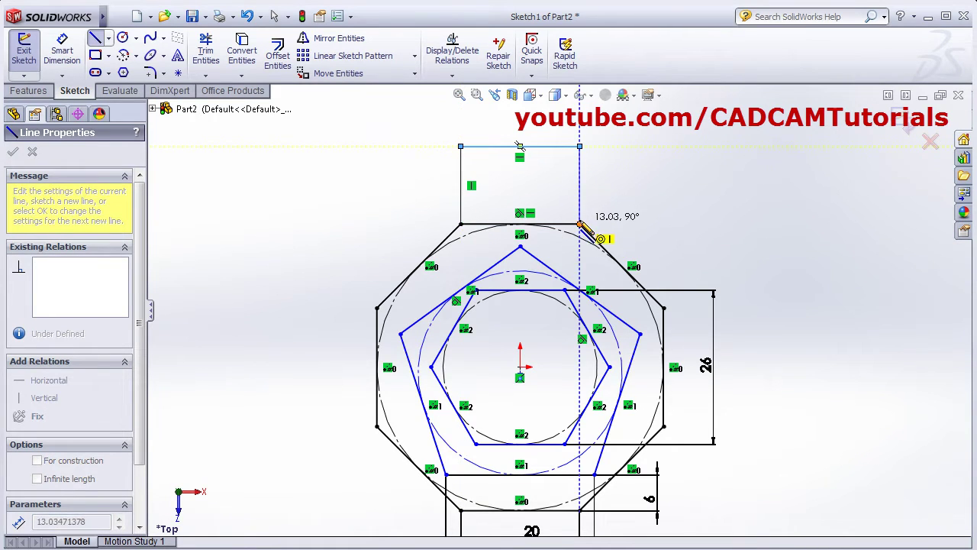
left_click(579, 225)
Step: Dimension the tab's right side at 14 mm tall
left_click(64, 47)
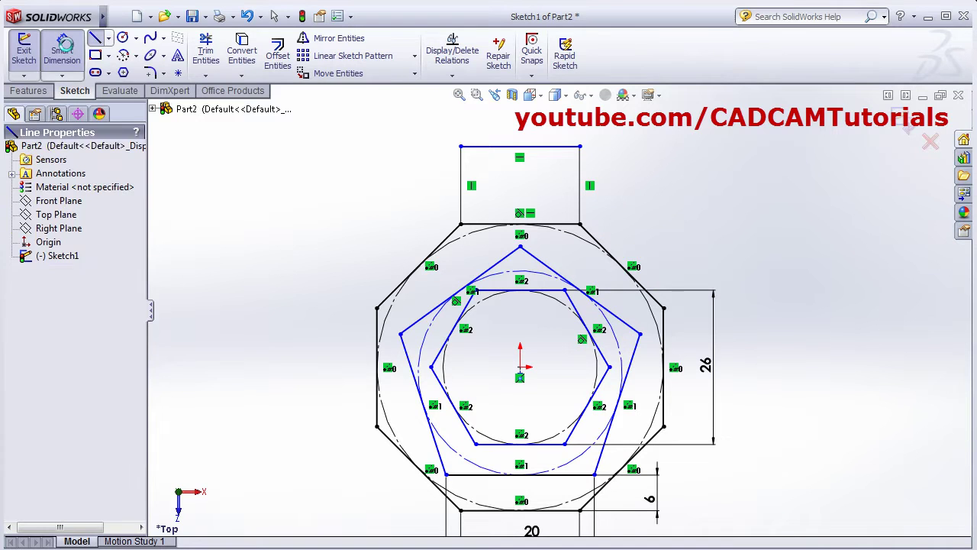
left_click(580, 187)
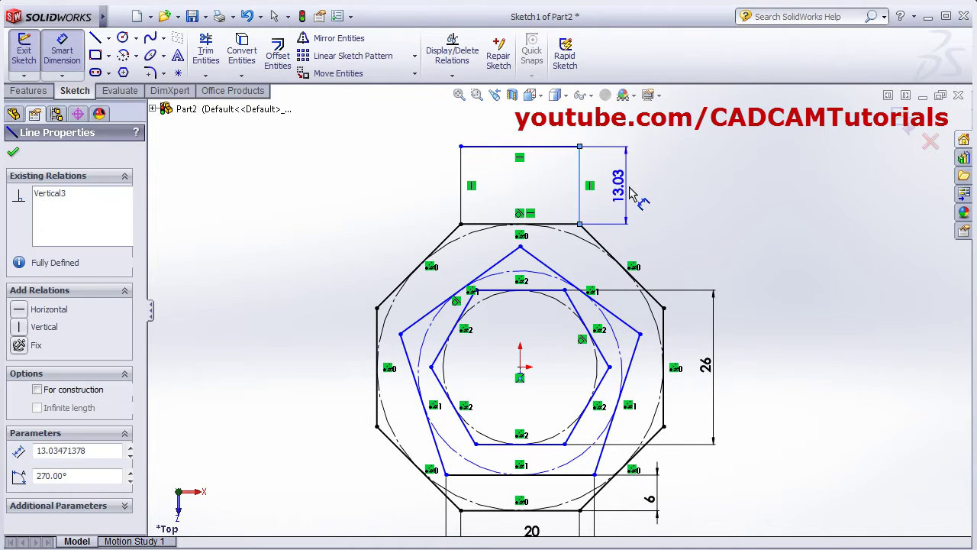
left_click(631, 194)
type("14")
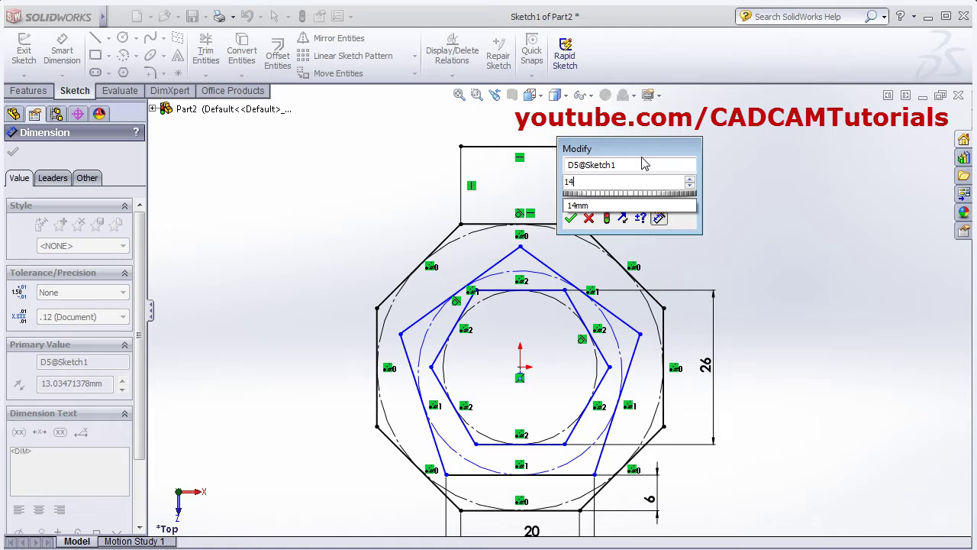
key("Return")
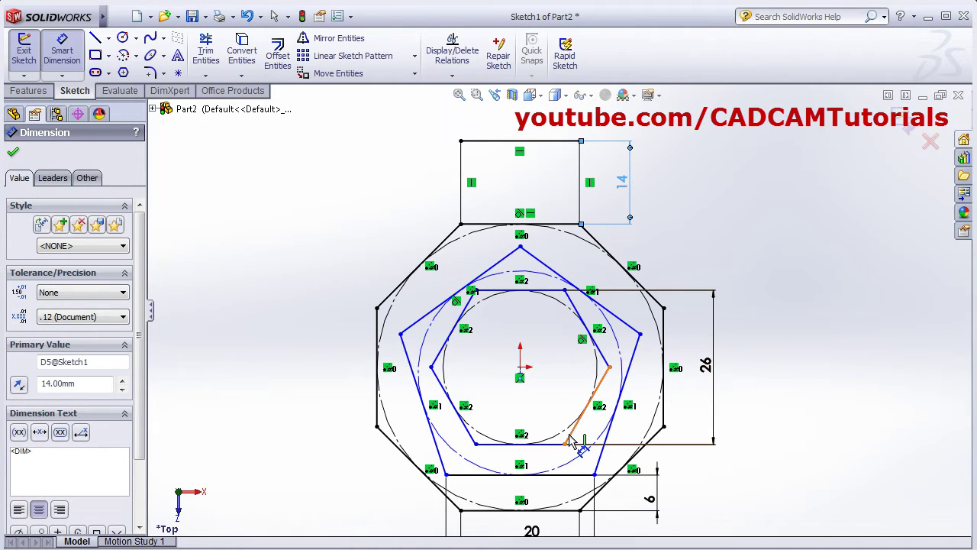
mouse_move(573, 435)
middle_mouse_down("ctrl")
mouse_move(558, 402)
mouse_move(539, 397)
middle_mouse_up("ctrl")
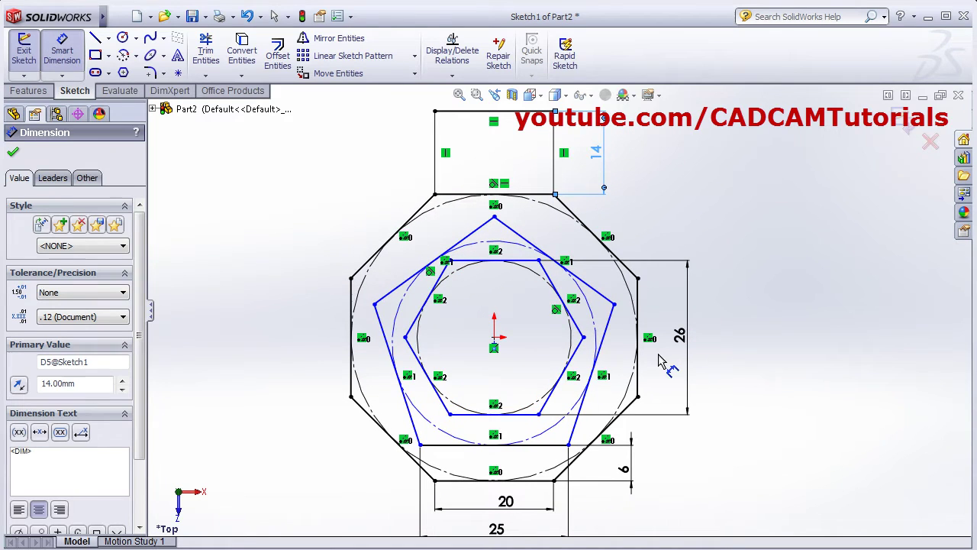
key("Escape")
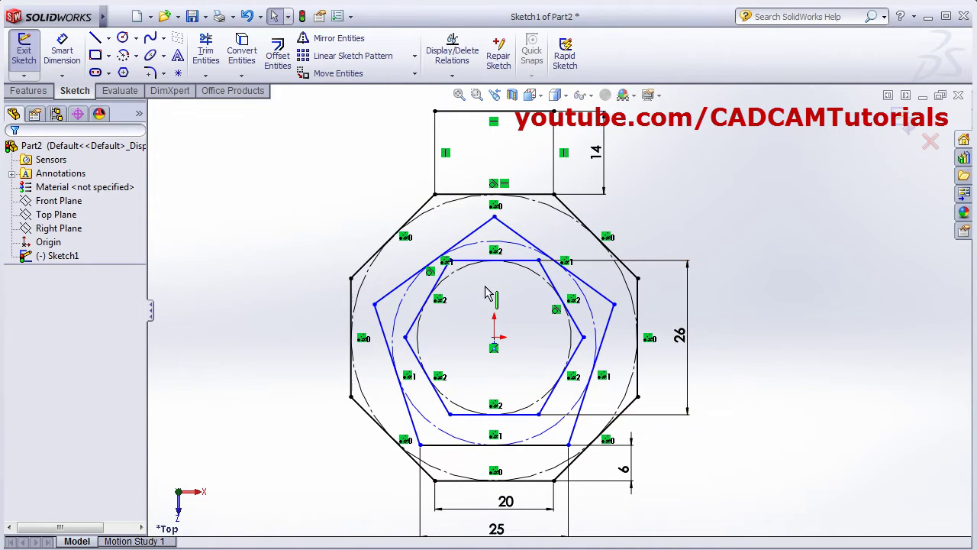
Step: Glance at the reference drawing, then create a new empty part, Part3
key("alt+Tab")
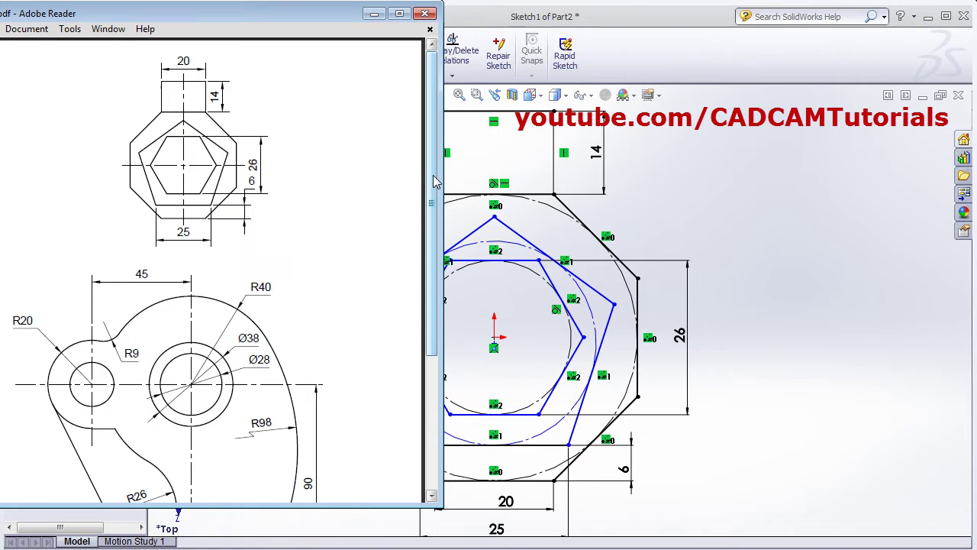
left_click_drag(431, 189, 434, 328)
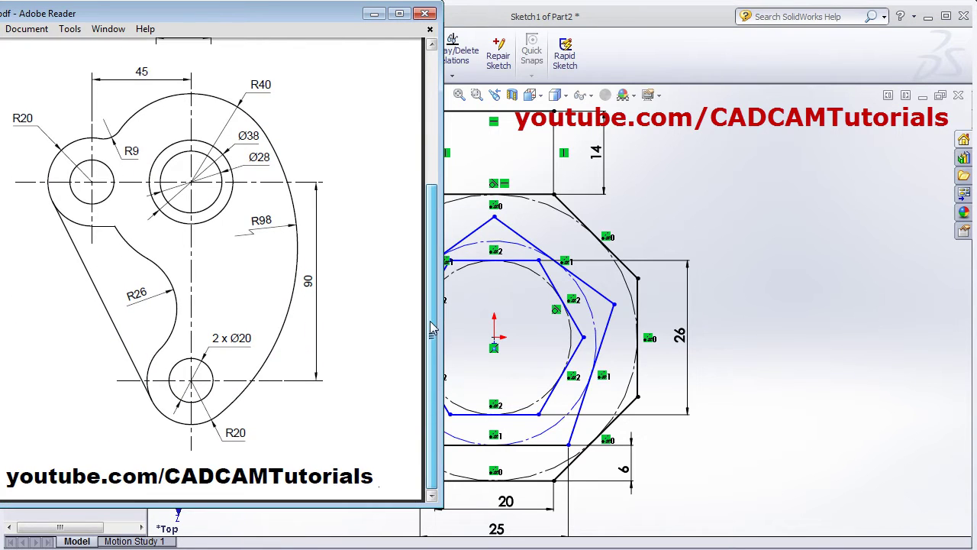
left_click(794, 208)
left_click(139, 16)
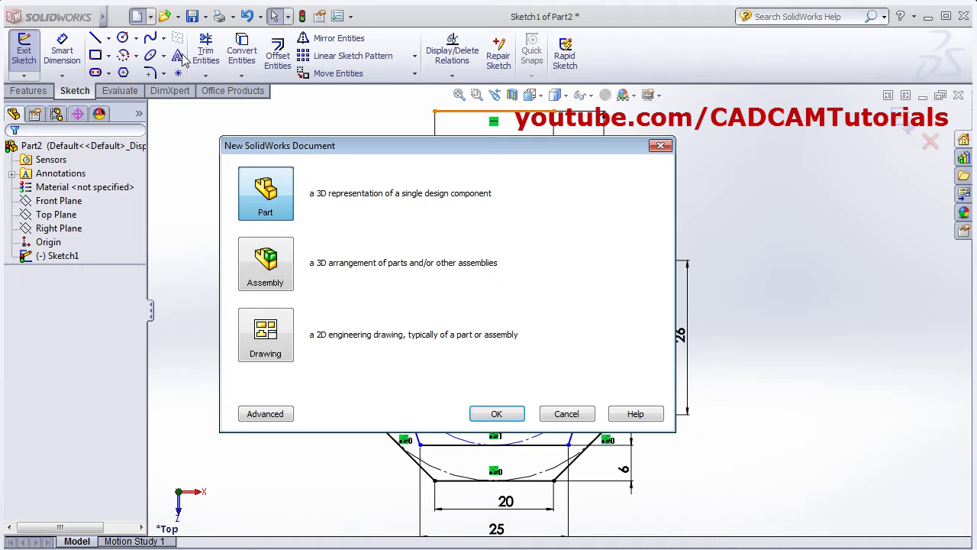
left_click(500, 416)
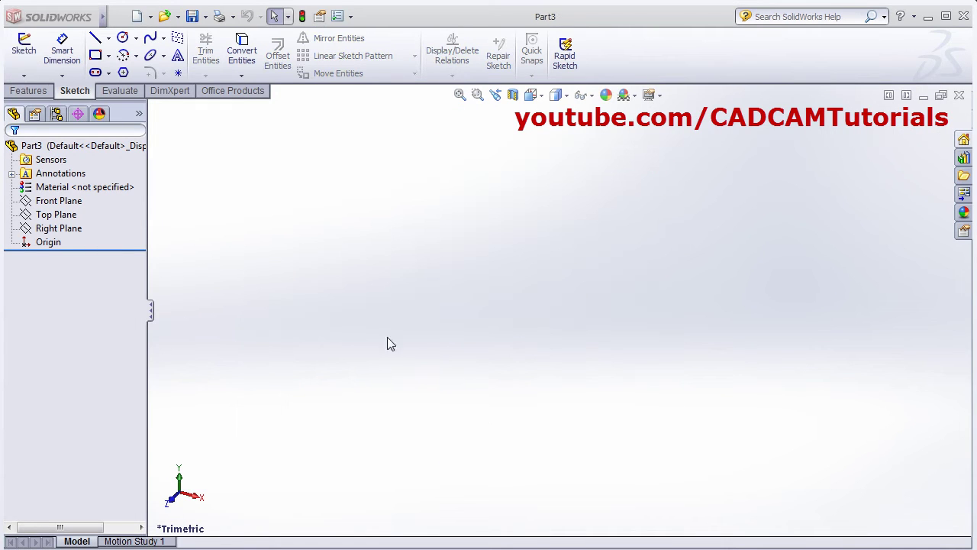
Step: Start Sketch1 on Part3's Top Plane after reviewing the drawing
left_click(23, 46)
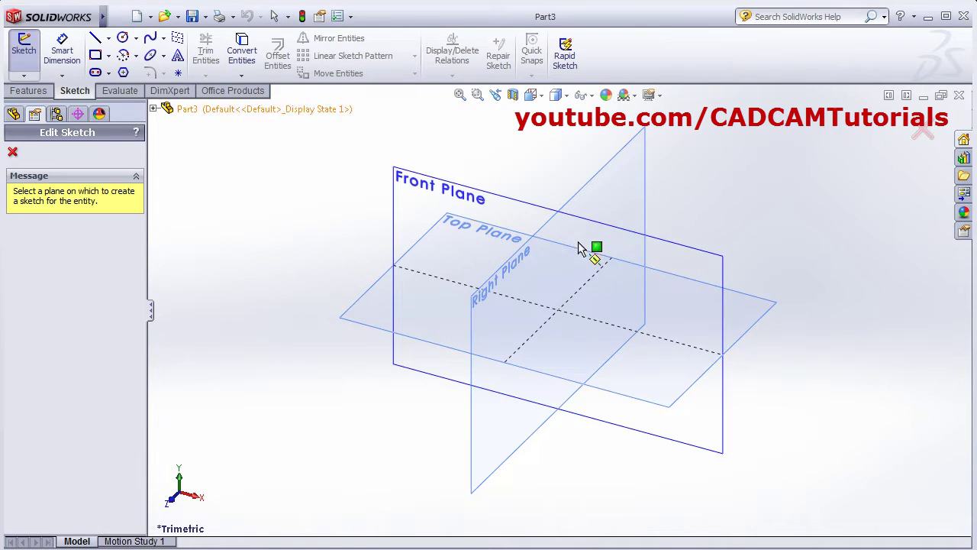
left_click(432, 345)
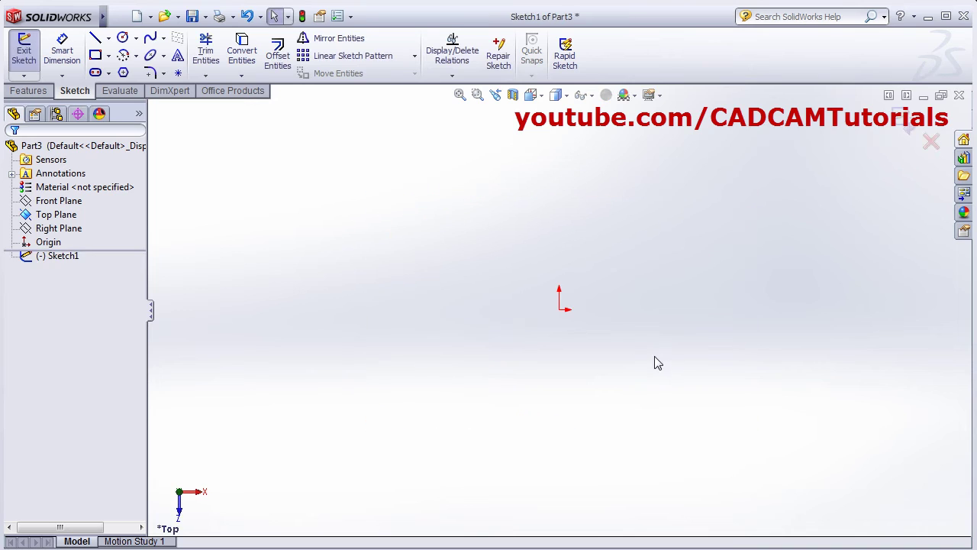
key("alt+Tab")
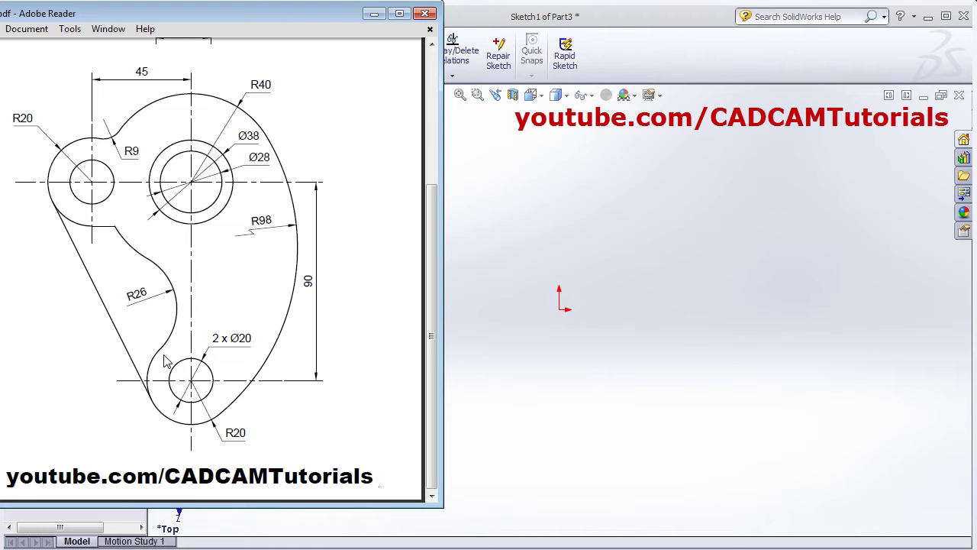
key("alt+Tab")
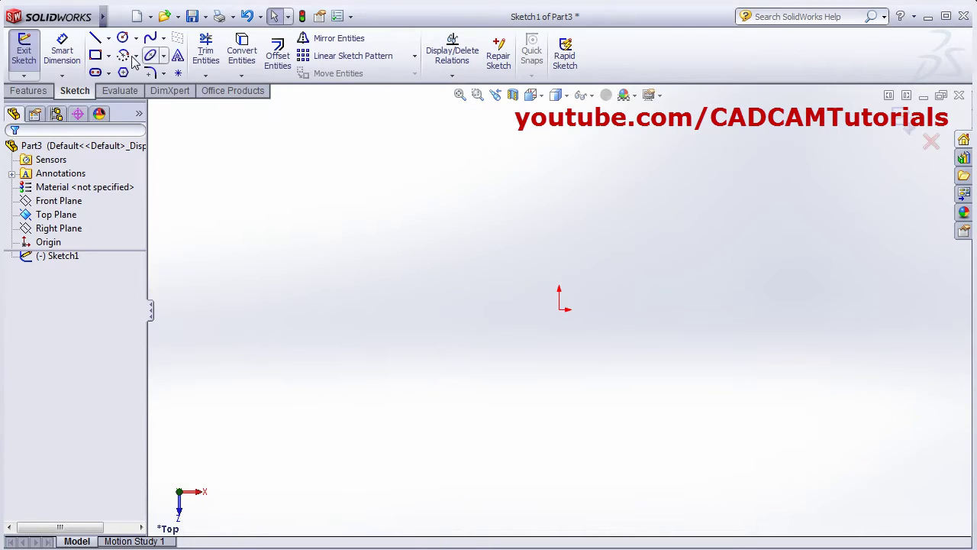
left_click(109, 38)
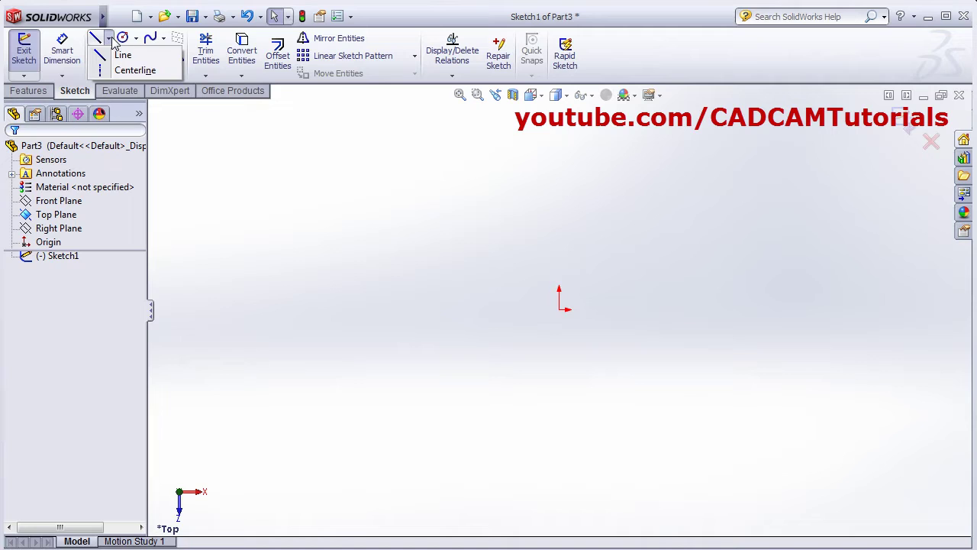
Step: Draw a vertical construction centerline through the origin
left_click(135, 70)
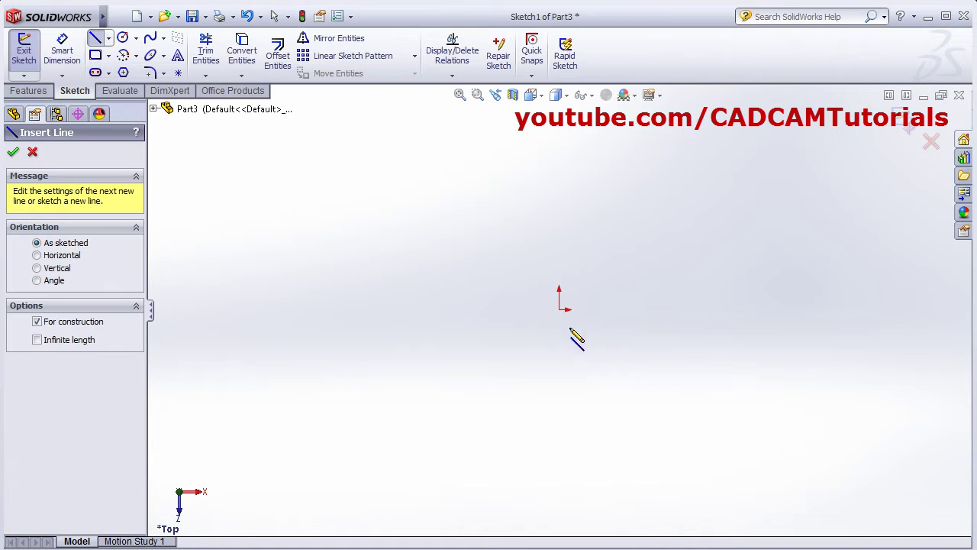
left_click(560, 200)
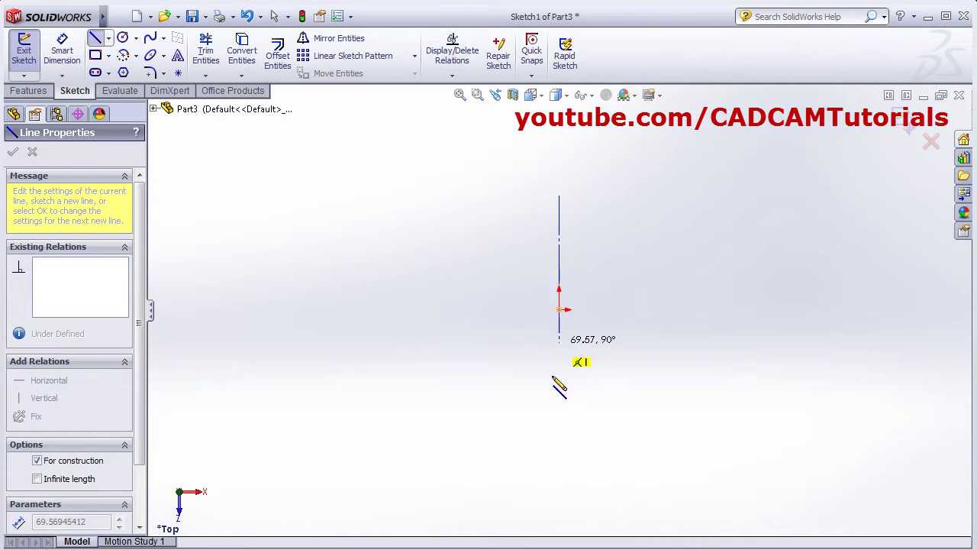
left_click(568, 411)
middle_click_drag(567, 411, 566, 318, "ctrl")
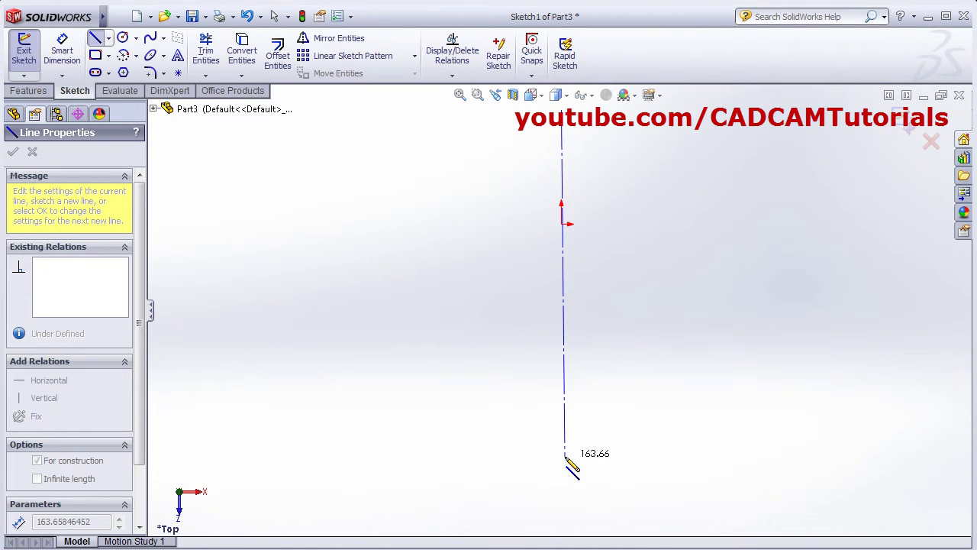
left_click(562, 498)
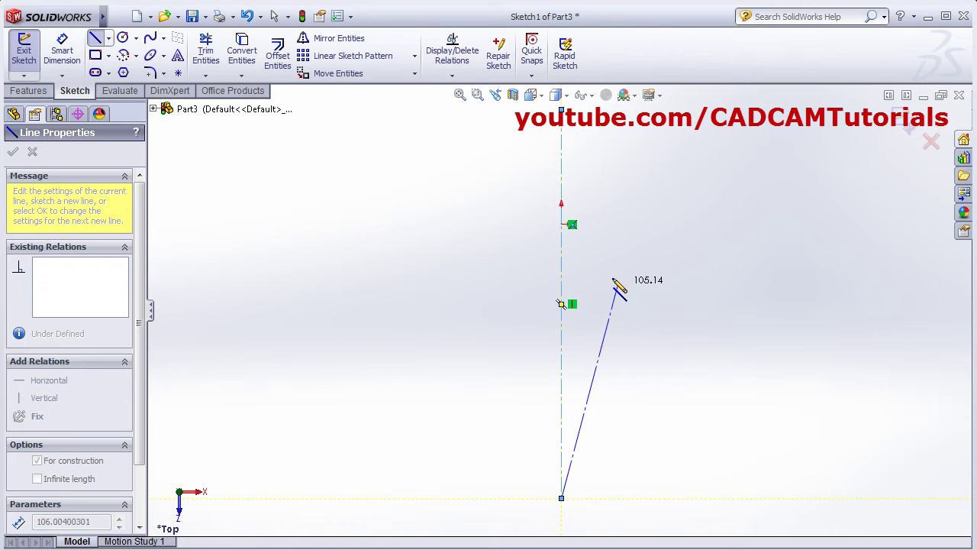
key("space")
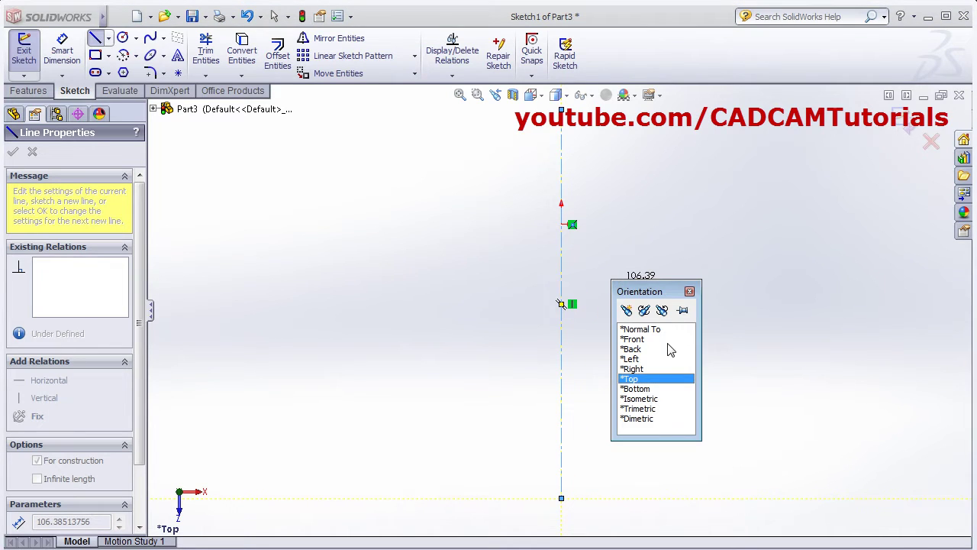
key("Escape")
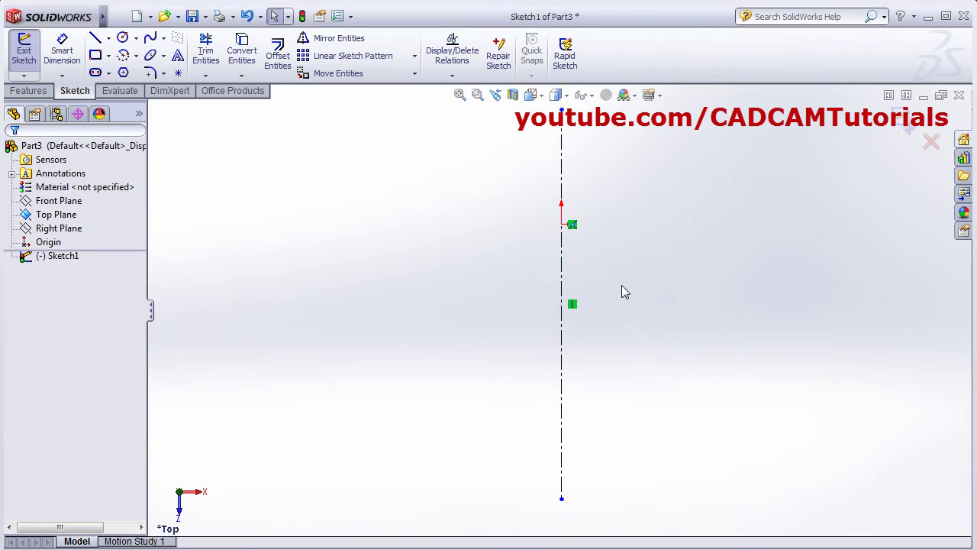
Step: Draw a horizontal centerline through the origin, extending left and right
left_click(108, 37)
left_click(131, 68)
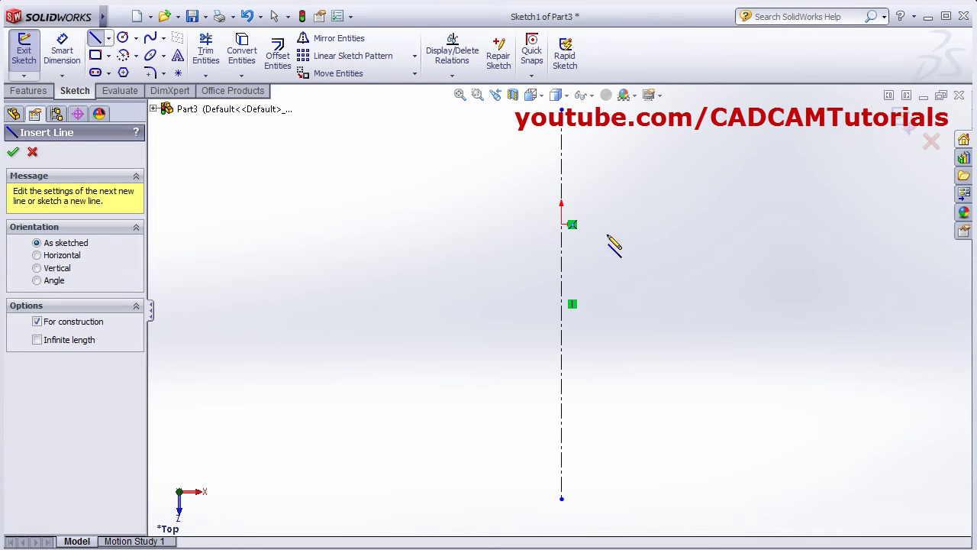
left_click(562, 224)
left_click(707, 224)
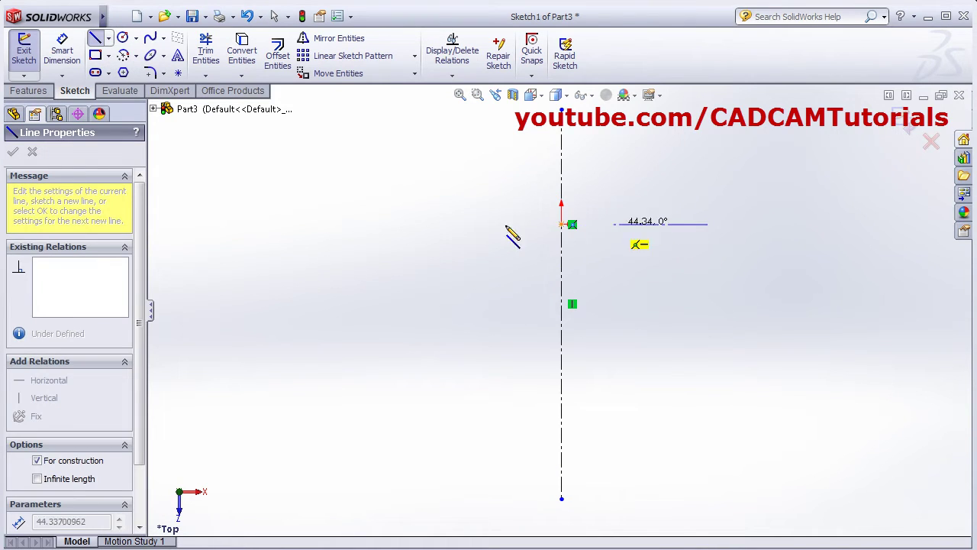
left_click(329, 223)
key("Escape")
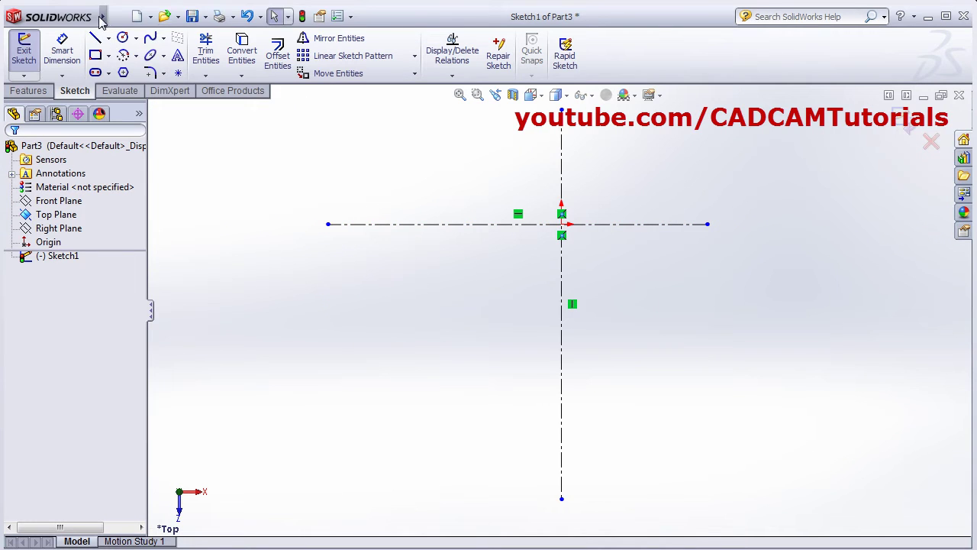
Step: Draw a vertical centerline left of the origin, crossing the horizontal axis
left_click(110, 38)
left_click(132, 68)
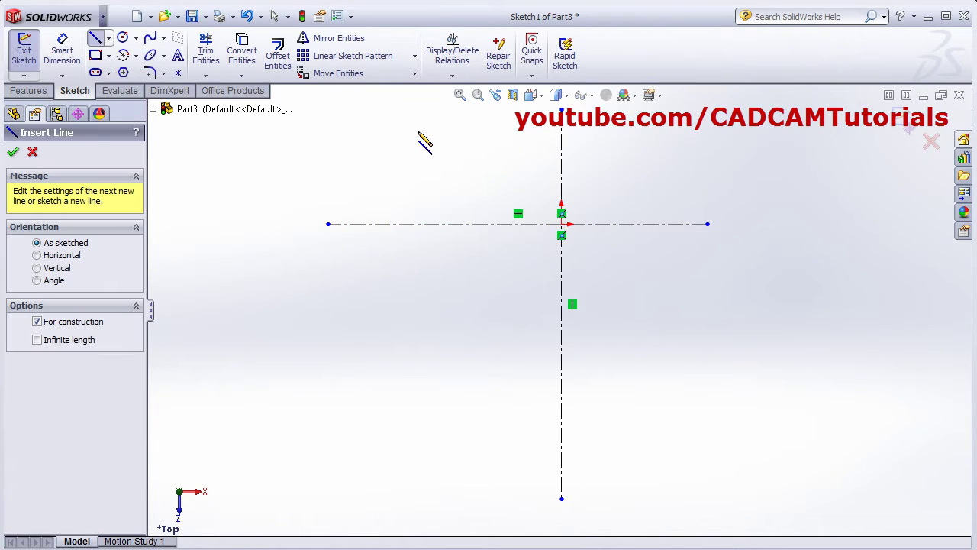
left_click(406, 128)
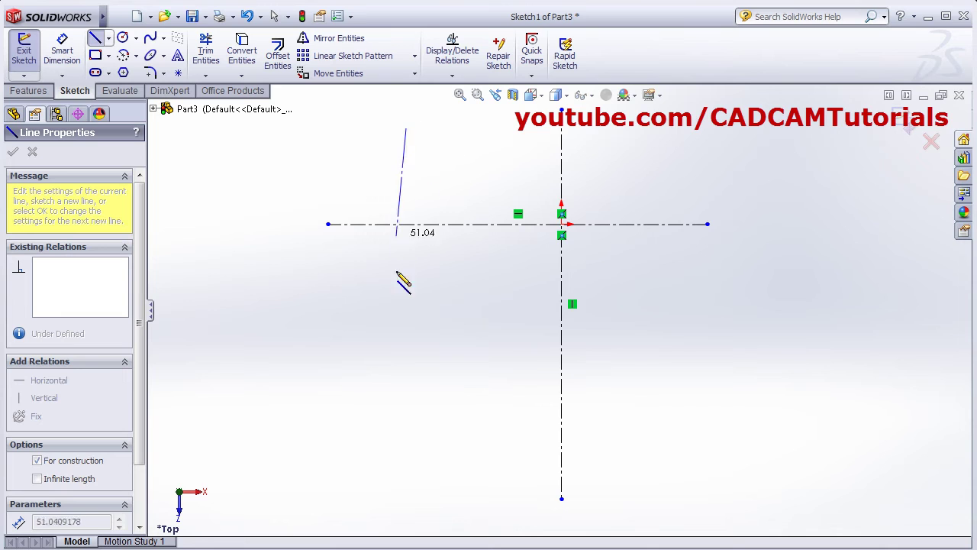
left_click(406, 311)
key("Escape")
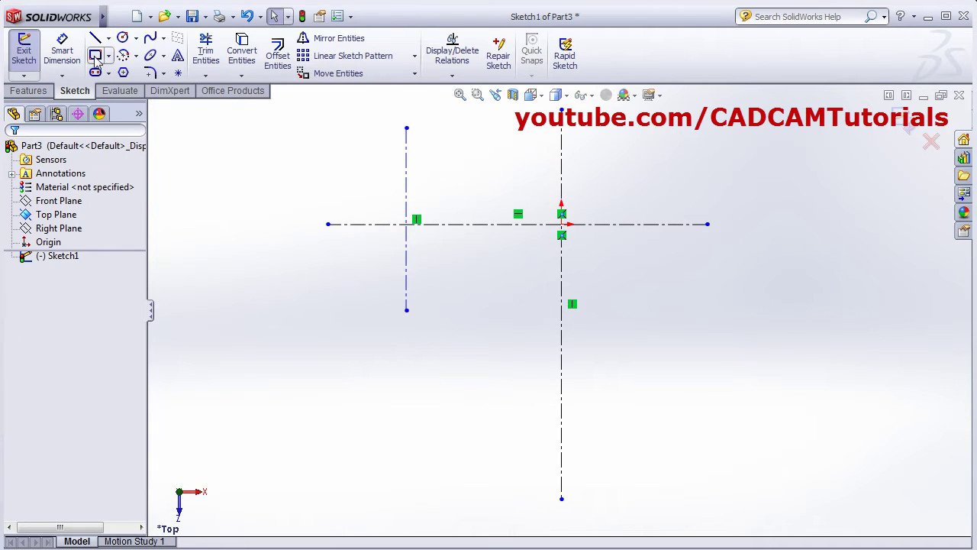
Step: Draw a short horizontal centerline across the lower part of the vertical axis
left_click(136, 56)
left_click(109, 38)
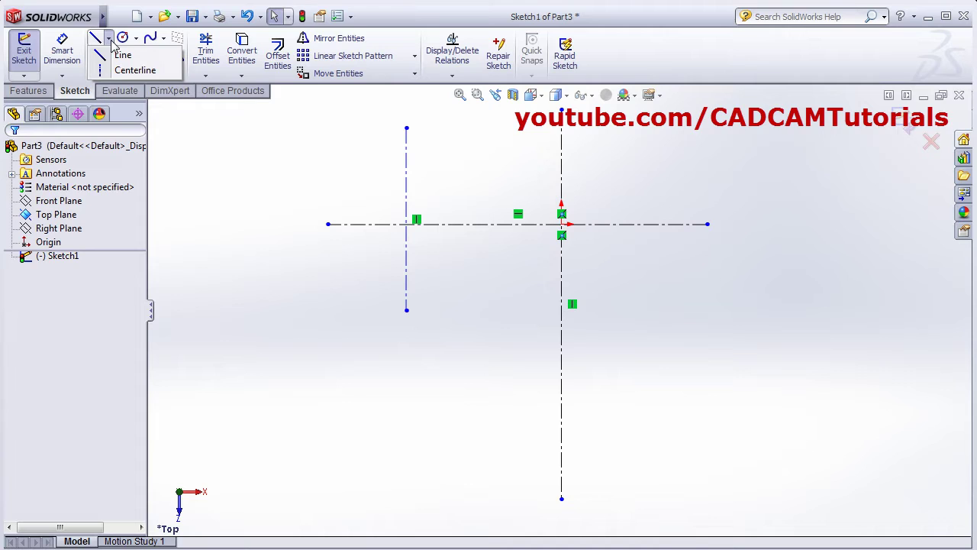
left_click(130, 70)
left_click_drag(501, 455, 639, 455)
key("Escape")
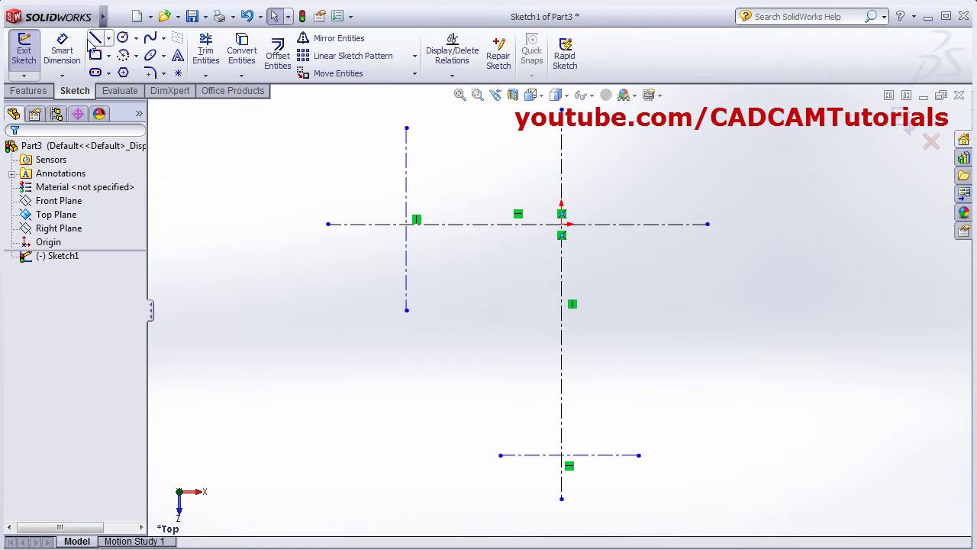
Step: Dimension the two horizontal centerlines to 90 apart
left_click(62, 54)
left_click(618, 456)
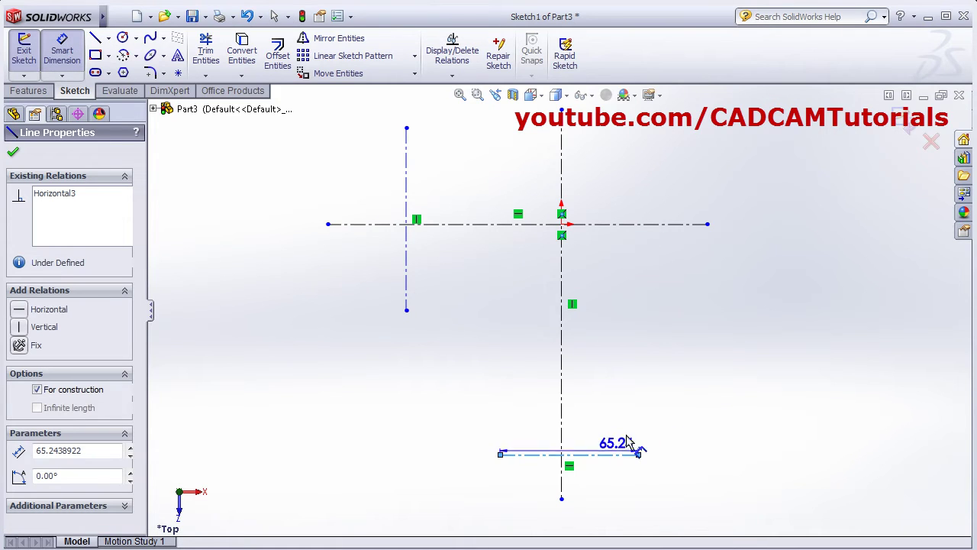
left_click(676, 224)
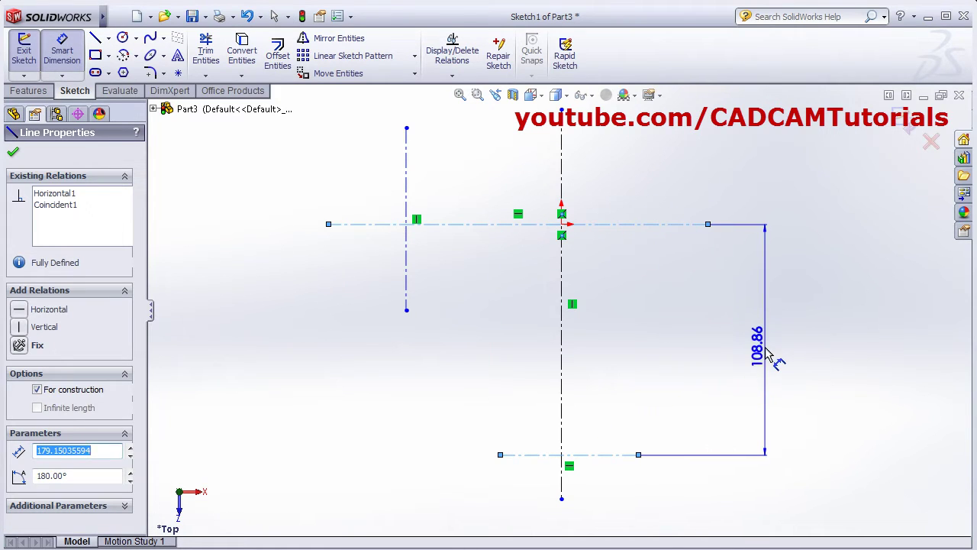
left_click(772, 345)
key("alt+Tab")
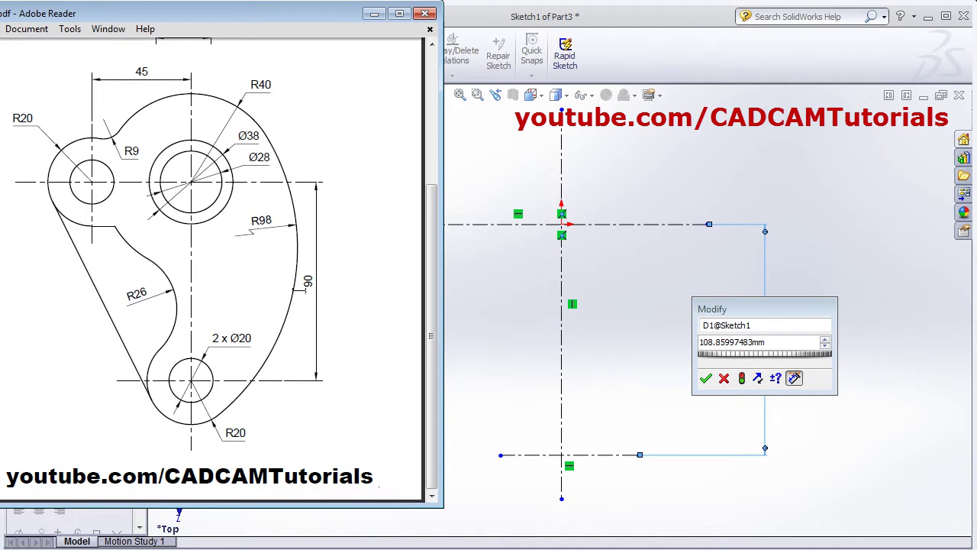
left_click(761, 348)
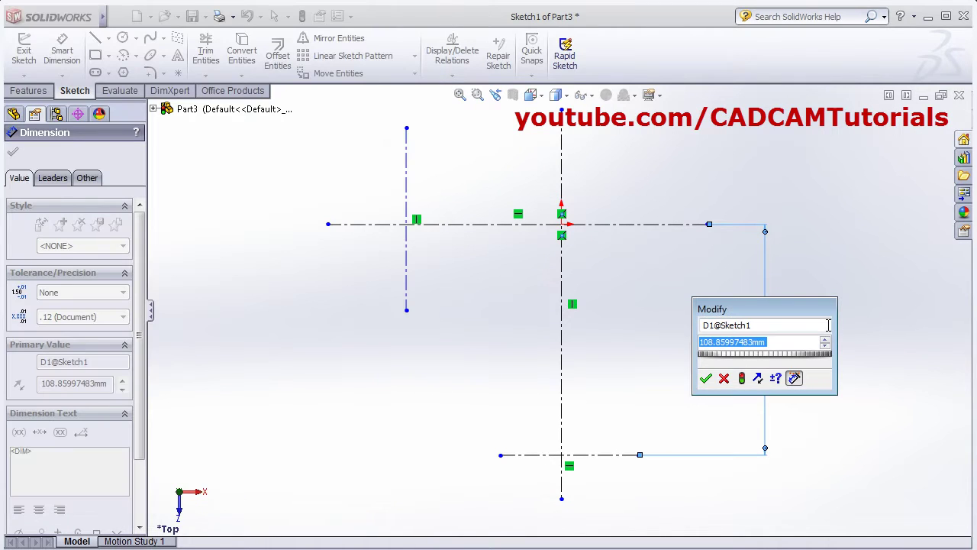
type("90")
key("Return")
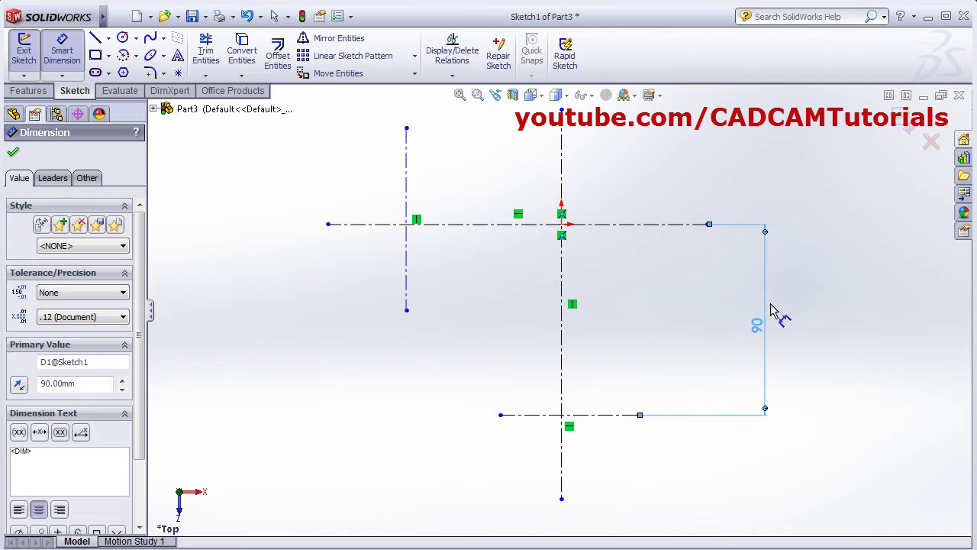
Step: Add a horizontal dimension between the left vertical centerline and the main vertical axis
left_click(407, 296)
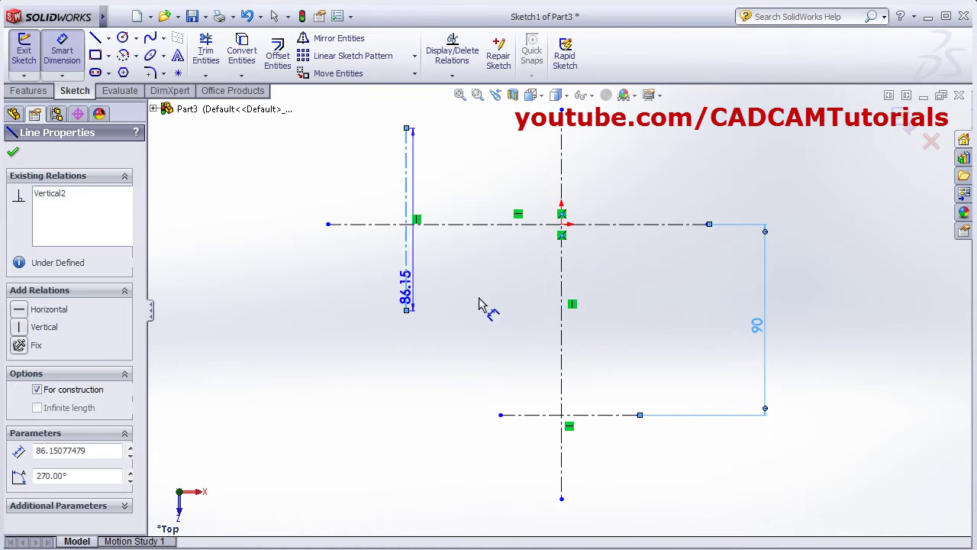
left_click(563, 300)
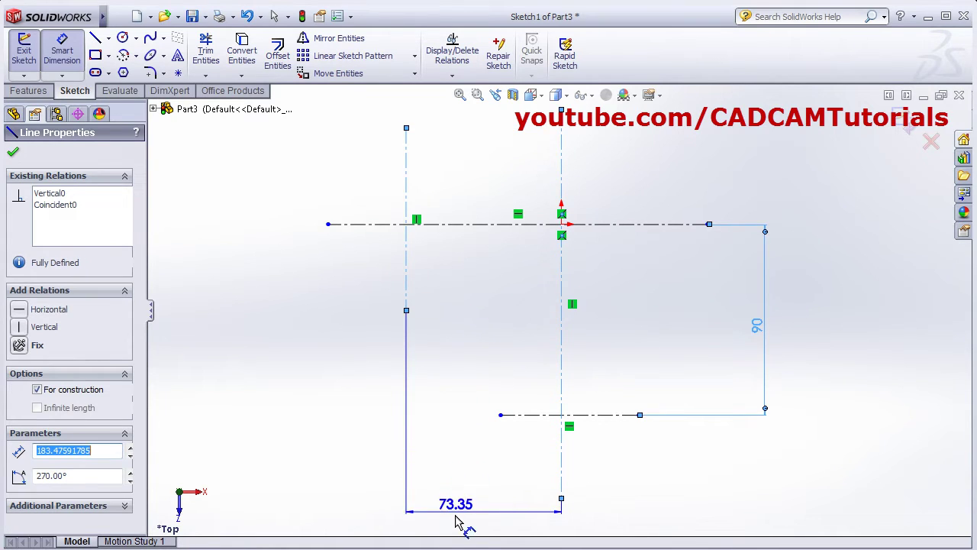
left_click(491, 532)
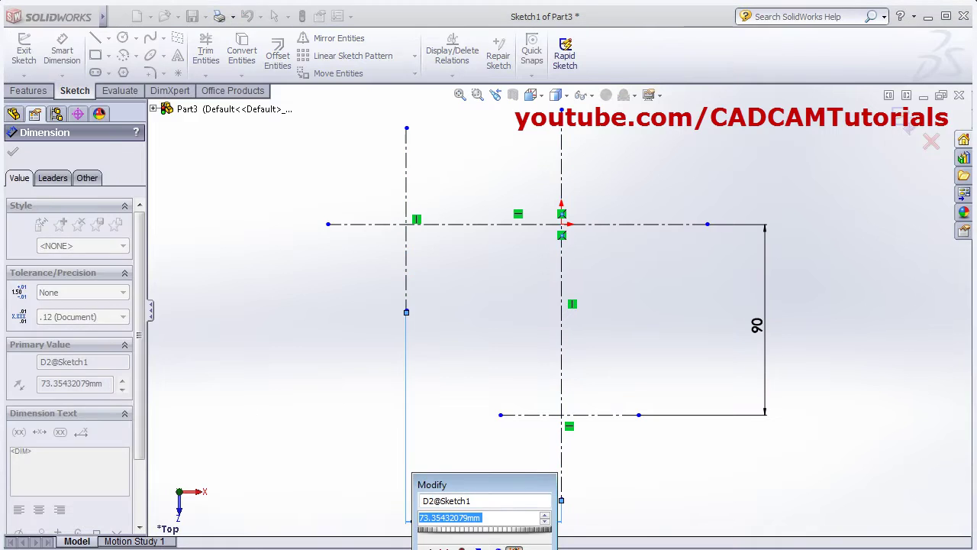
Step: Set the left centerline 45 from the central axis, checking the reference drawing
key("alt+Tab")
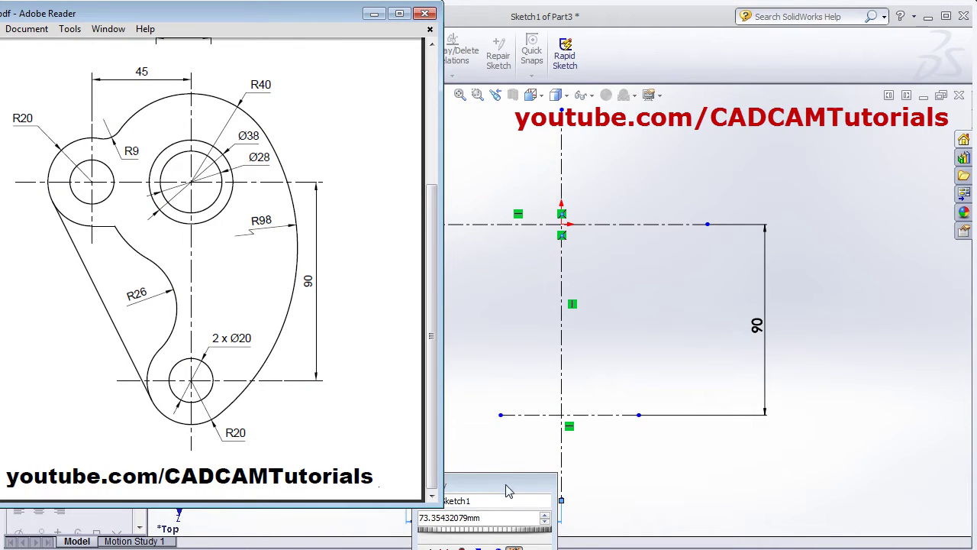
key("alt+Tab")
type("45")
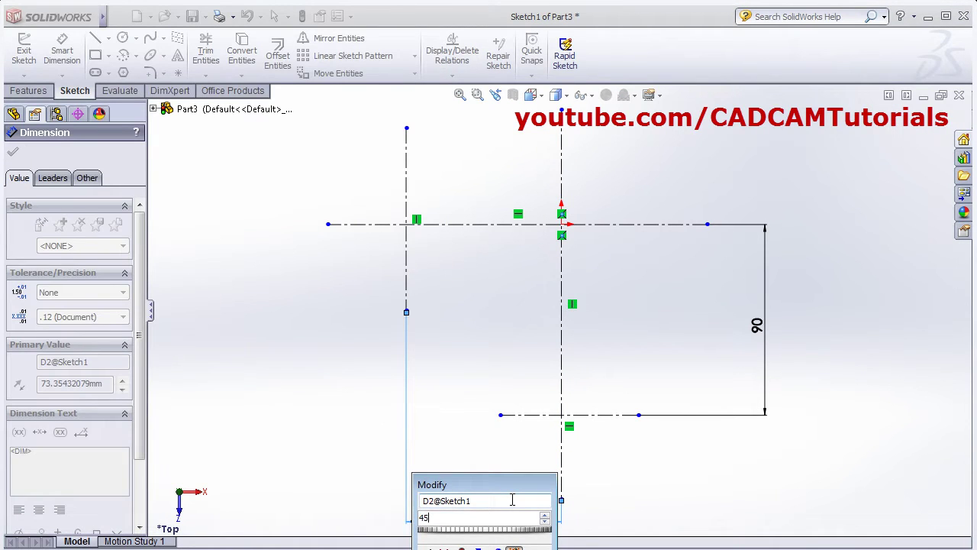
key("Return")
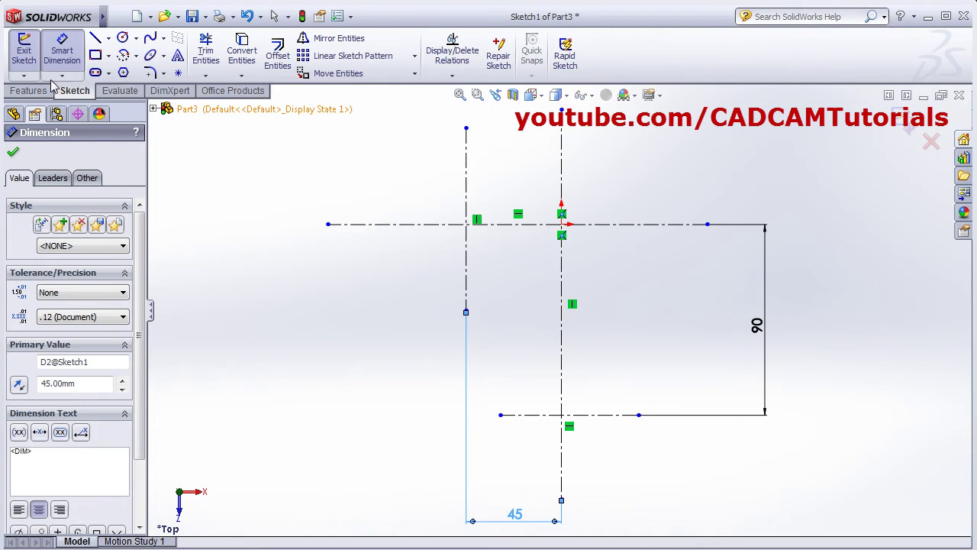
key("alt+Tab")
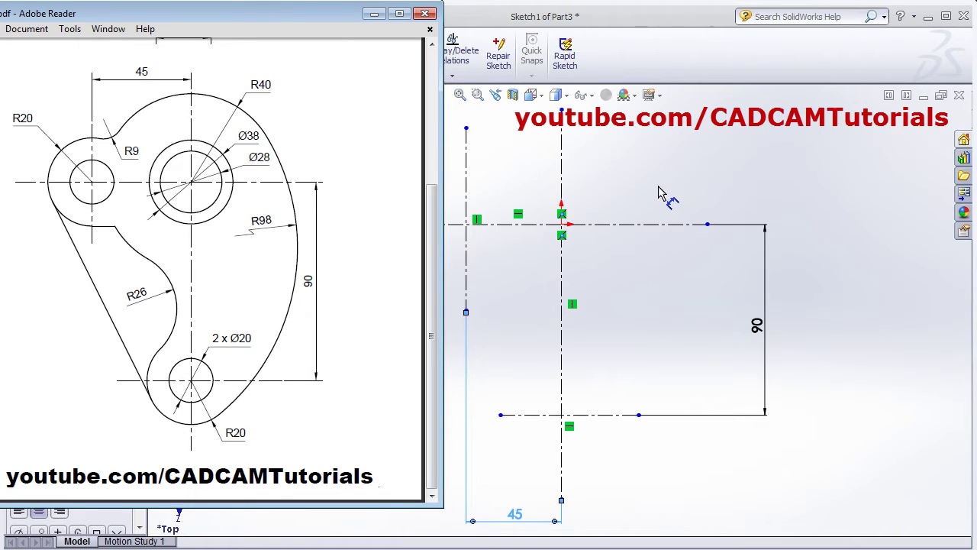
key("alt+Tab")
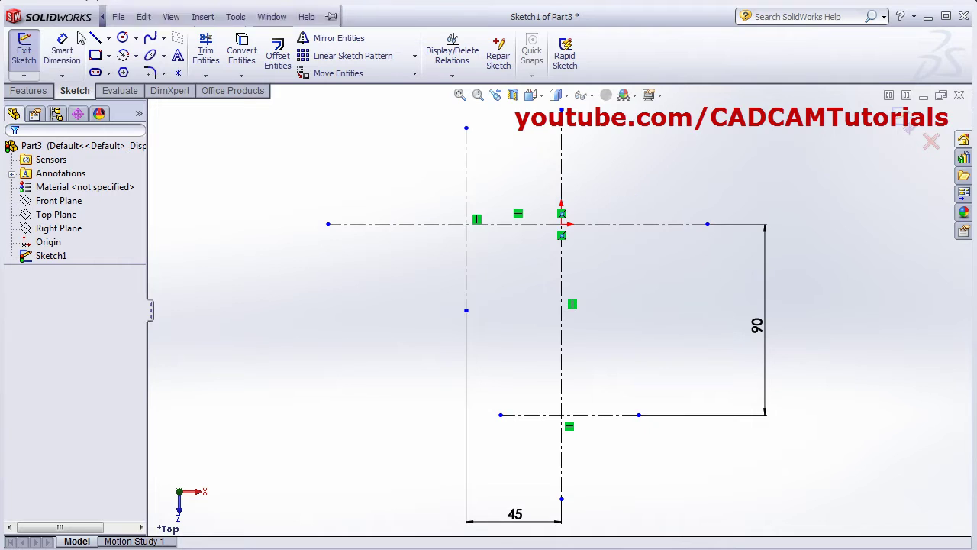
Step: Draw two concentric circles centred on the origin
left_click(122, 37)
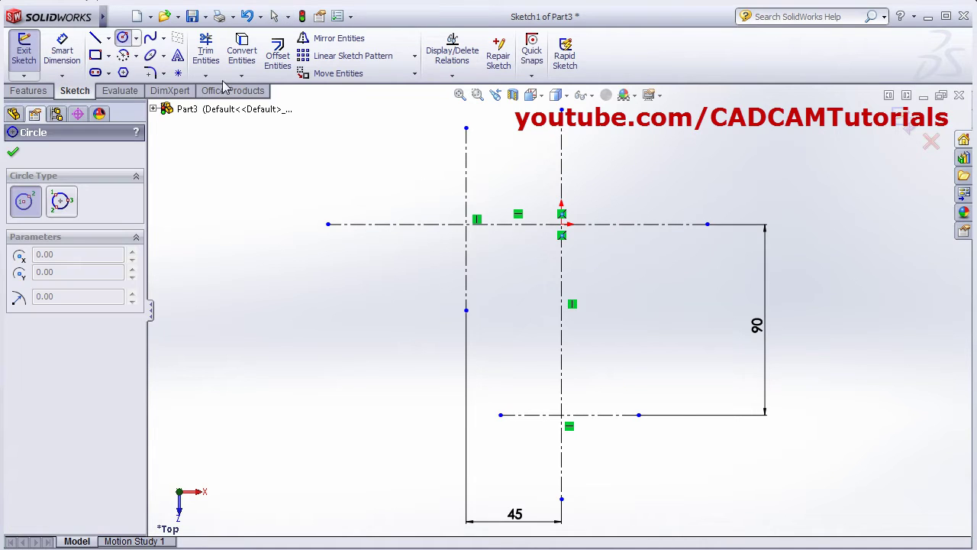
left_click(561, 224)
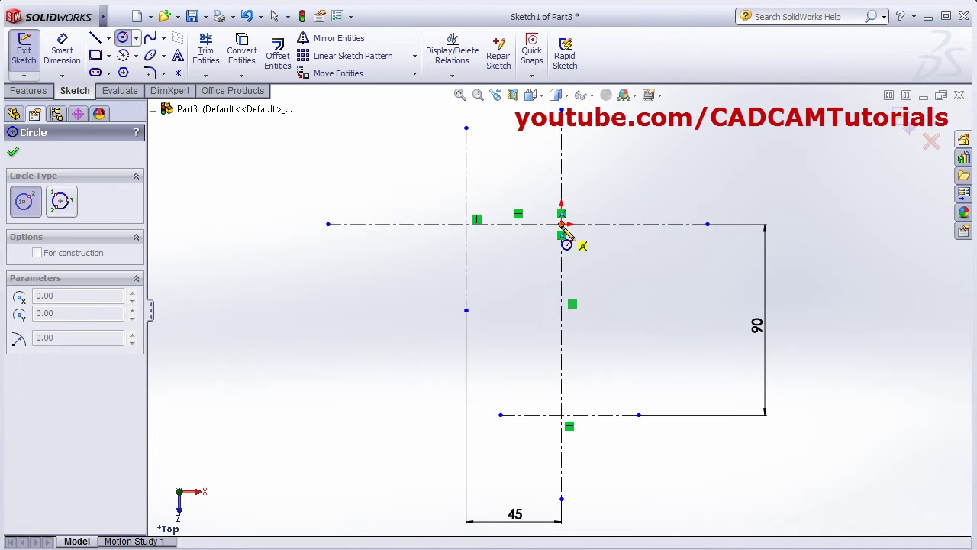
left_click(600, 258)
left_click(562, 224)
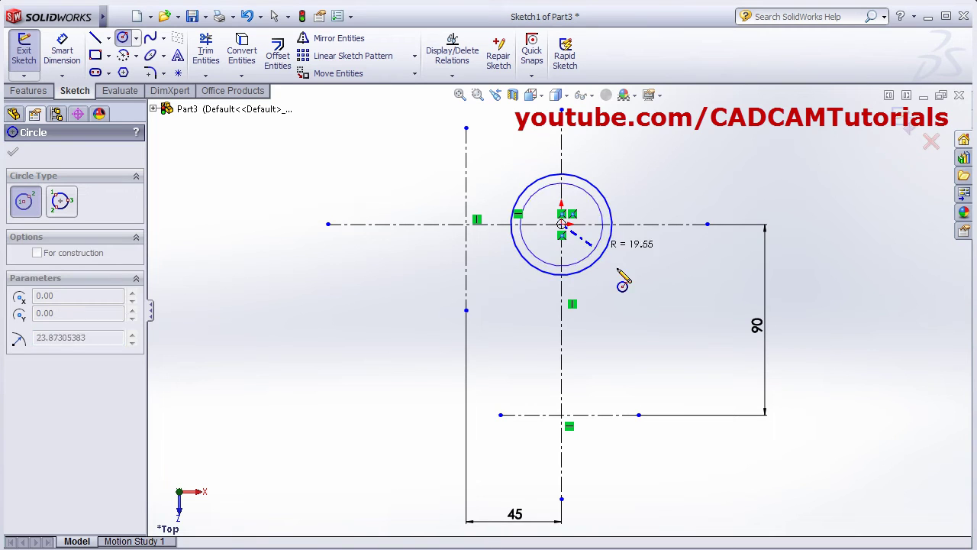
left_click(629, 280)
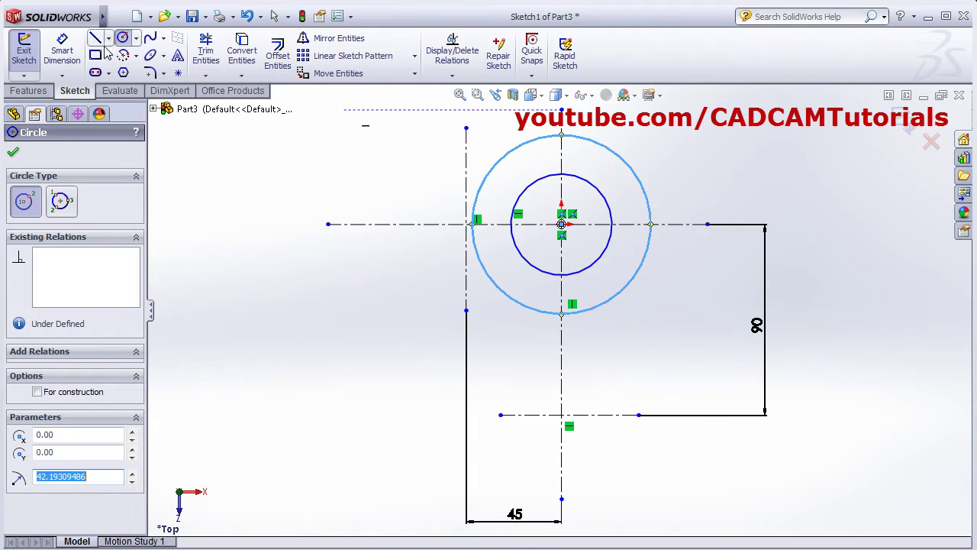
Step: Dimension the inner origin circle Ø28 and the outer one Ø38
left_click(75, 49)
left_click(603, 193)
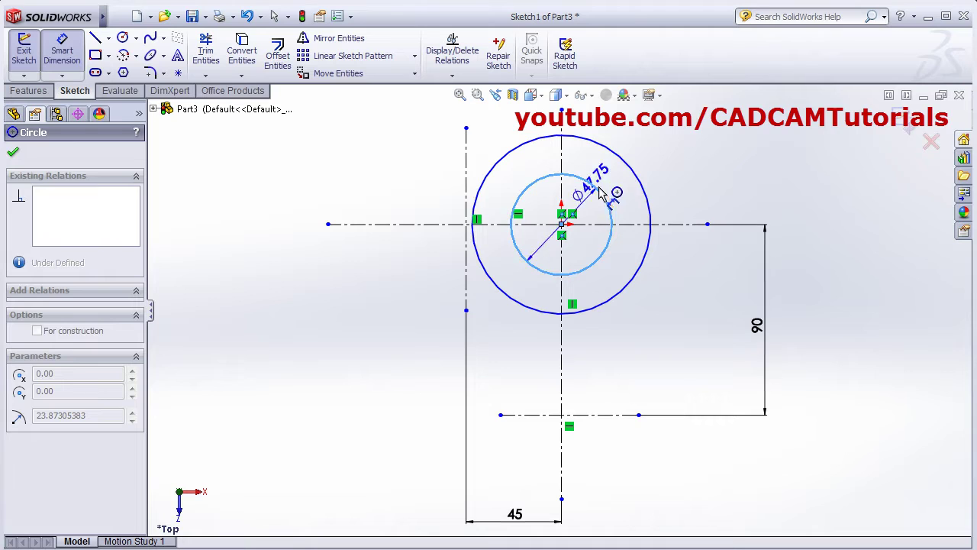
left_click(670, 153)
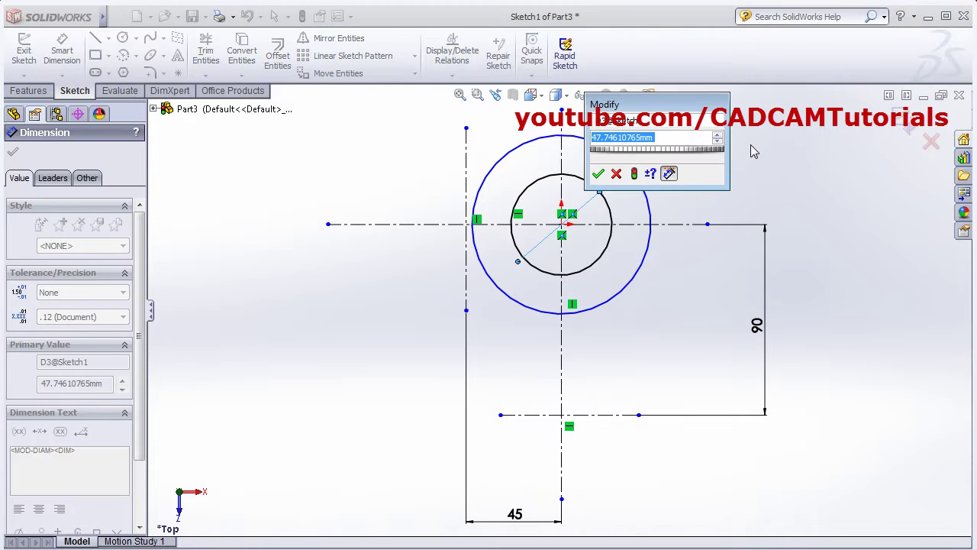
type("28")
key("Return")
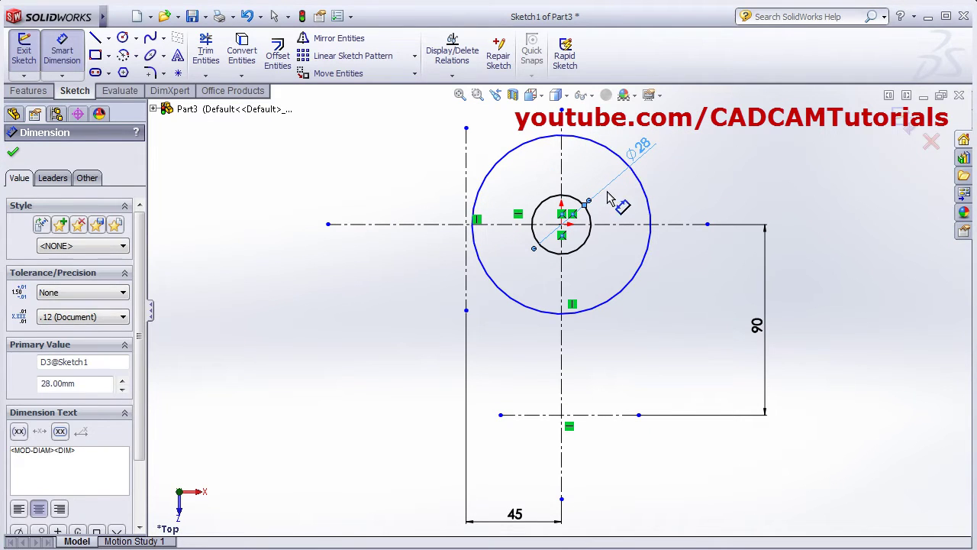
left_click(646, 197)
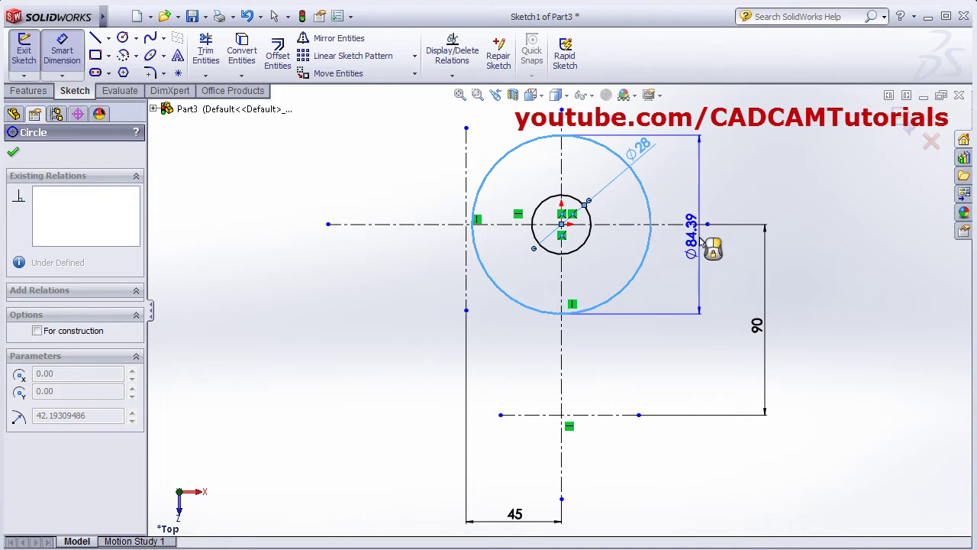
left_click(700, 238)
type("3")
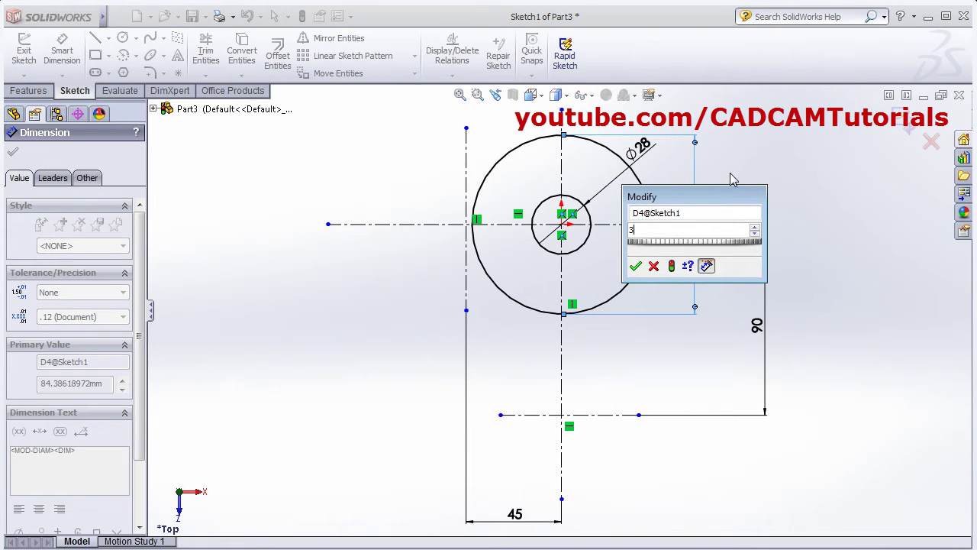
type("8")
key("Return")
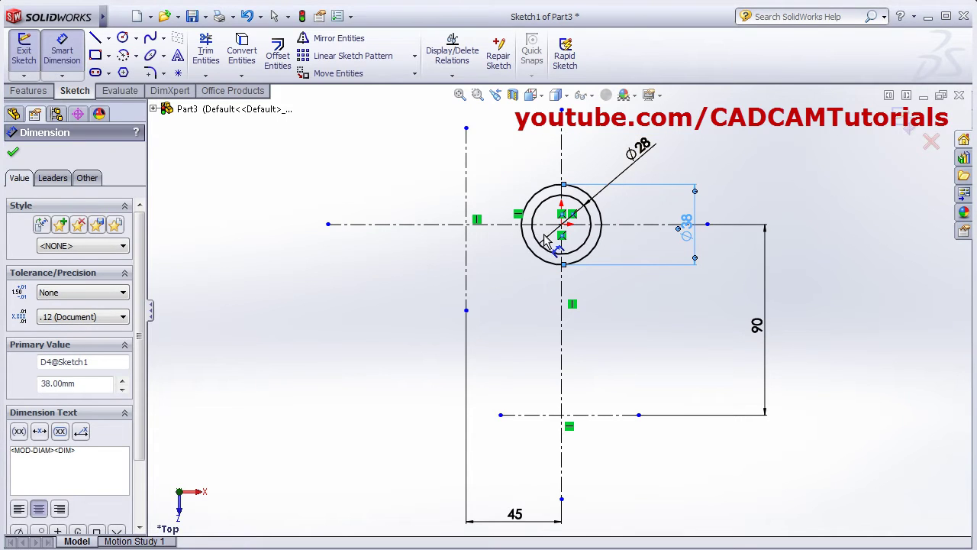
key("alt+Tab")
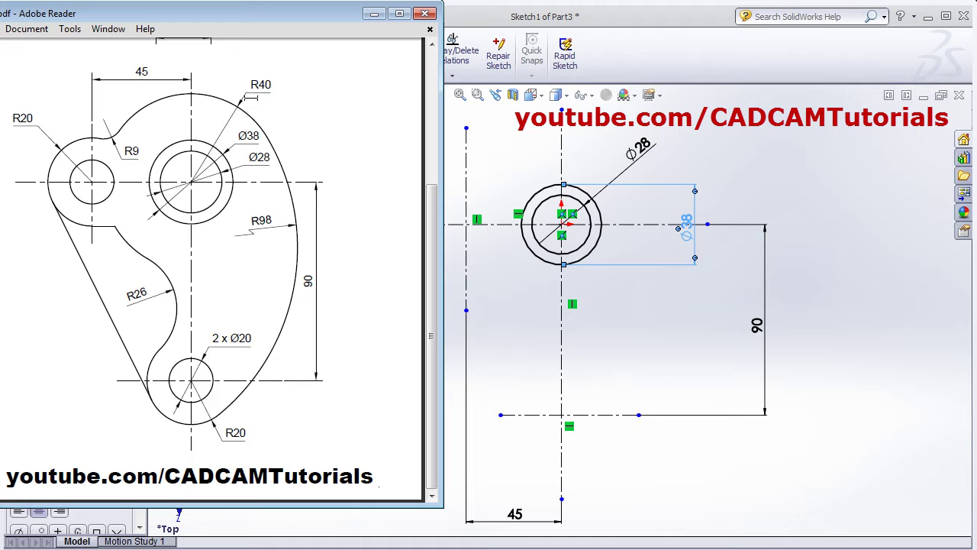
Step: Draw a third circle at the origin around the holes and dimension it Ø80
left_click(611, 149)
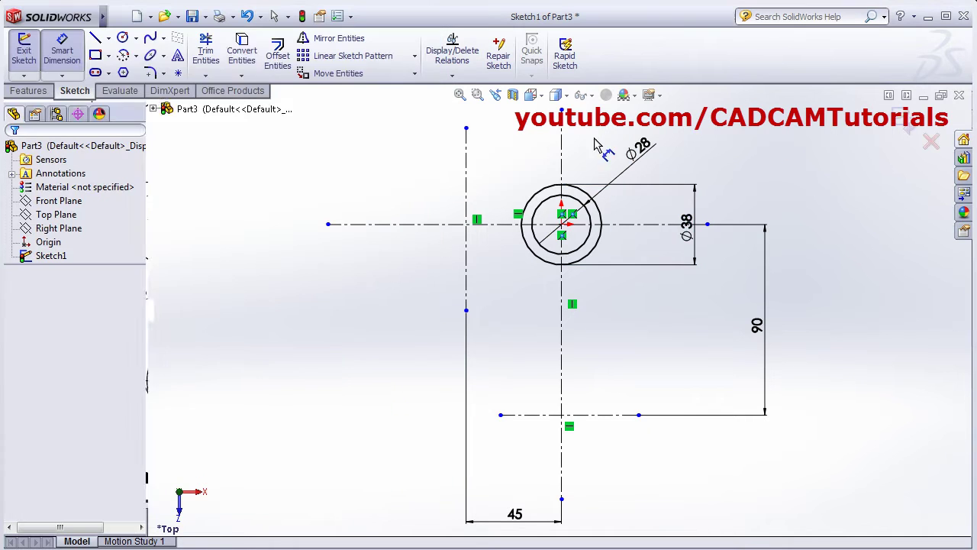
left_click(122, 38)
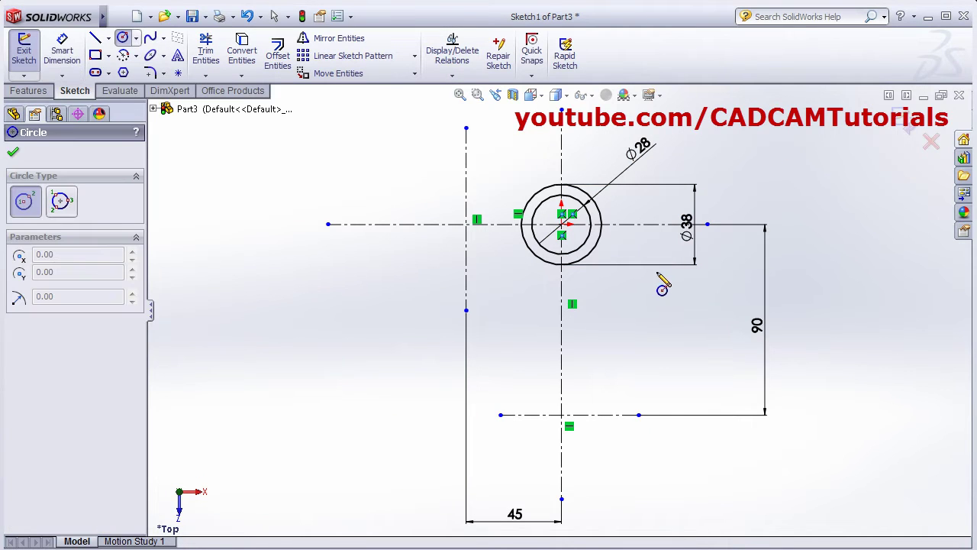
left_click(561, 224)
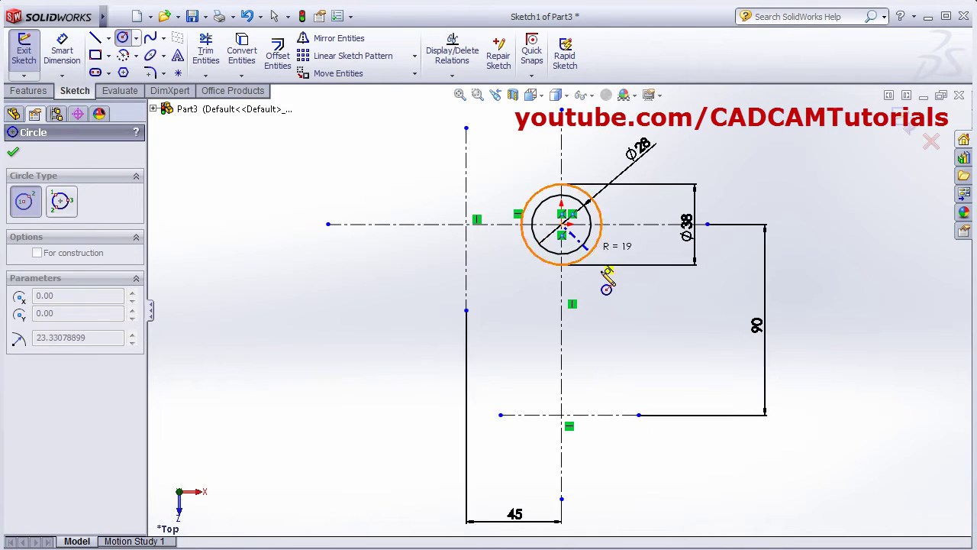
left_click(629, 313)
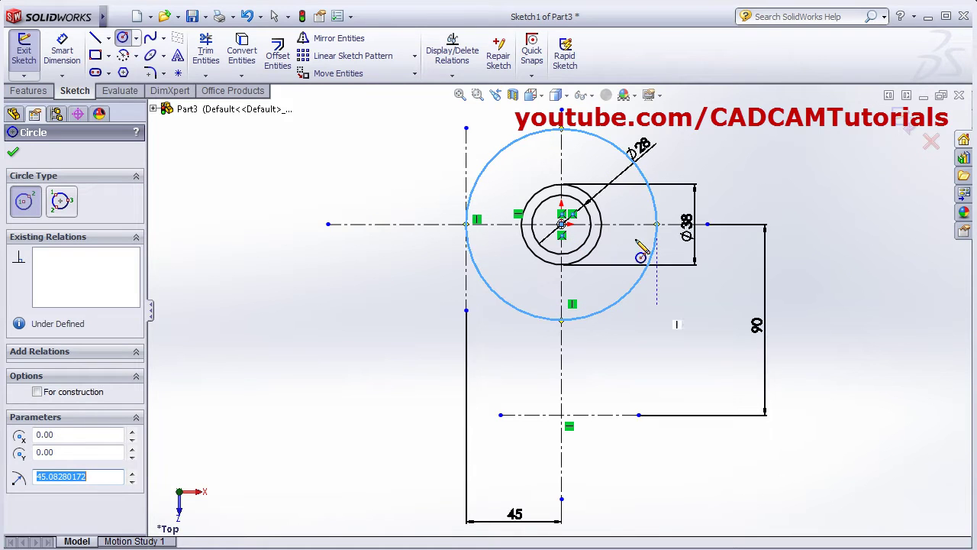
left_click(62, 50)
left_click(637, 283)
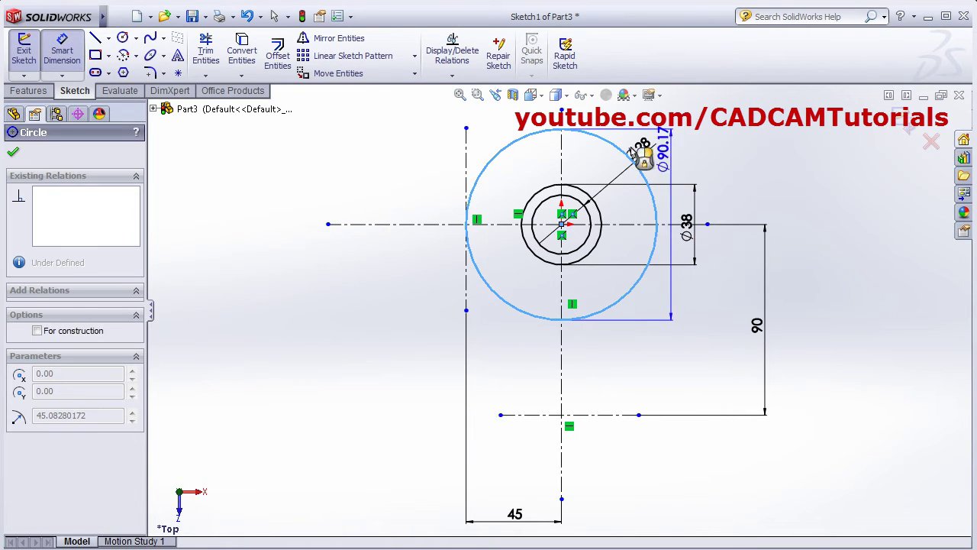
left_click(729, 187)
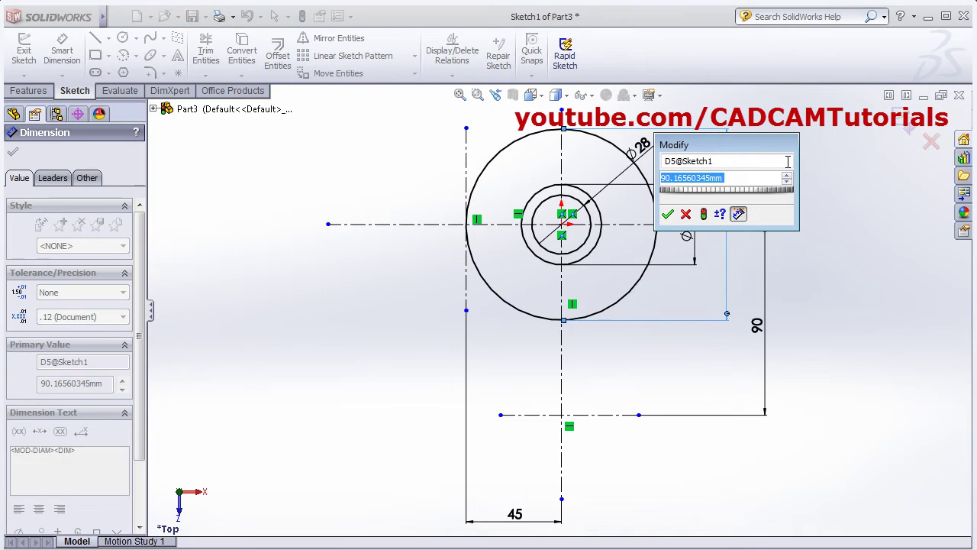
type("80")
key("Return")
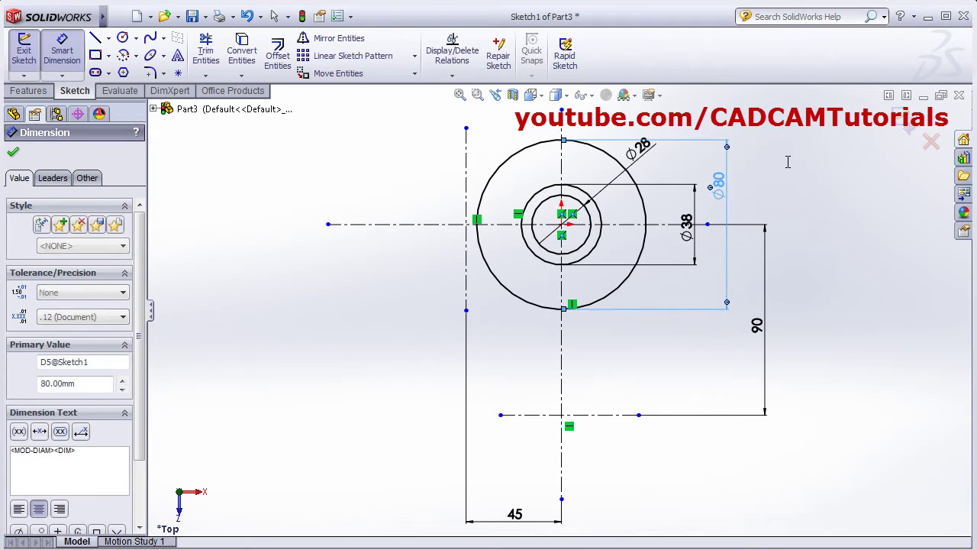
key("Escape")
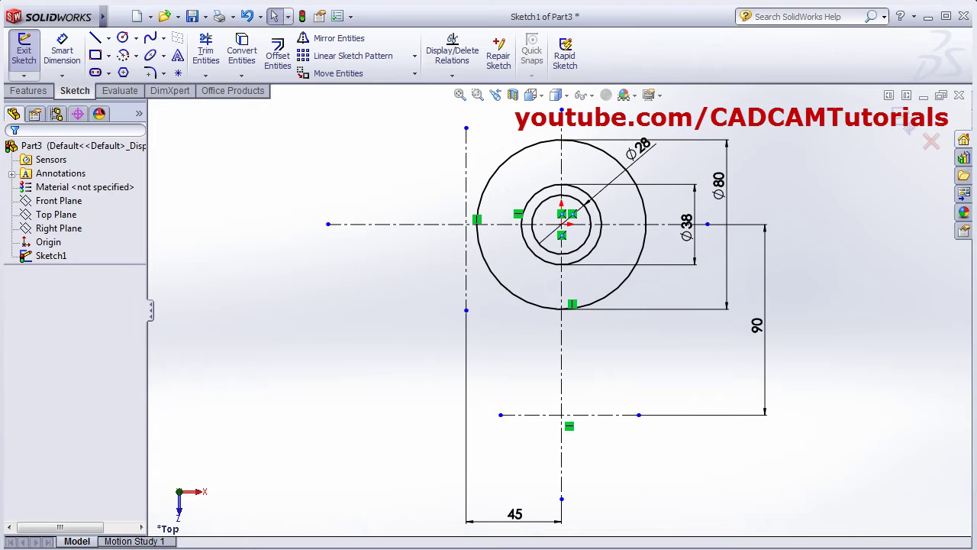
key("alt+Tab")
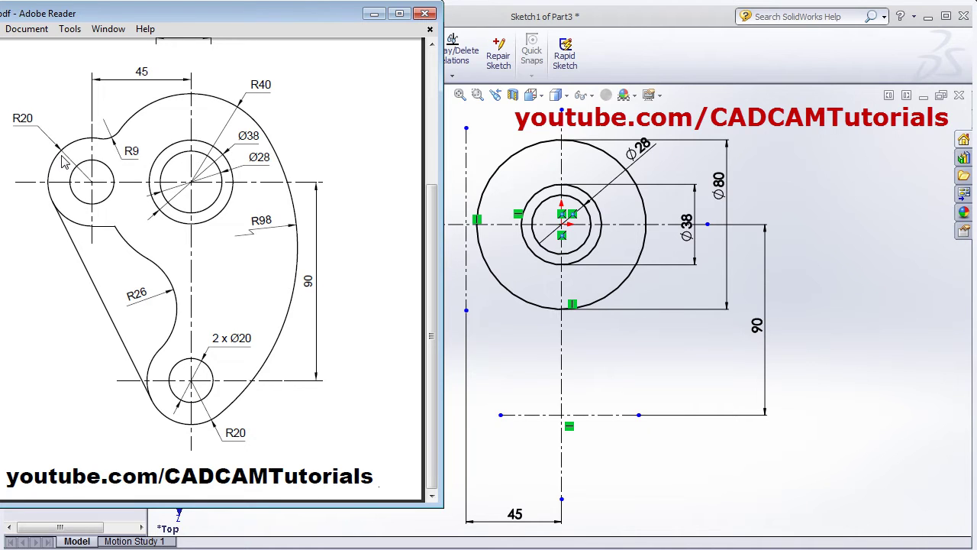
Step: Draw two concentric circles at the left centerline intersection
left_click(624, 338)
left_click(122, 38)
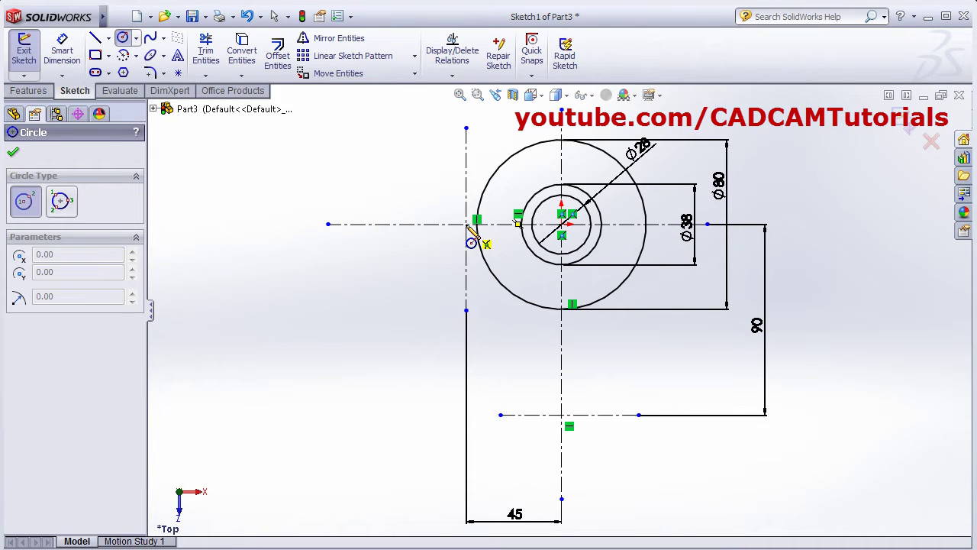
left_click(466, 224)
left_click(438, 256)
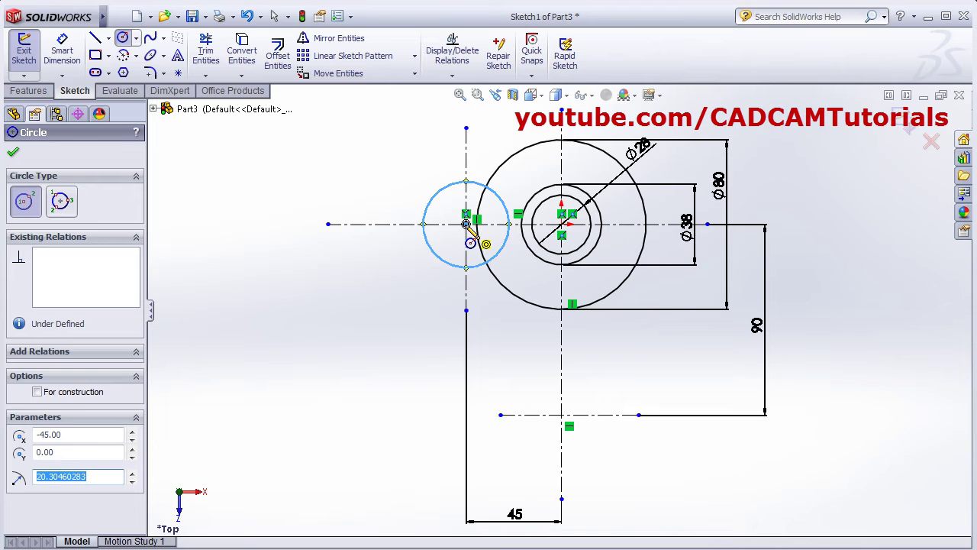
left_click(467, 225)
left_click(410, 277)
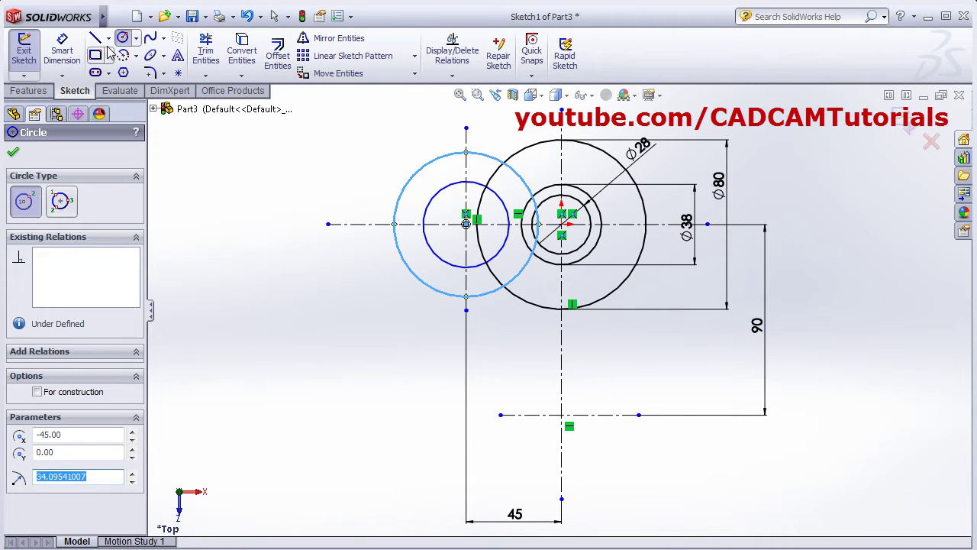
Step: Dimension the left inner circle Ø20 and the outer circle Ø40
left_click(62, 50)
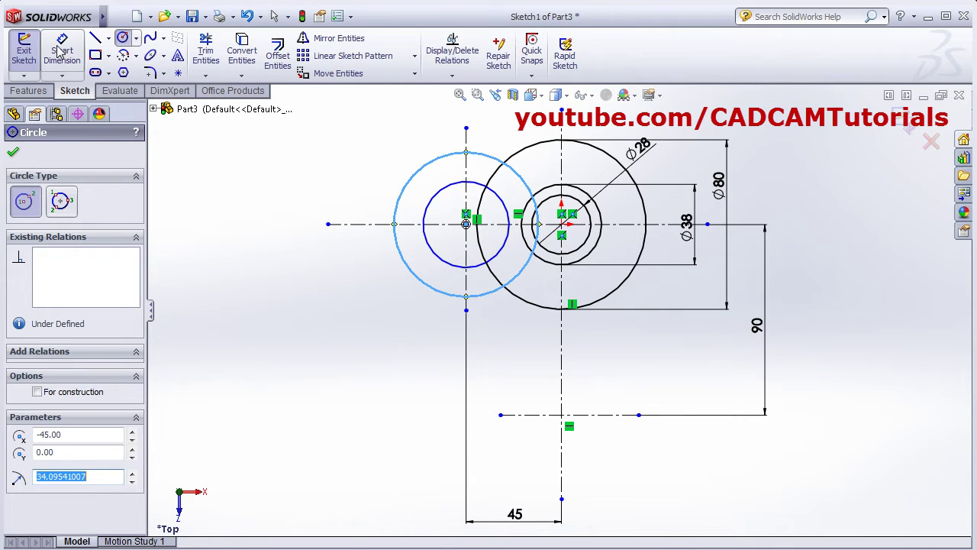
left_click(434, 256)
left_click(369, 319)
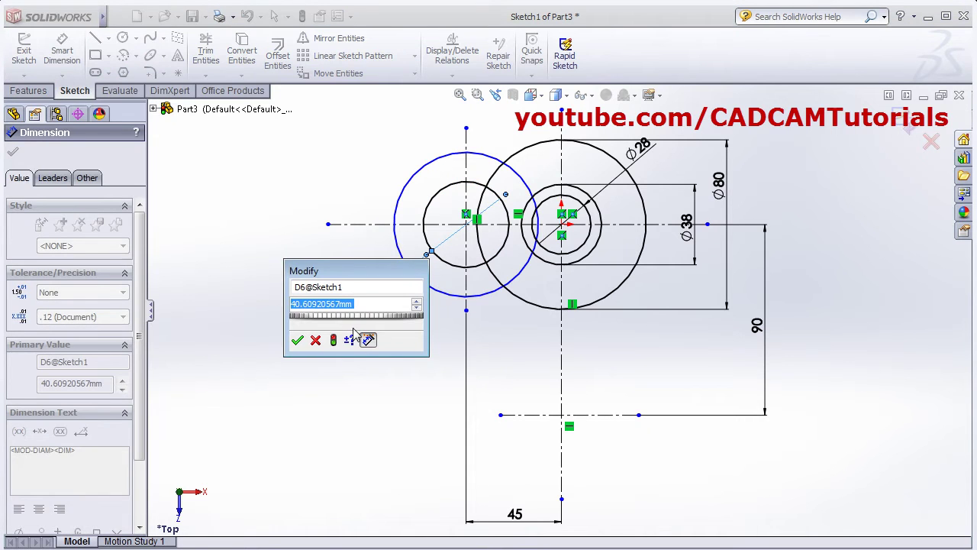
key("alt+Tab")
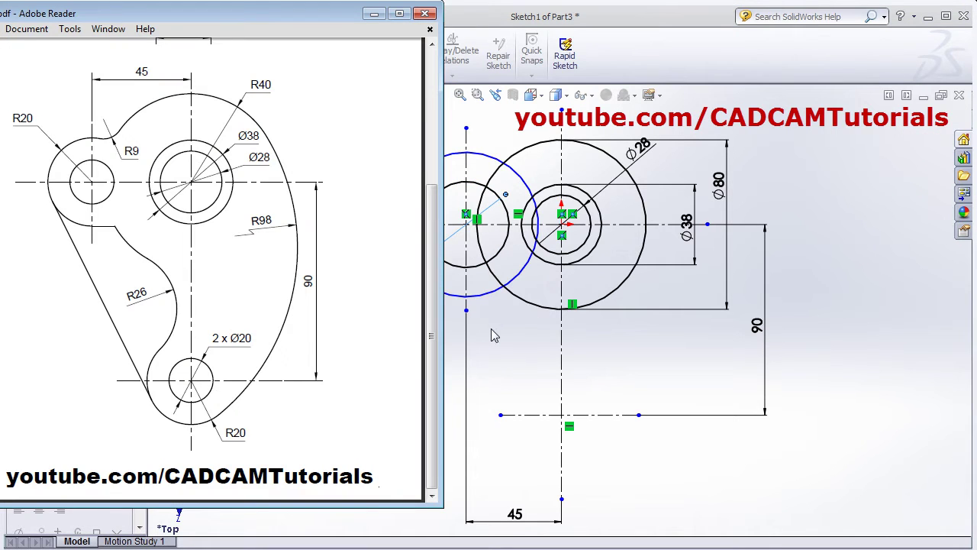
key("alt+Tab")
type("20")
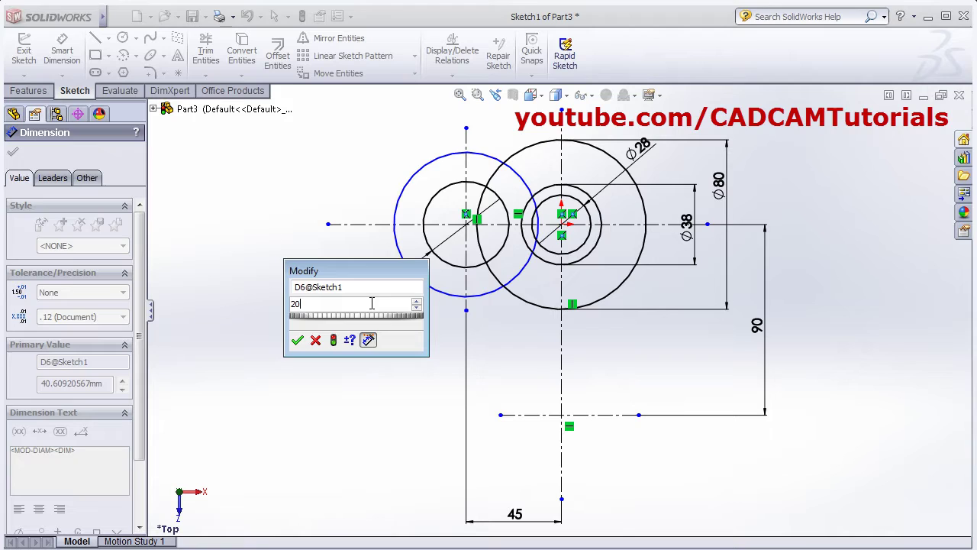
key("Return")
left_click(415, 178)
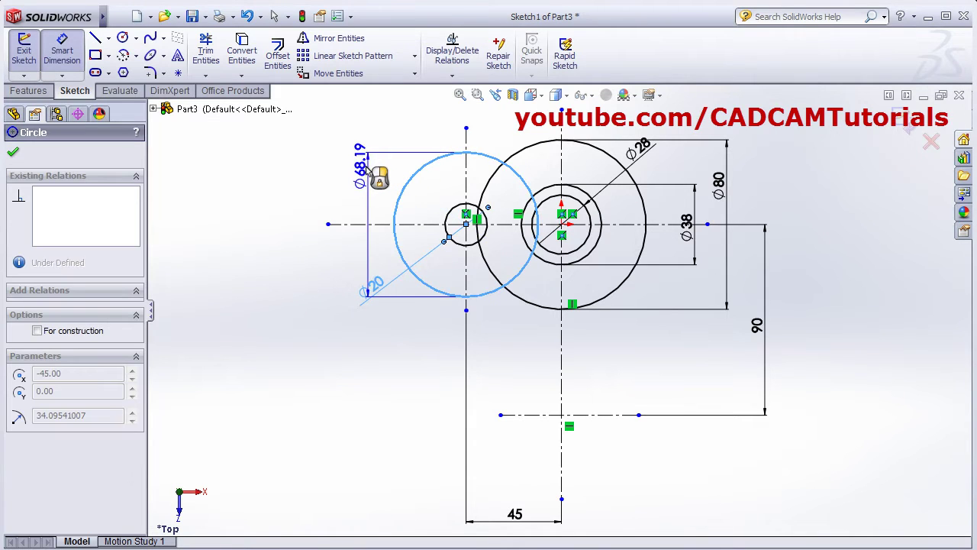
left_click(341, 168)
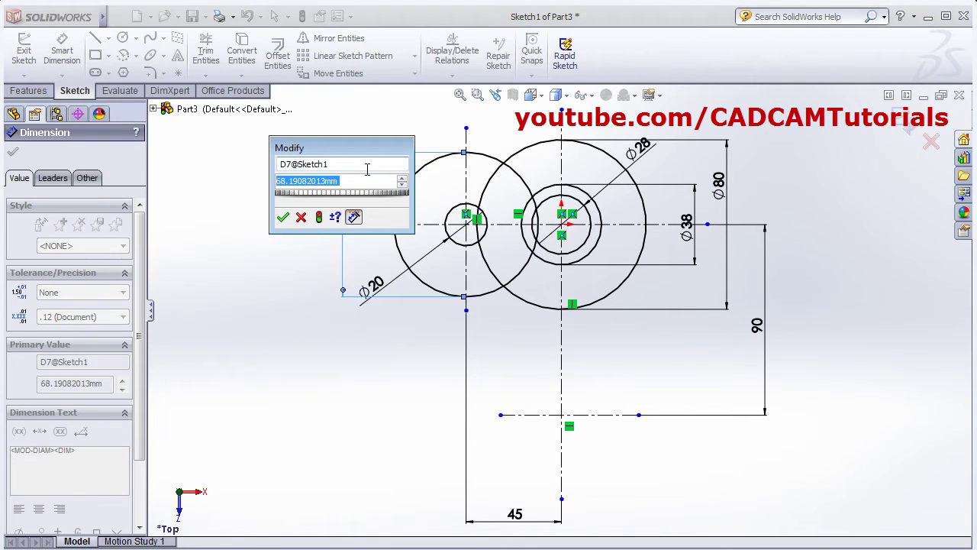
type("40")
key("Return")
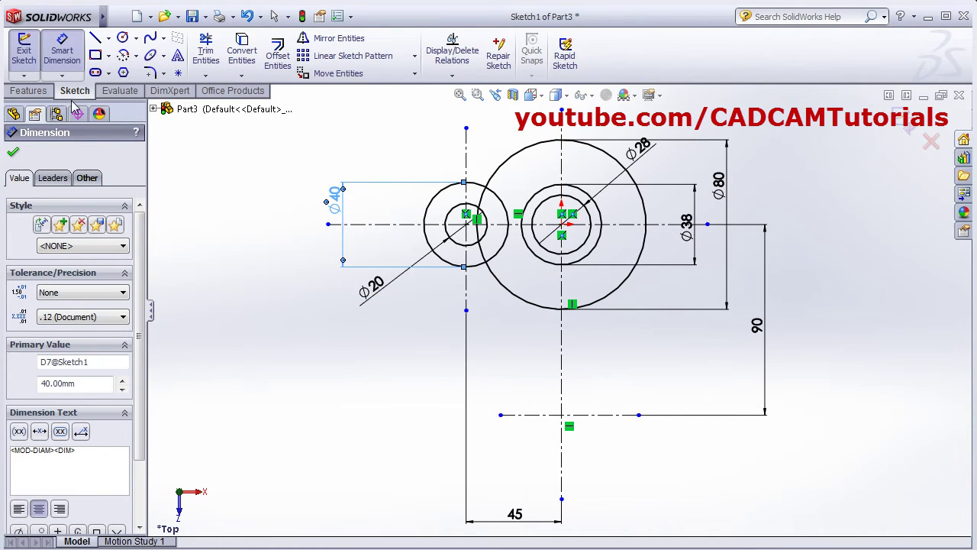
left_click(122, 38)
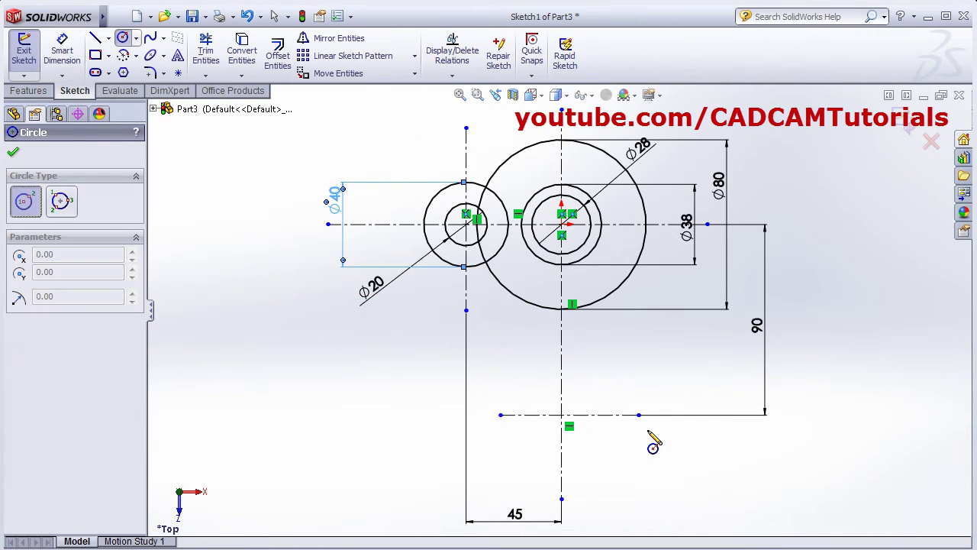
Step: Draw two concentric circles at the lower centerline intersection
left_click(563, 415)
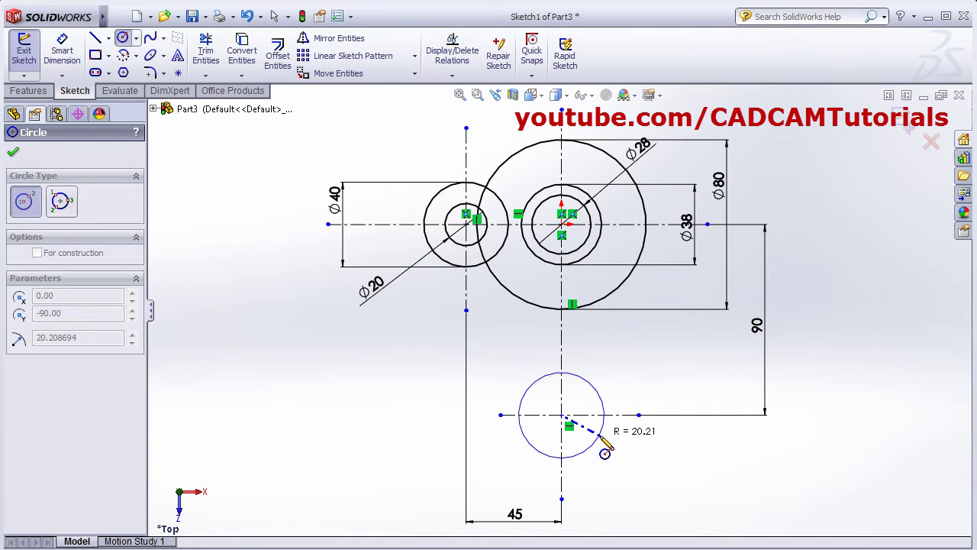
left_click(604, 452)
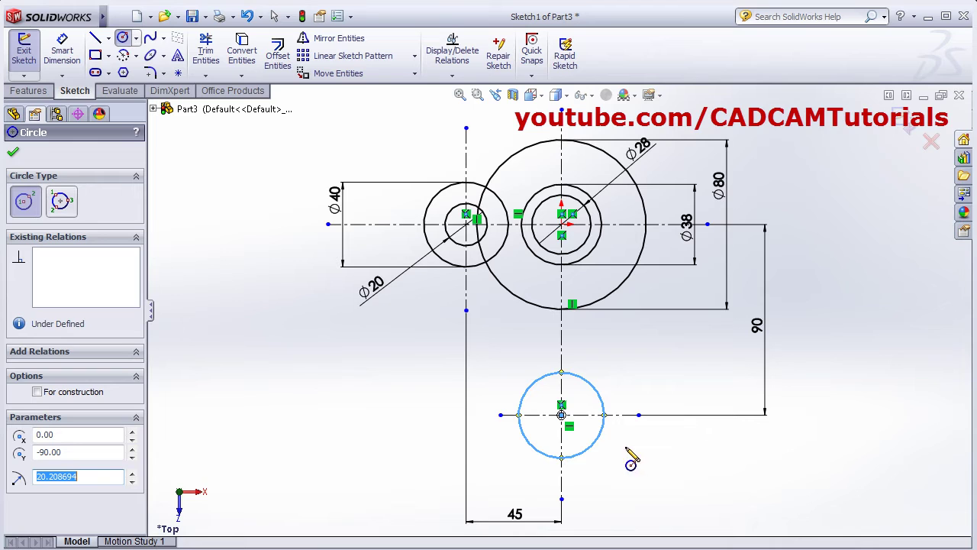
left_click(563, 415)
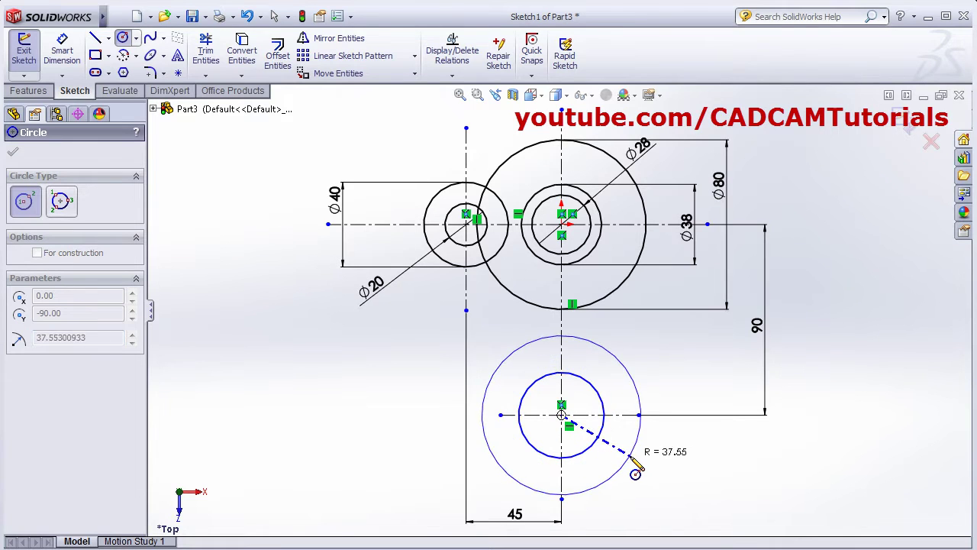
left_click(638, 456)
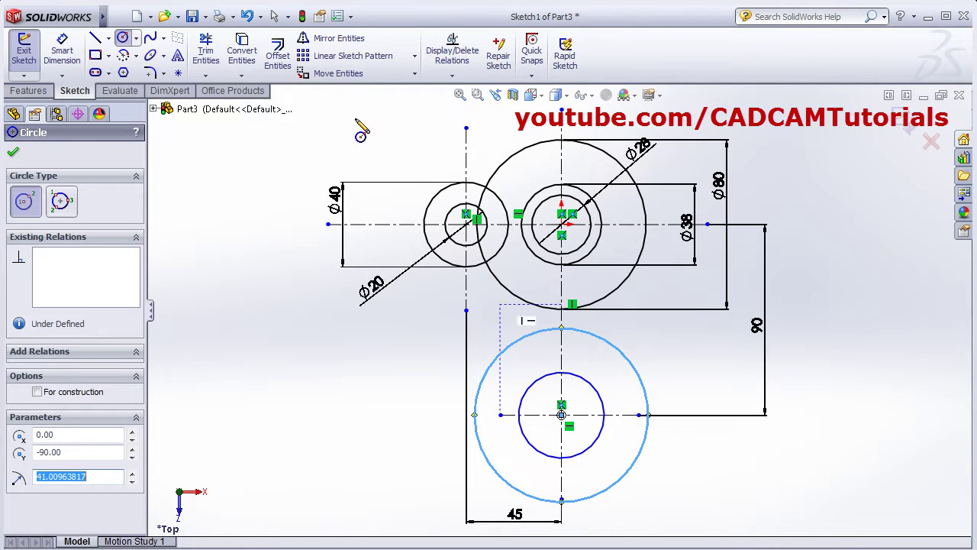
Step: Dimension the lower inner circle Ø20 and the outer circle Ø40, then fit the view
left_click(62, 51)
left_click(602, 439)
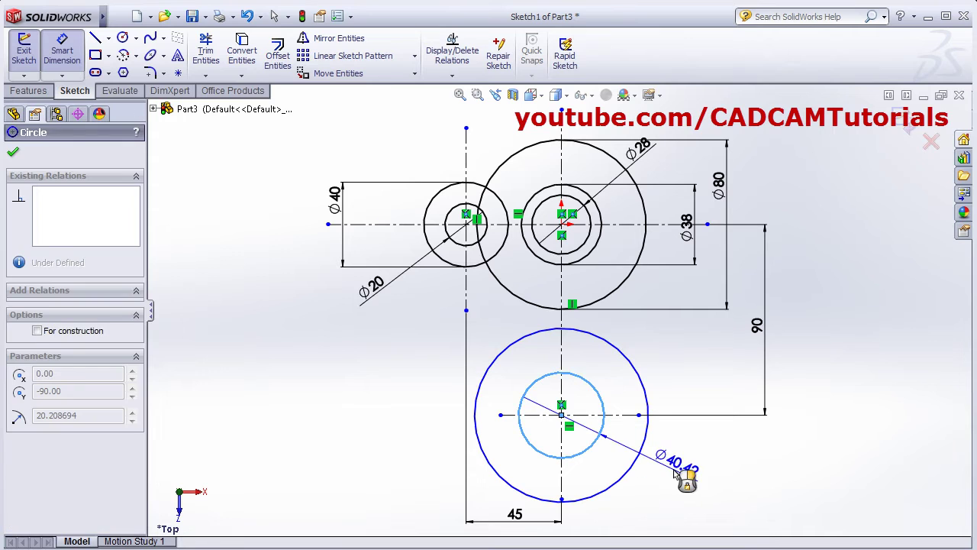
left_click(679, 461)
type("20")
key("Return")
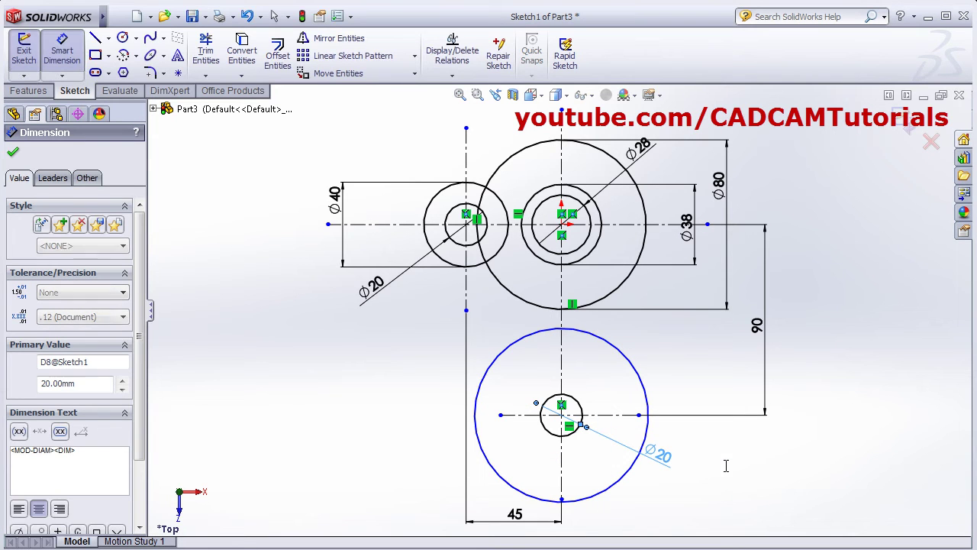
left_click(643, 403)
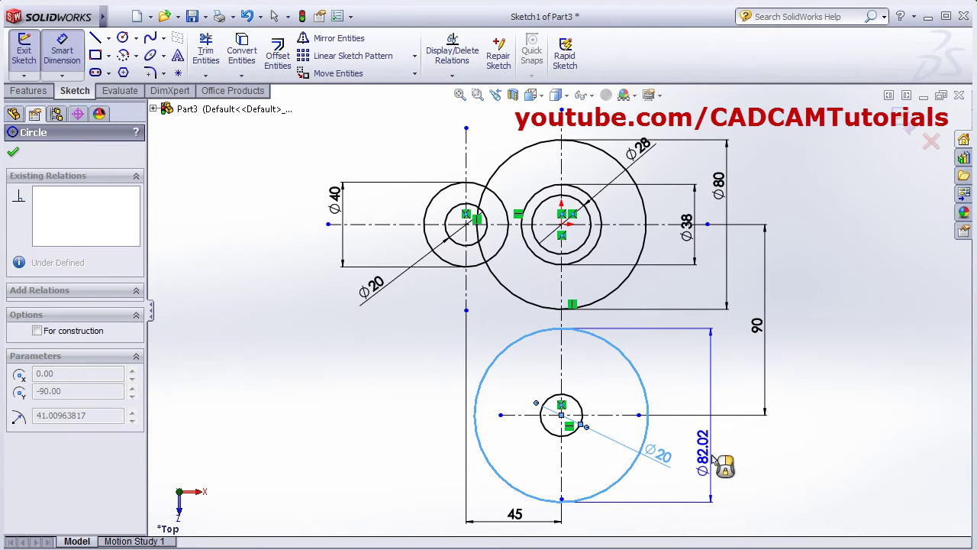
left_click(713, 427)
key("alt+Tab")
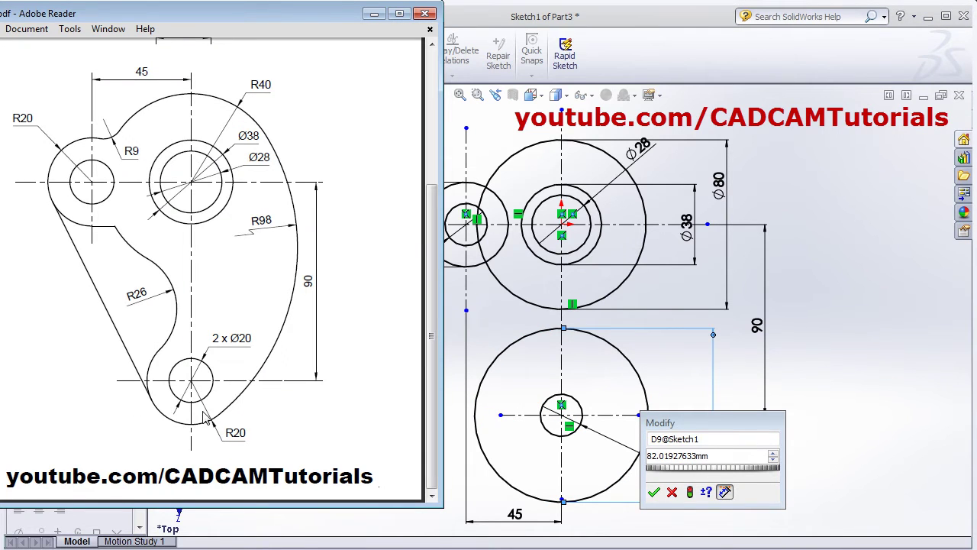
left_click(717, 455)
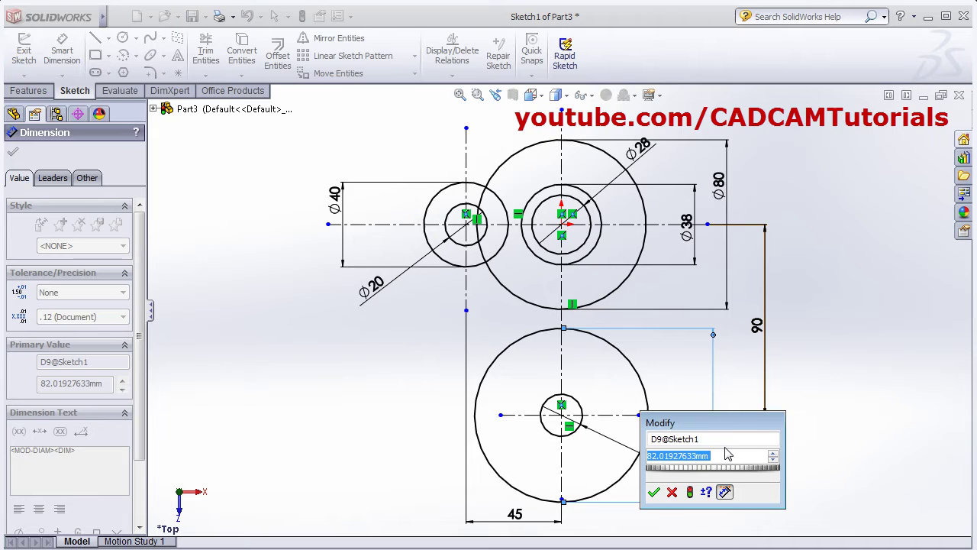
type("40")
key("Return")
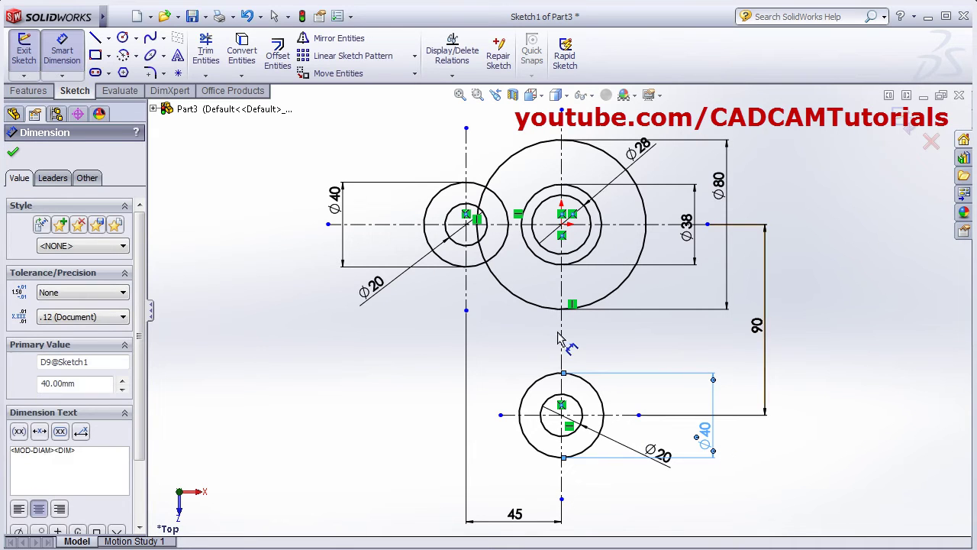
key("Escape")
key("f")
key("alt+Tab")
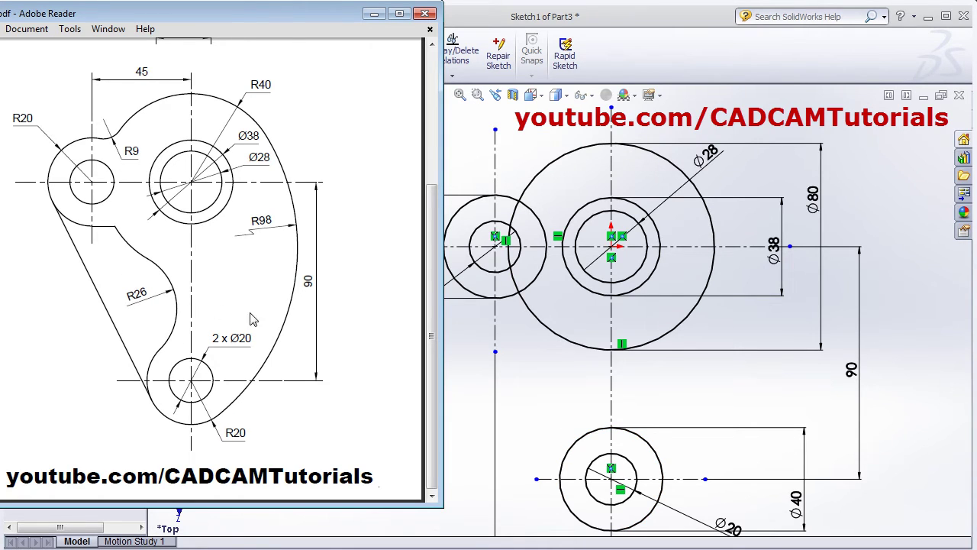
Step: Draw a circle left of the lower hole and dimension it 26*2 (Ø52)
left_click(557, 390)
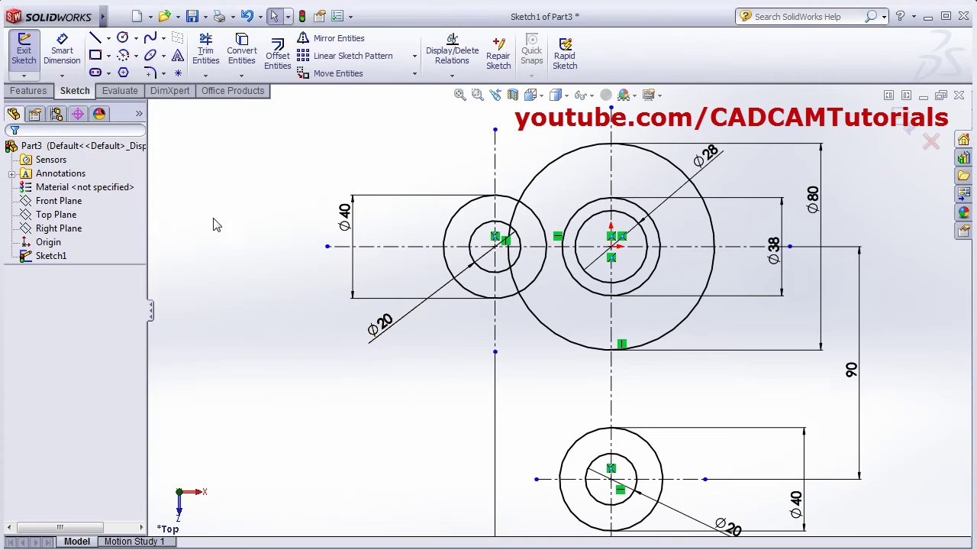
left_click(122, 38)
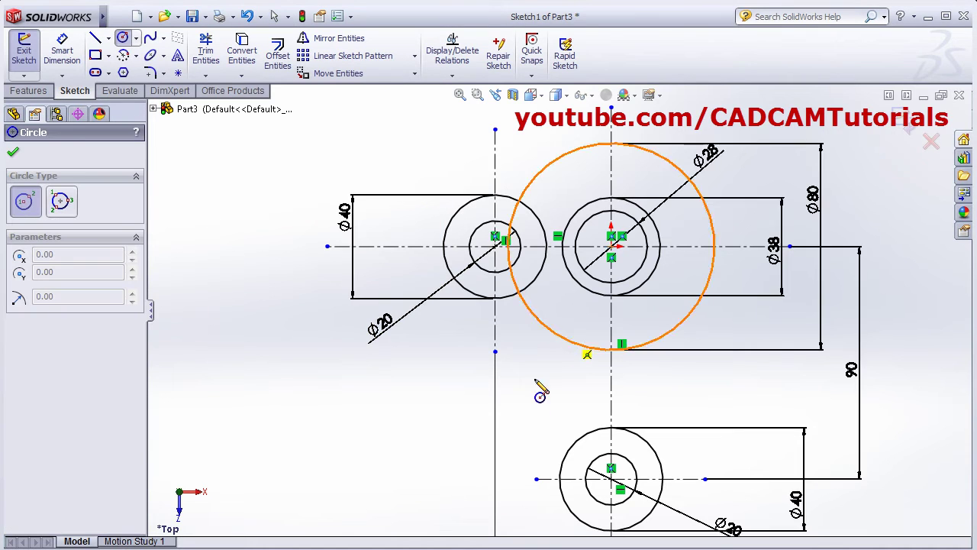
left_click(509, 413)
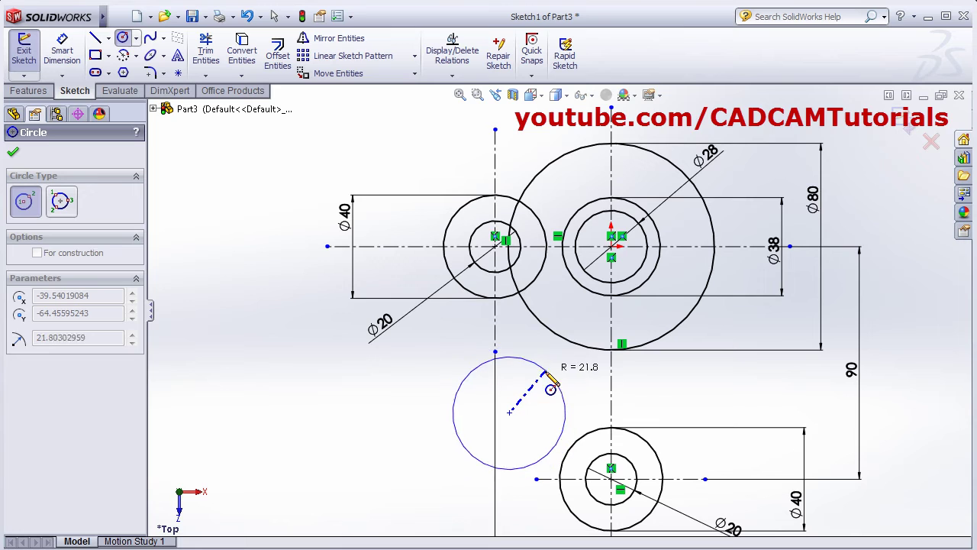
left_click(547, 372)
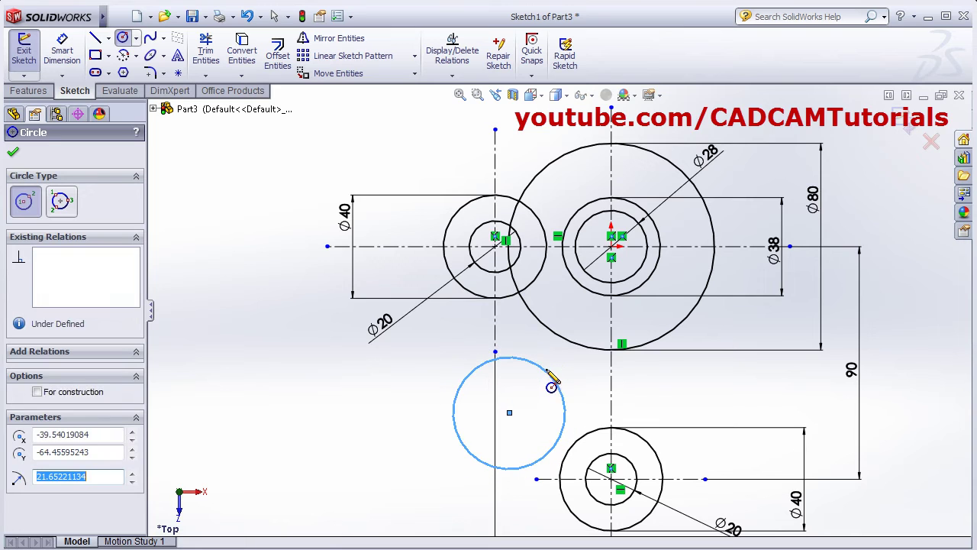
left_click(62, 54)
left_click(458, 393)
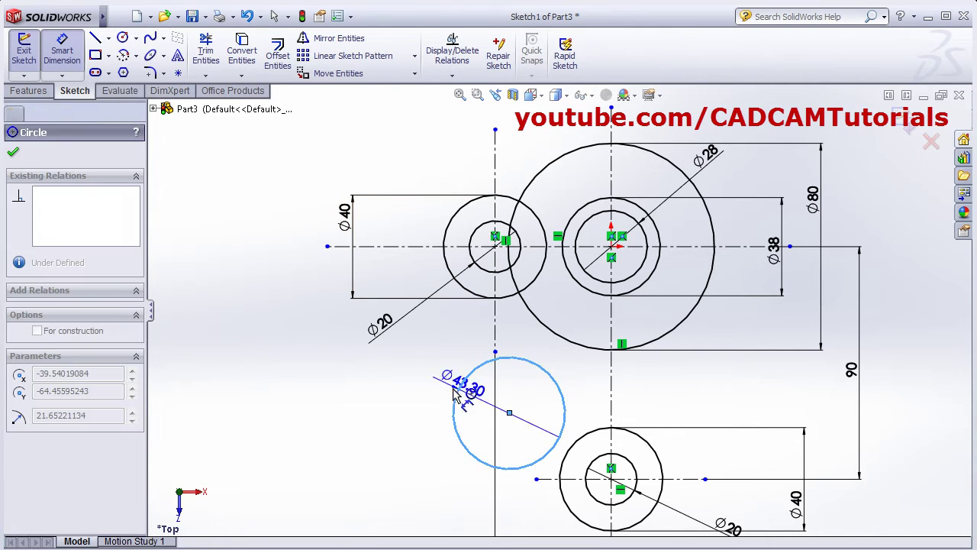
left_click(389, 410)
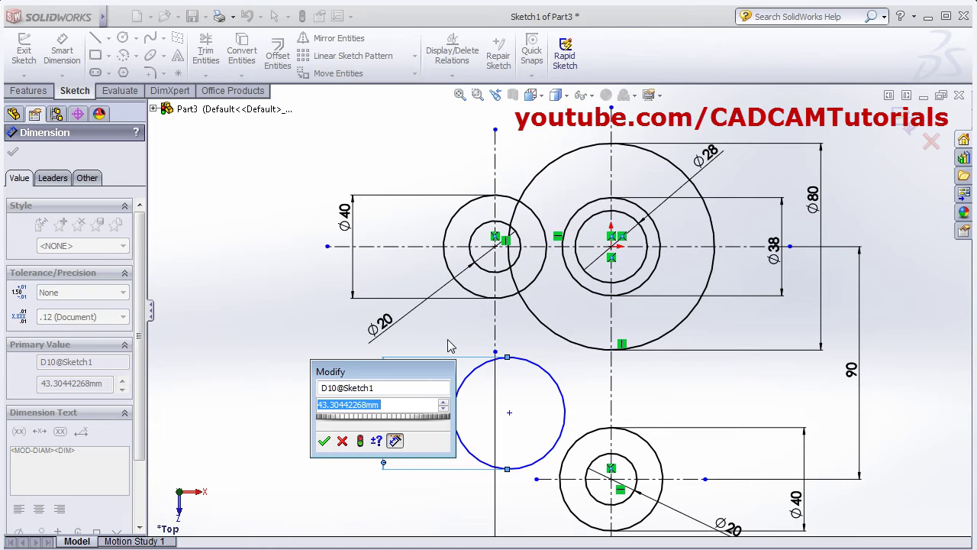
type("26*")
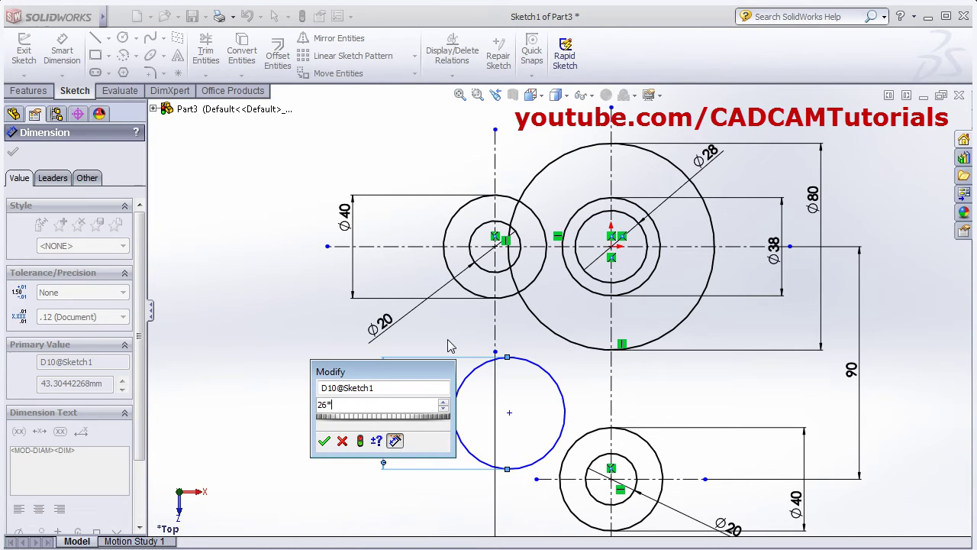
type("2")
key("Return")
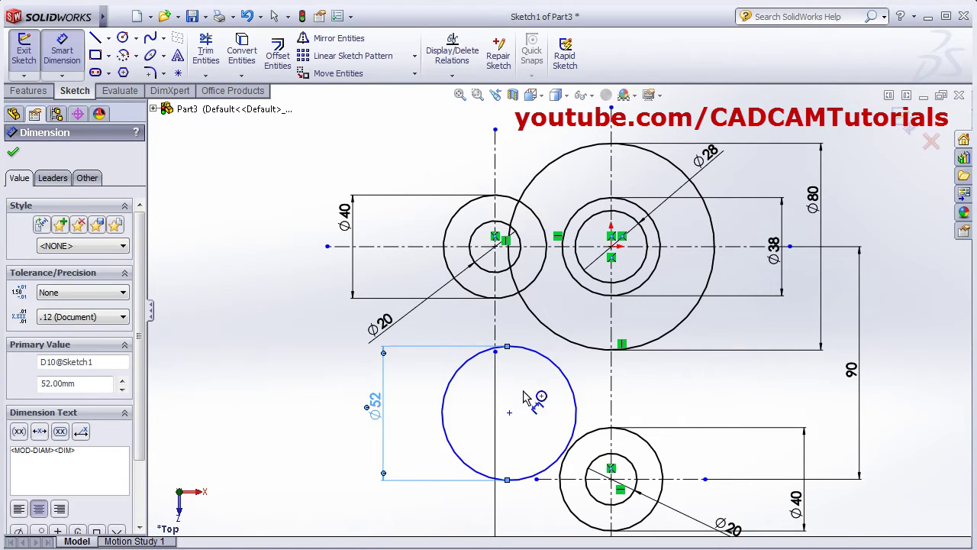
key("Escape")
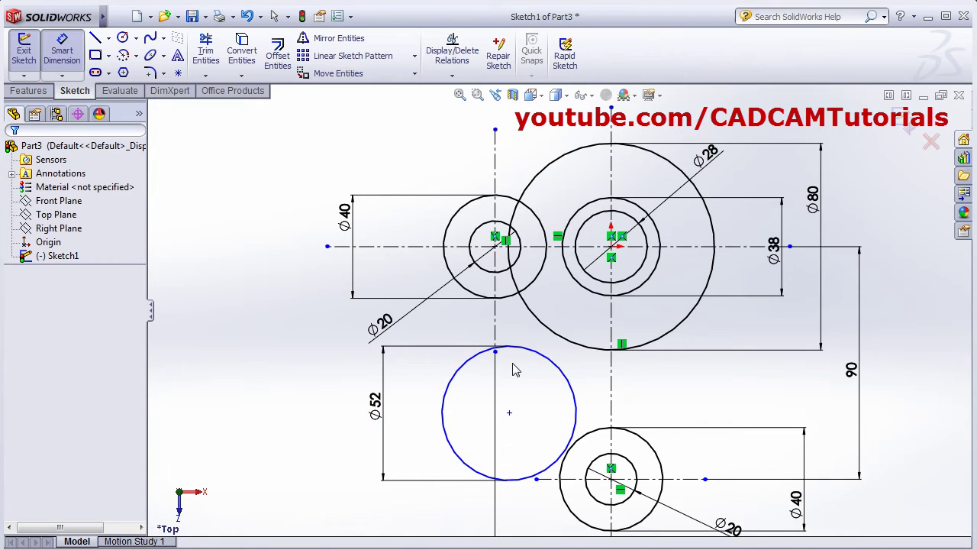
Step: Make the Ø52 circle tangent to the Ø80 circle and the lower Ø40 circle
left_click(551, 368)
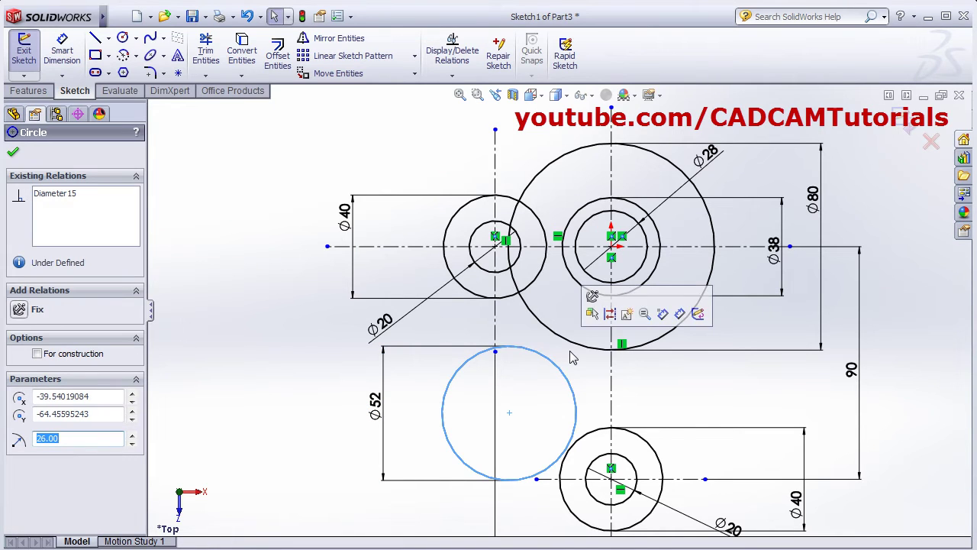
left_click(566, 344, "ctrl")
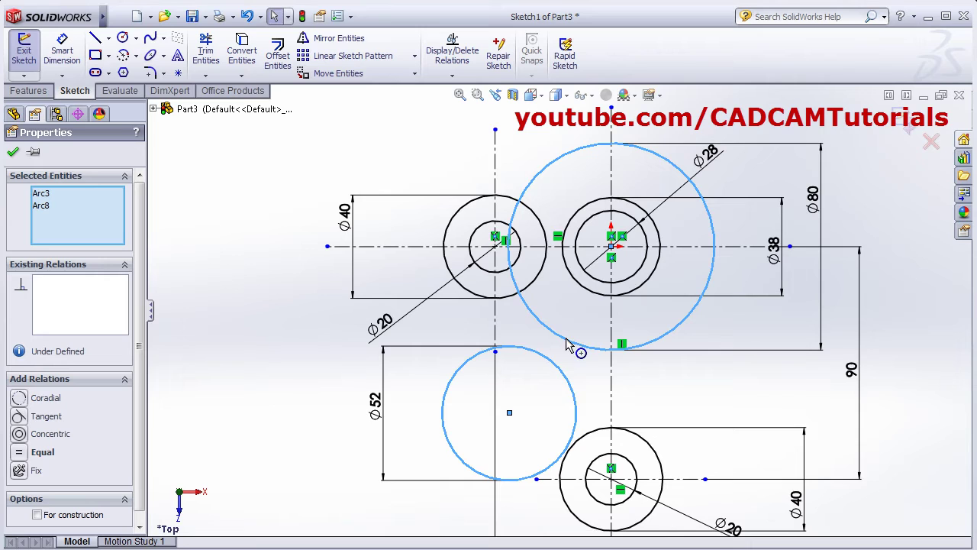
left_click(21, 418)
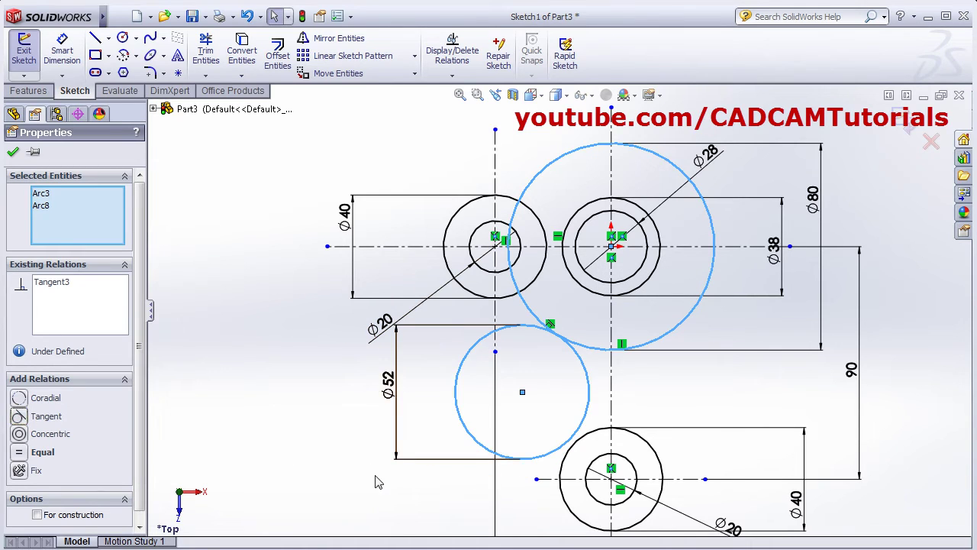
left_click(374, 448)
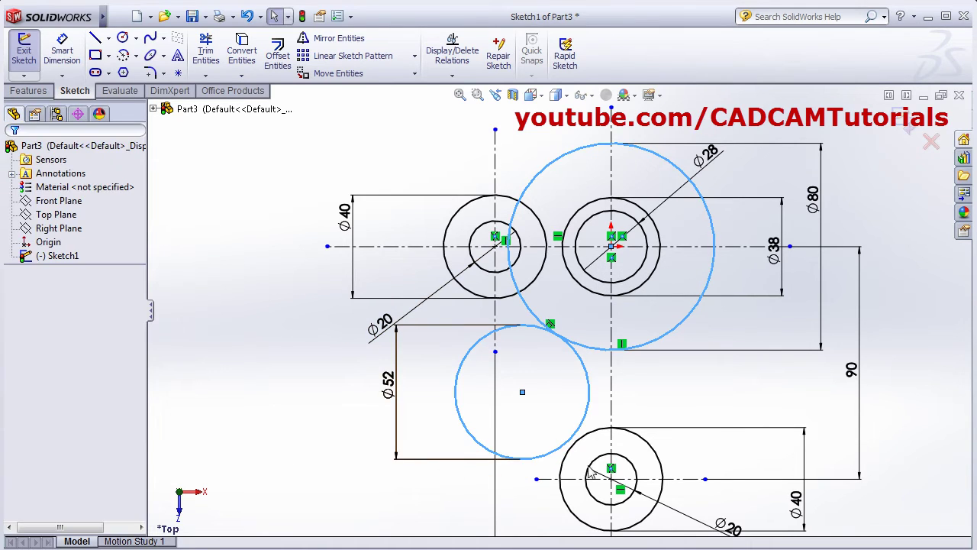
left_click(588, 417)
left_click(580, 449, "ctrl")
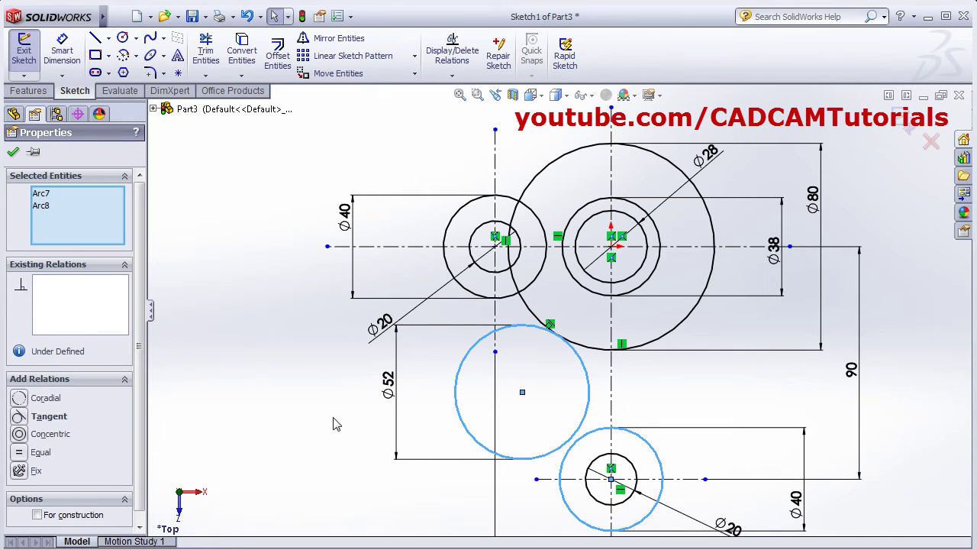
left_click(16, 416)
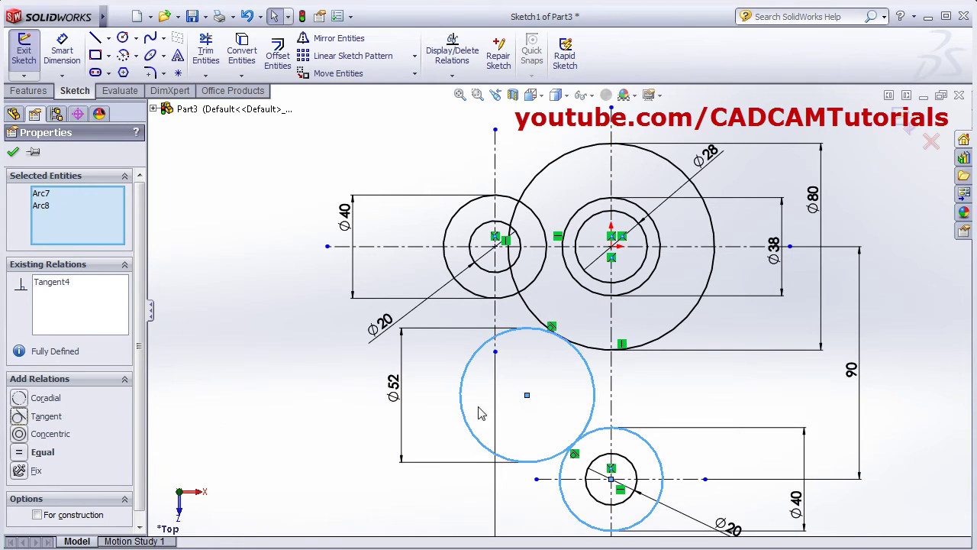
left_click(628, 405)
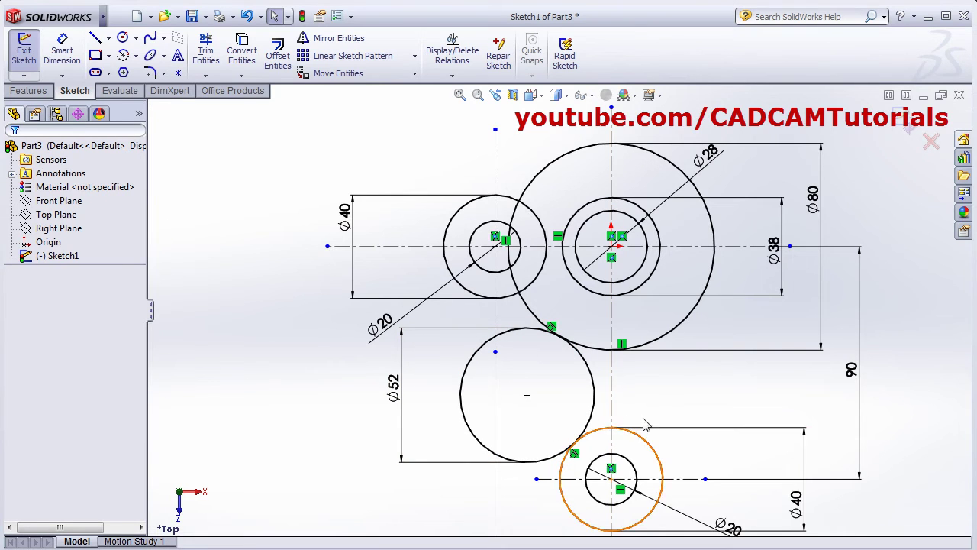
key("alt+Tab")
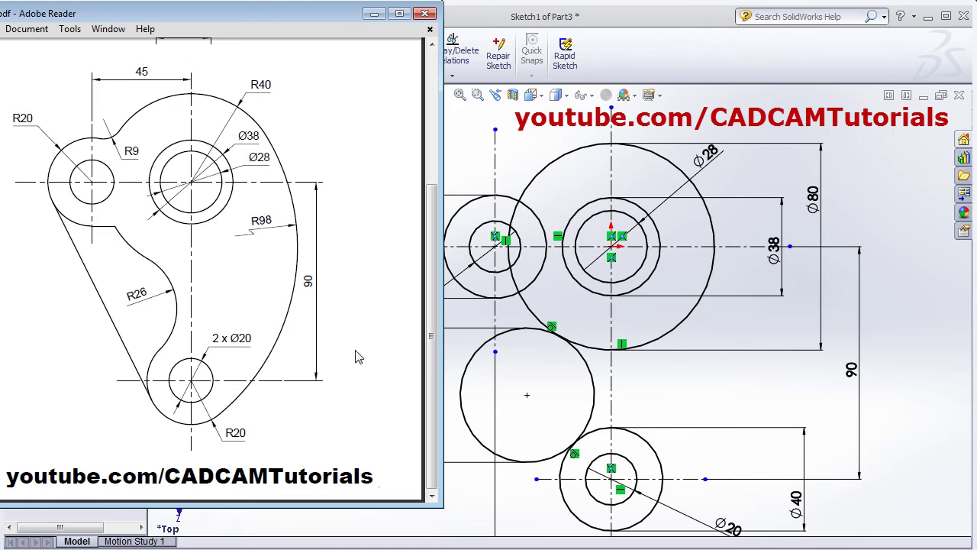
Step: Draw a new large circle and dimension its diameter as 98*2 (196)
left_click(751, 383)
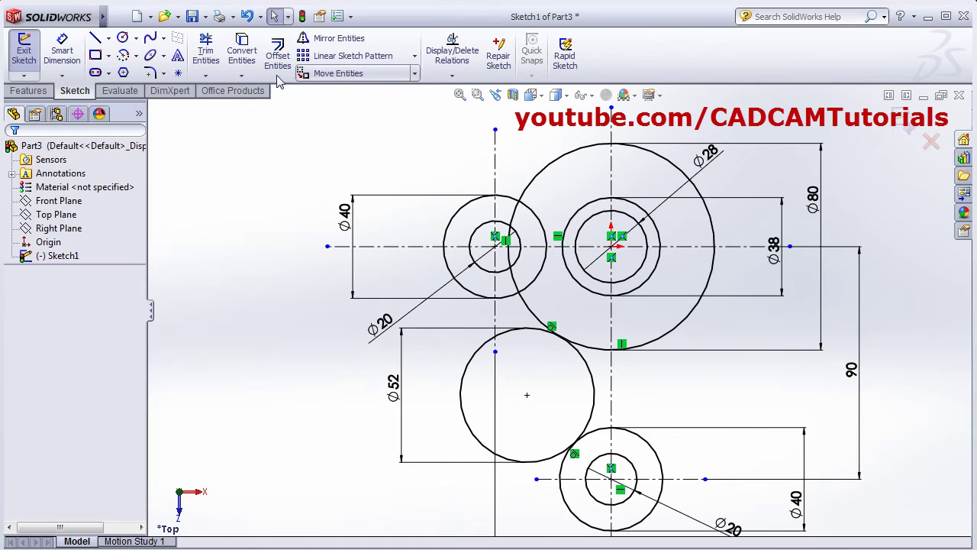
left_click(122, 38)
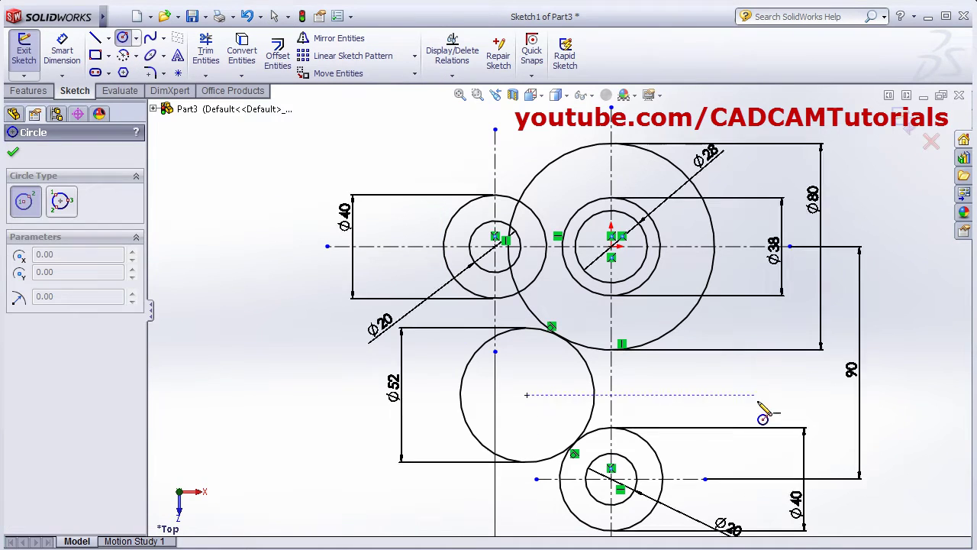
left_click(566, 382)
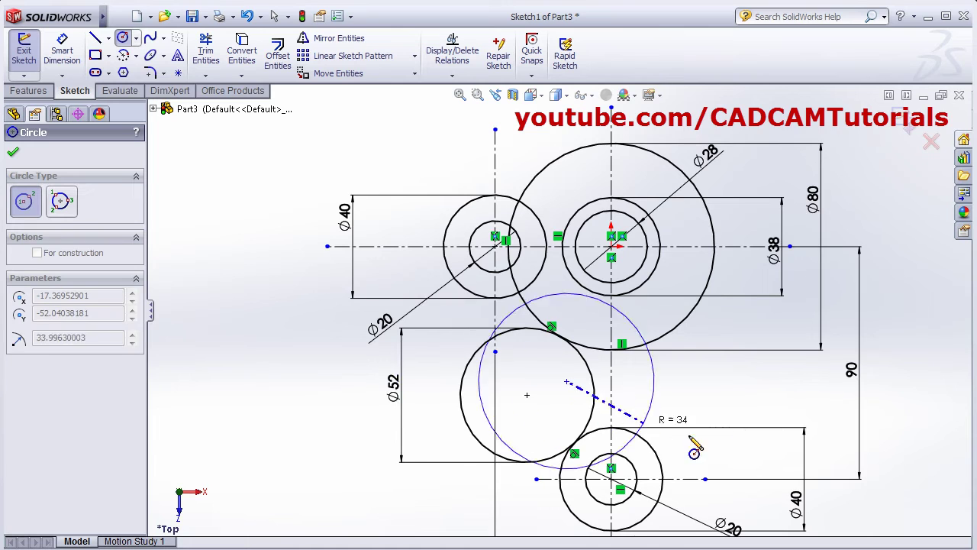
left_click(739, 415)
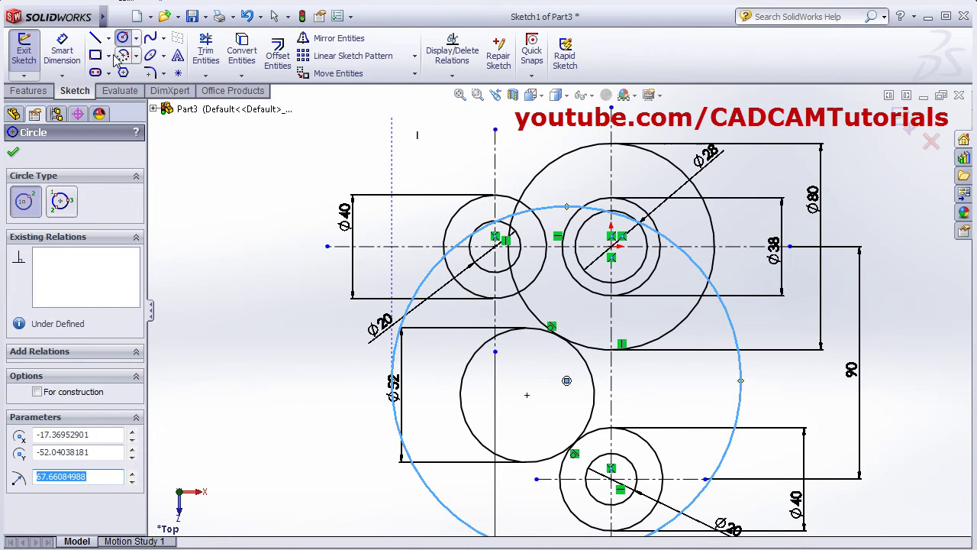
left_click(63, 49)
left_click(734, 323)
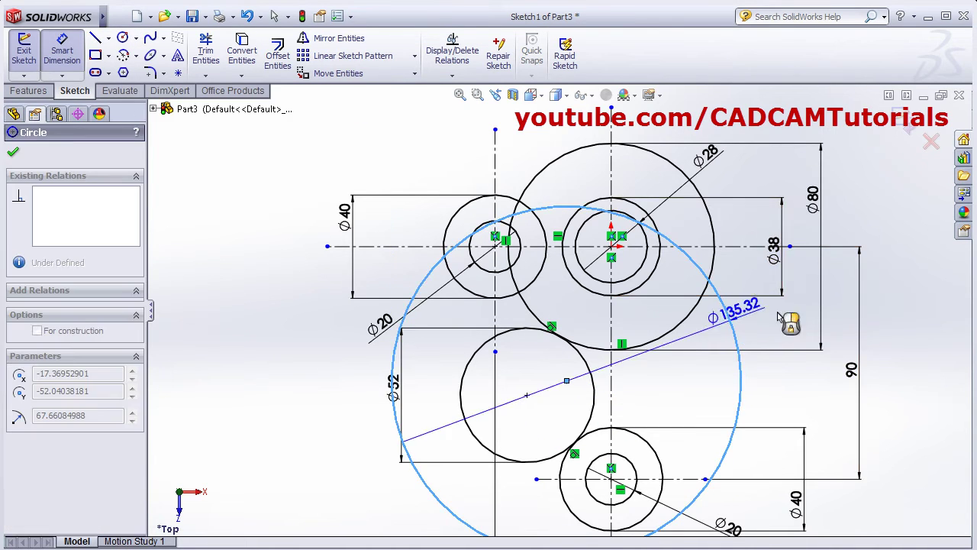
left_click(885, 301)
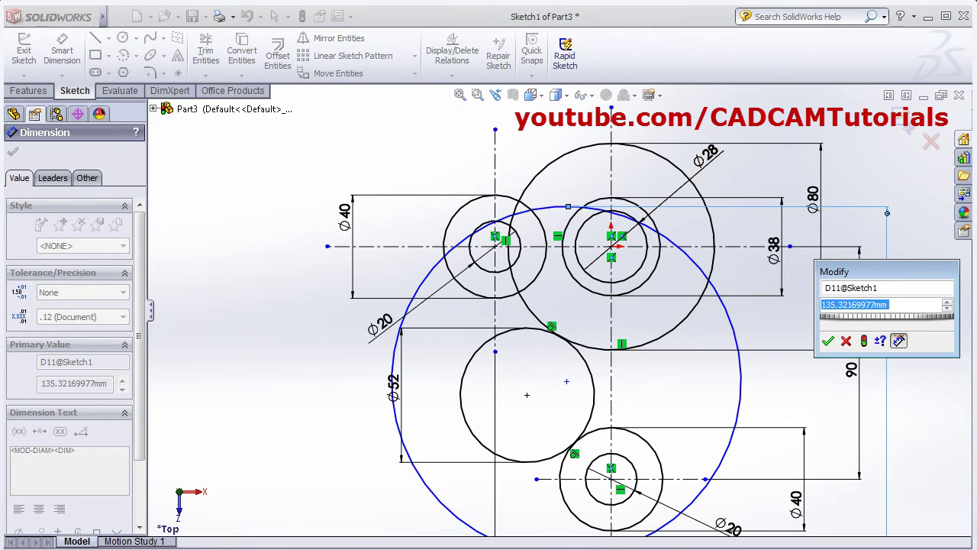
key("alt+Tab")
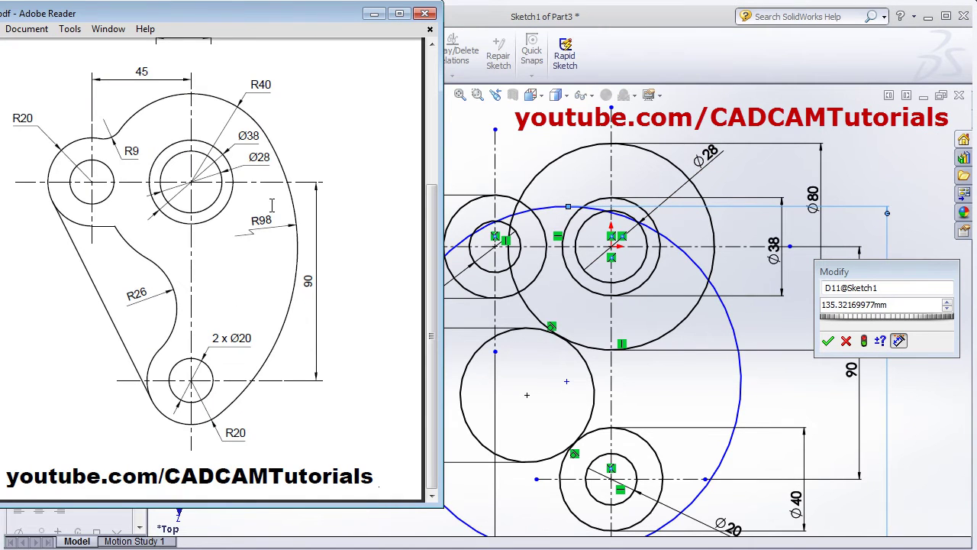
key("alt+Tab")
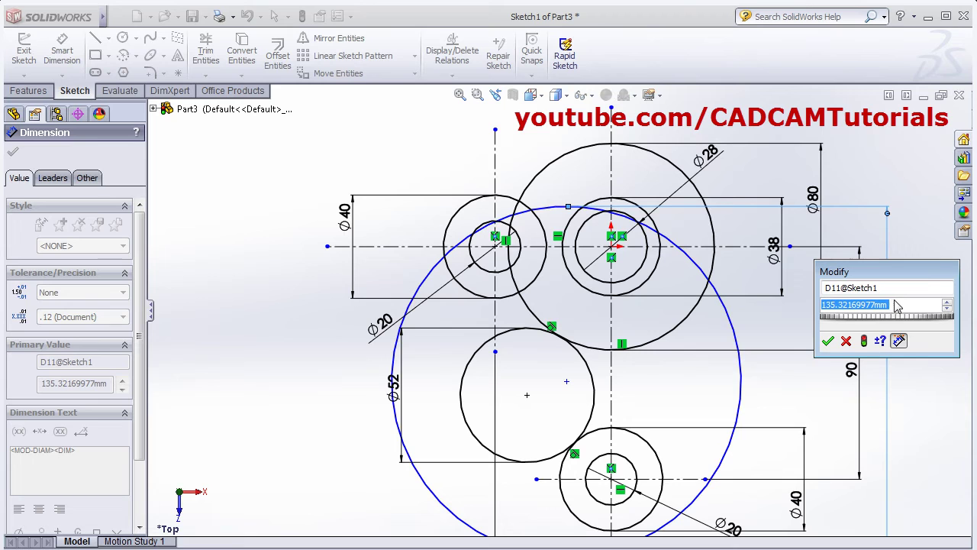
type("98")
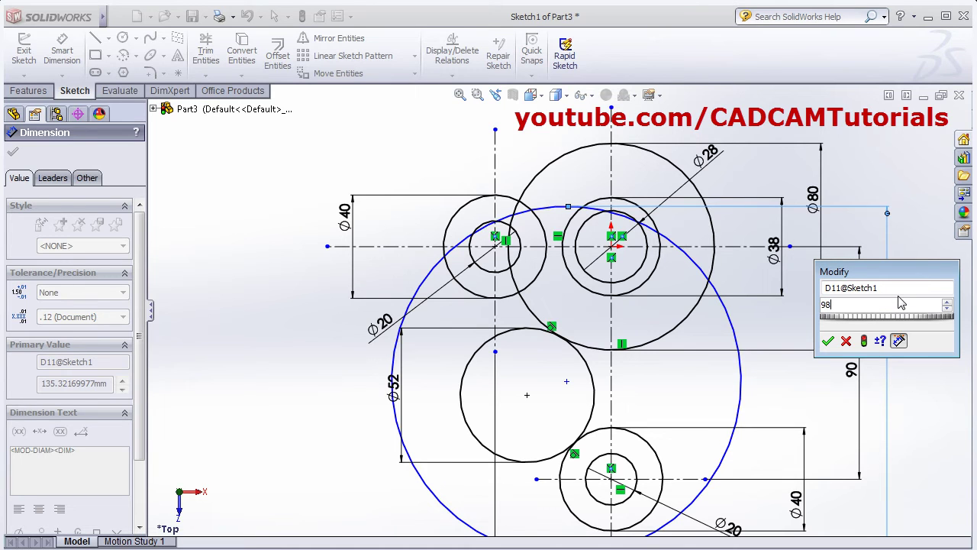
type("*2")
key("Return")
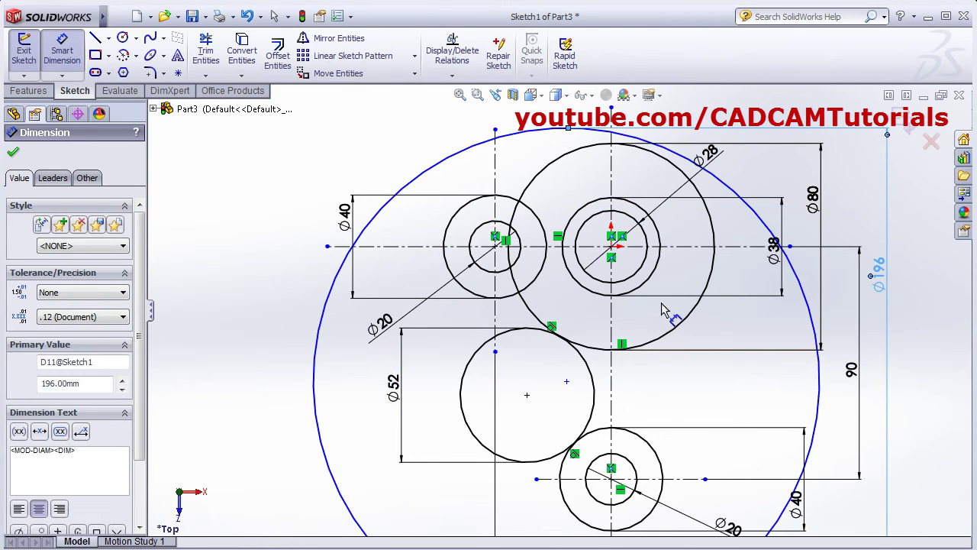
scroll(663, 309, "up", 2)
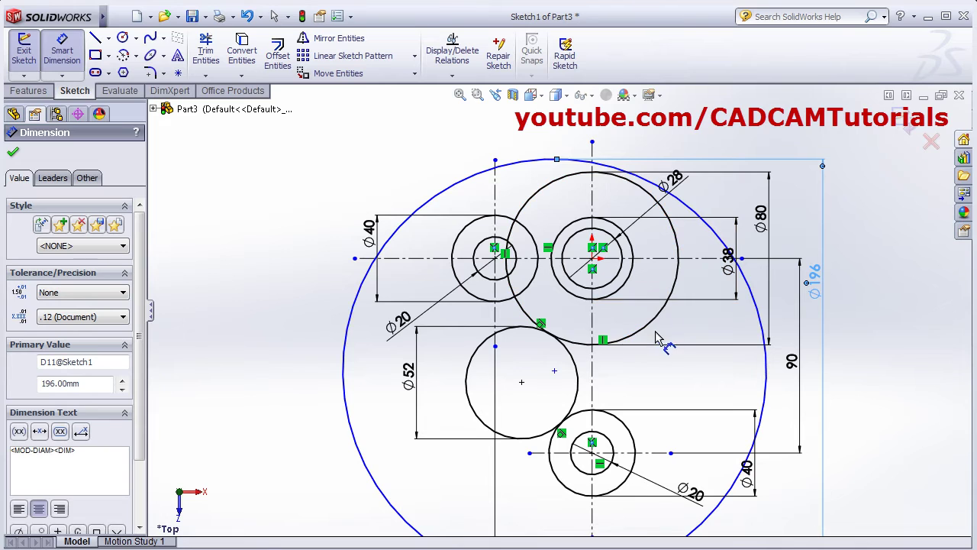
left_click(656, 339)
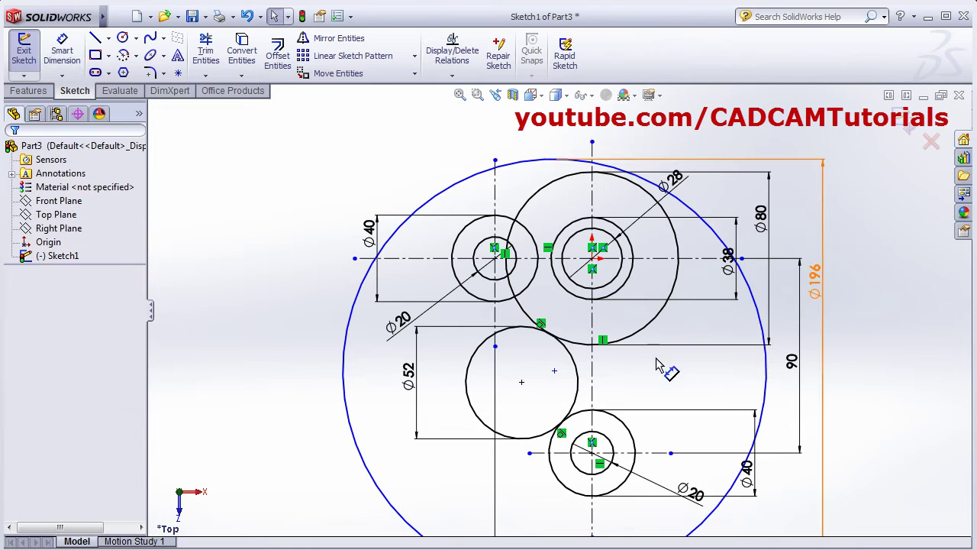
Step: Make the Ø196 circle tangent to the Ø80 circle and to the lower Ø40 circle
left_click(711, 519)
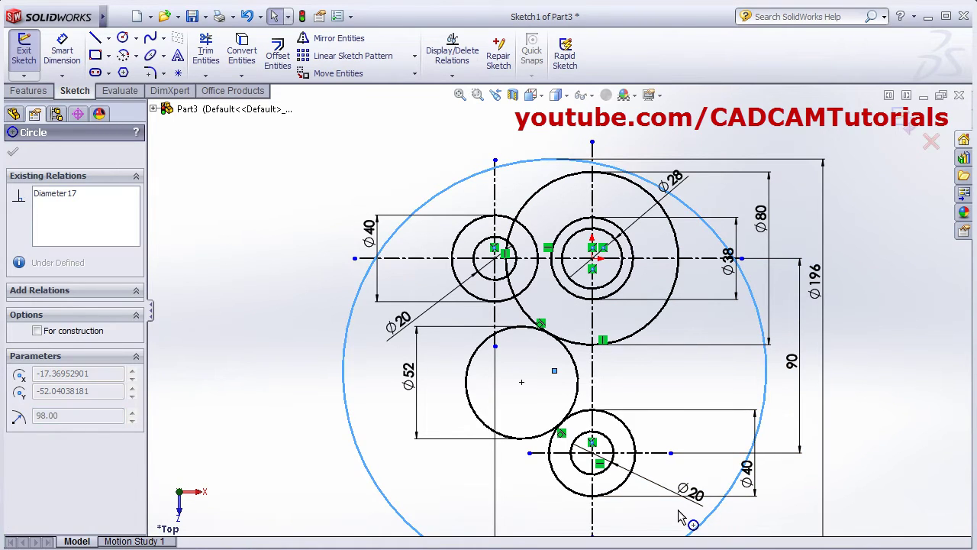
left_click(708, 314)
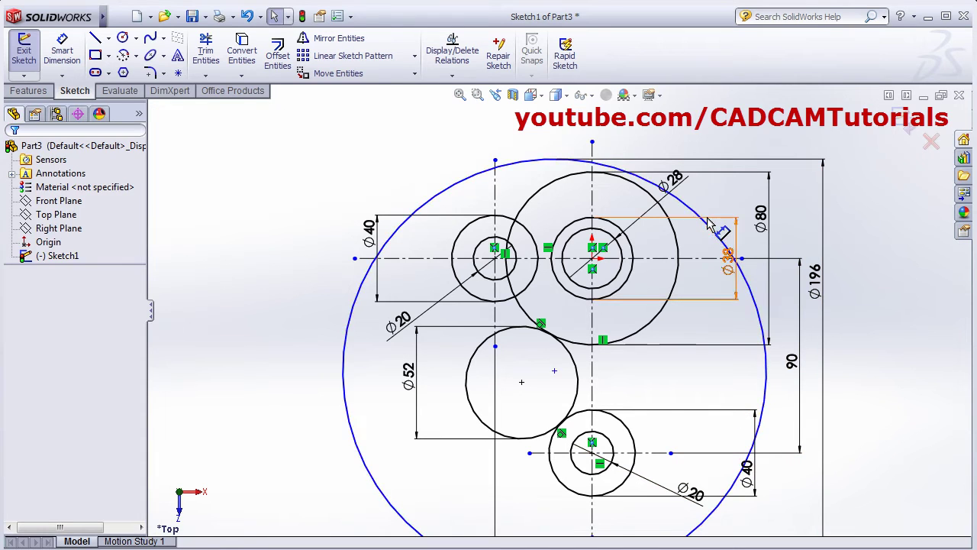
left_click(747, 259)
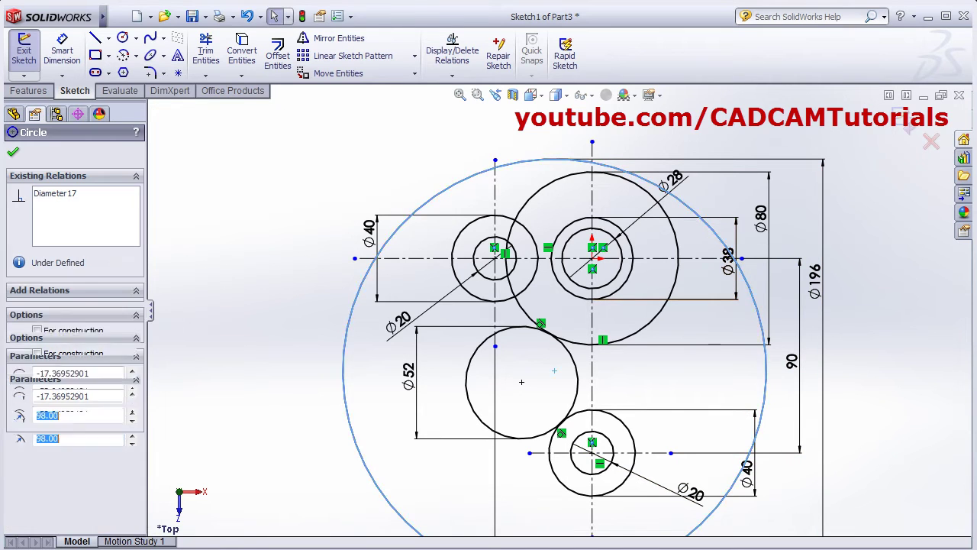
left_click(678, 249, "ctrl")
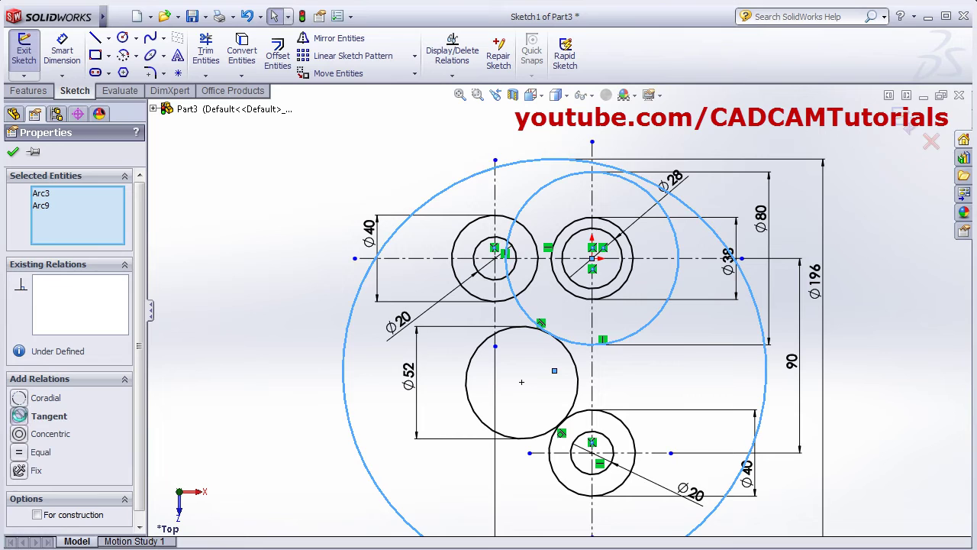
left_click(22, 416)
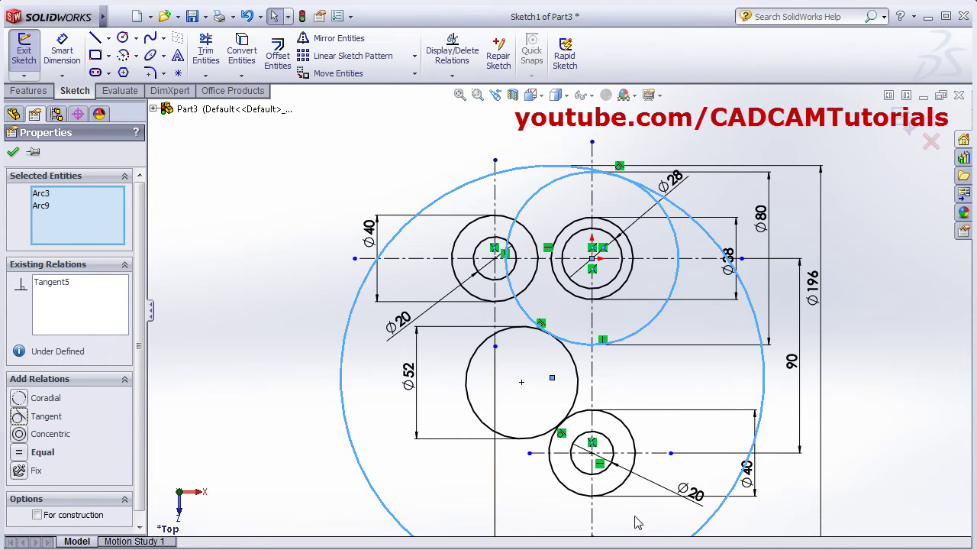
left_click(638, 522)
left_click(708, 522)
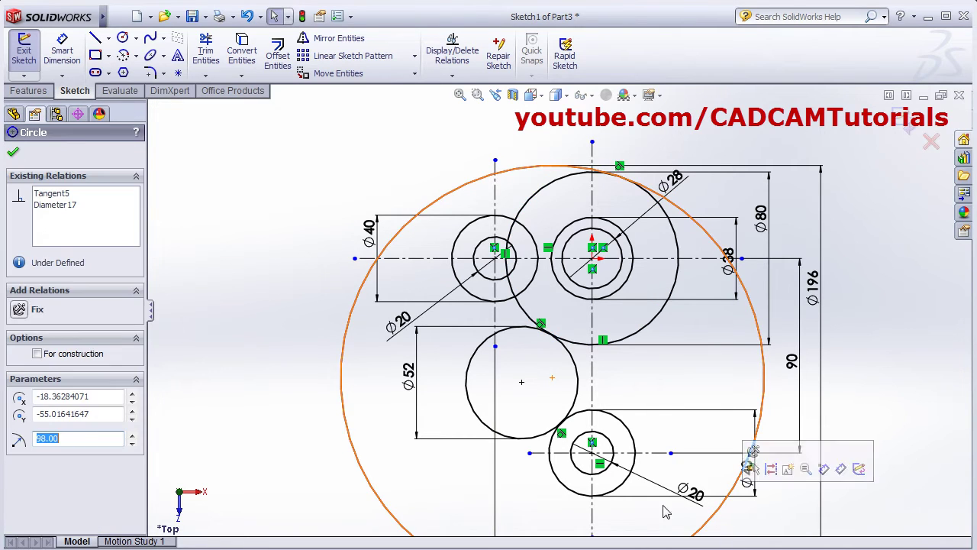
left_click(624, 491, "ctrl")
left_click(22, 416)
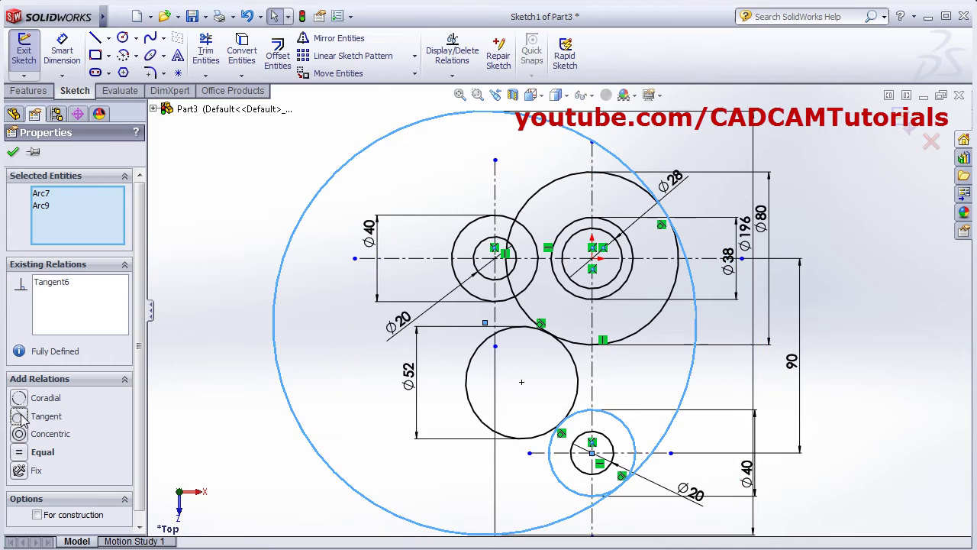
left_click(631, 357)
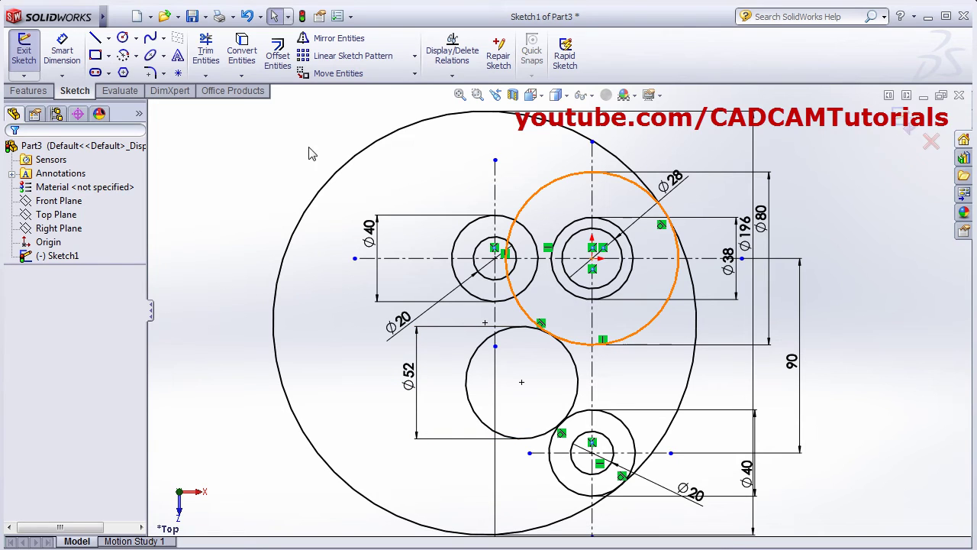
Step: Power-trim the big circle's left arc, the arc between the holes, and stubs inside the left hole
left_click(213, 60)
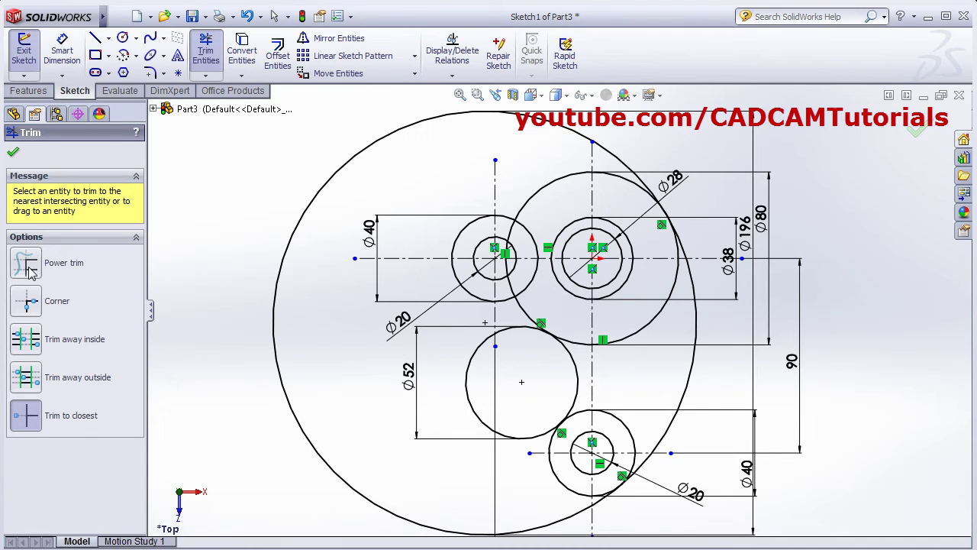
left_click(26, 264)
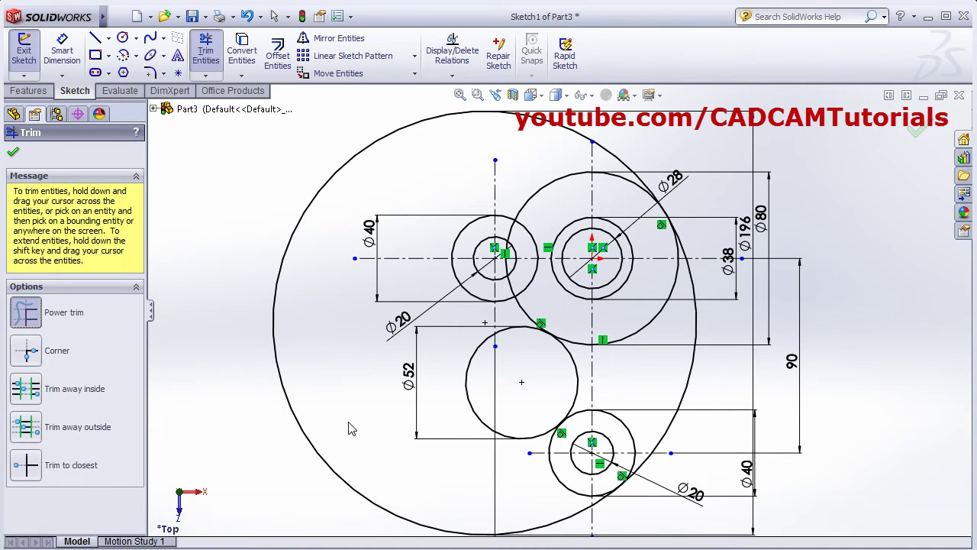
mouse_move(319, 504)
left_mouse_down()
mouse_move(381, 472)
mouse_move(481, 401)
mouse_move(458, 413)
left_mouse_up()
scroll(529, 353, "down", 5)
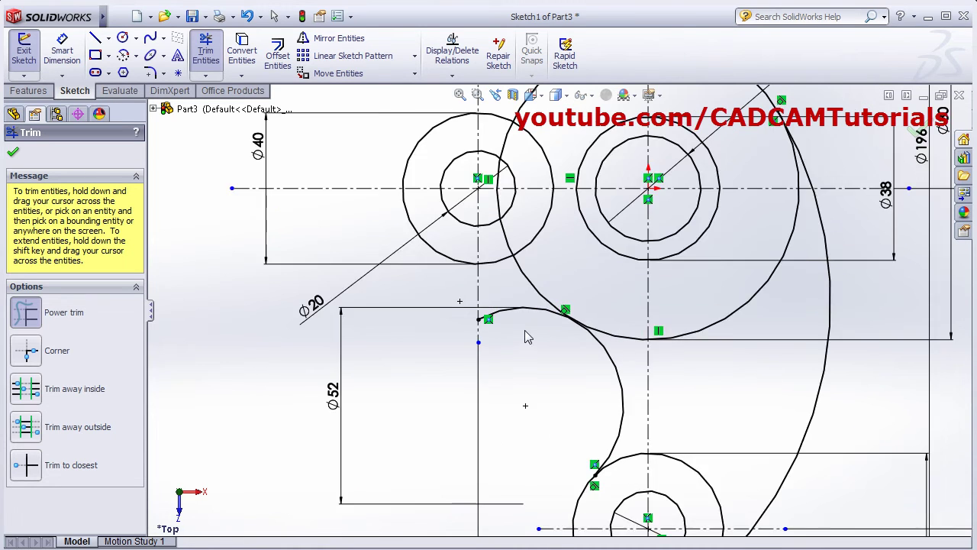
left_click_drag(525, 327, 496, 299)
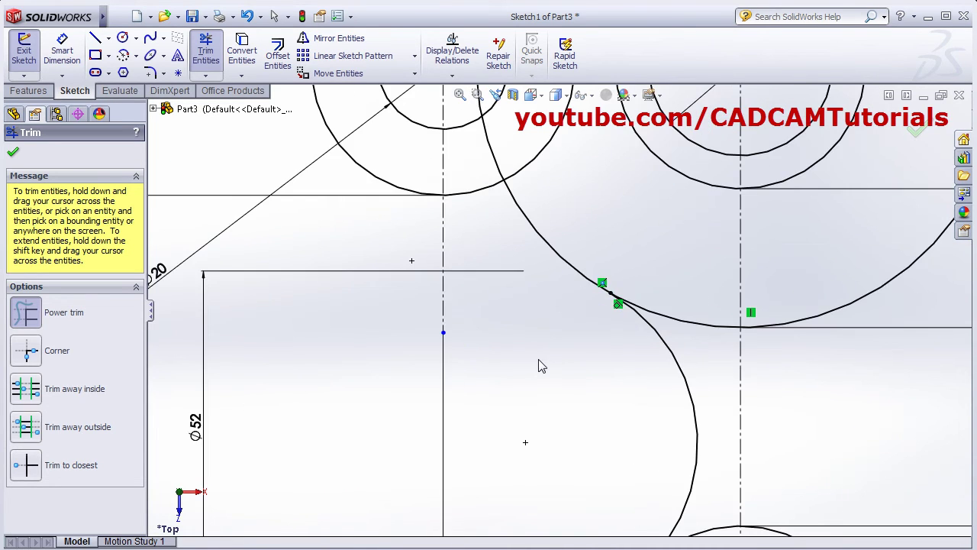
key("f")
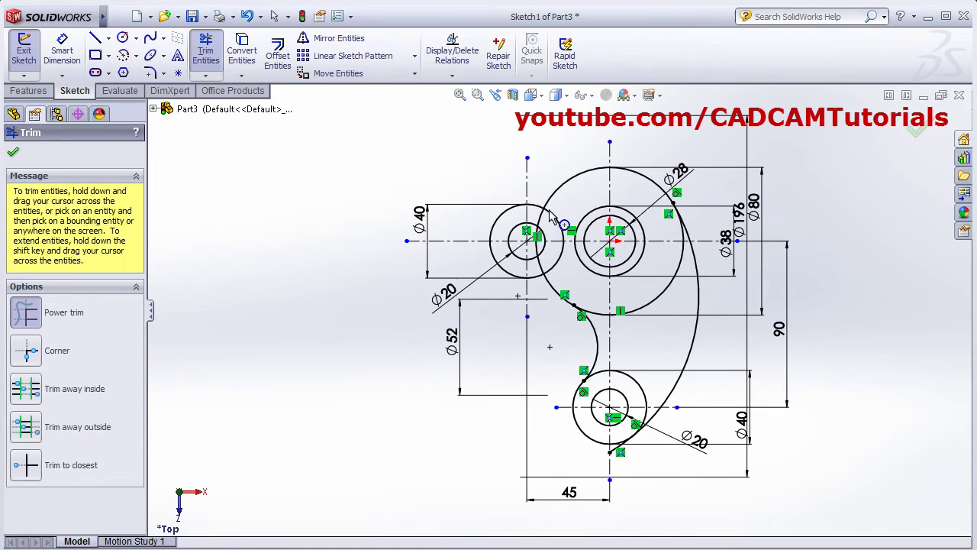
scroll(552, 217, "down", 6)
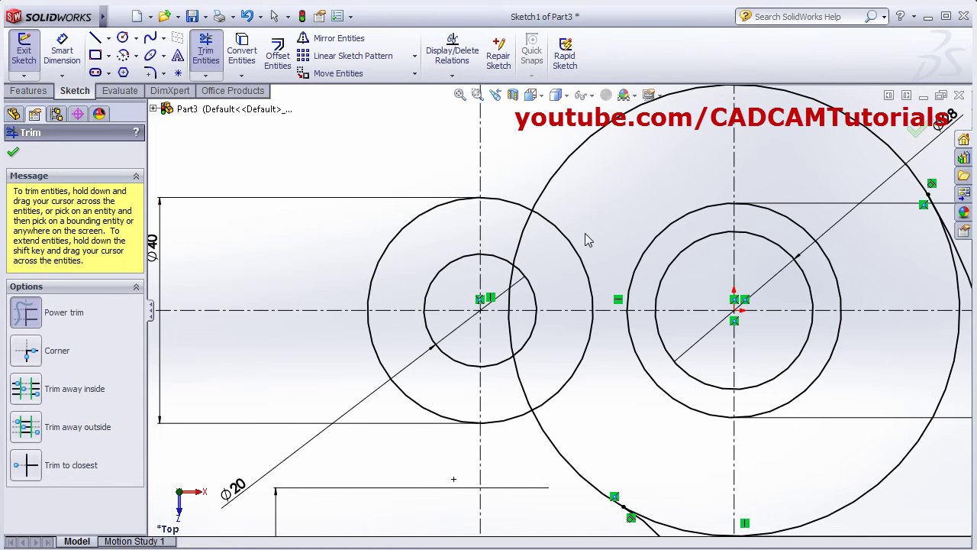
mouse_move(585, 235)
left_mouse_down()
mouse_move(571, 246)
mouse_move(519, 241)
left_mouse_up()
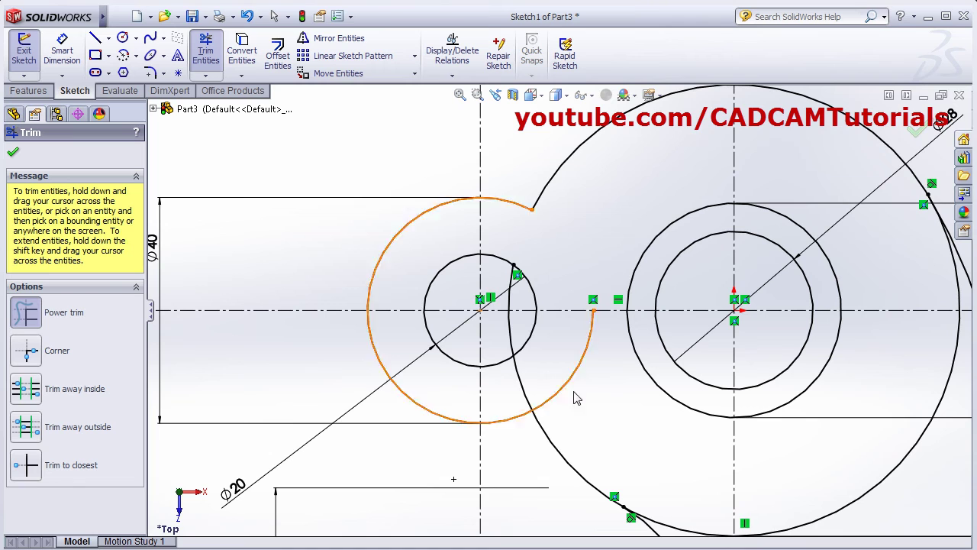
mouse_move(581, 391)
left_mouse_down()
mouse_move(521, 392)
mouse_move(523, 381)
left_mouse_up()
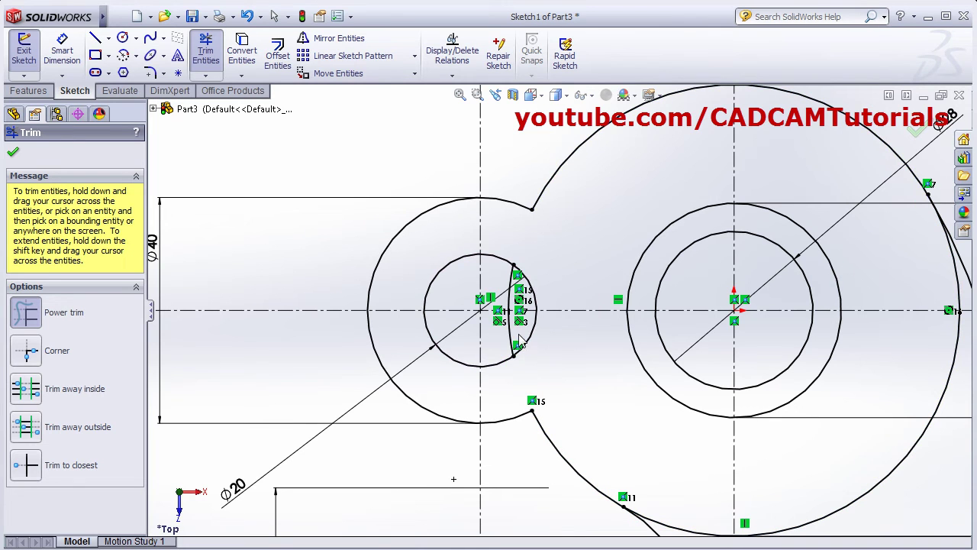
left_click_drag(520, 345, 506, 339)
scroll(519, 308, "up", 3)
scroll(518, 302, "down", 5)
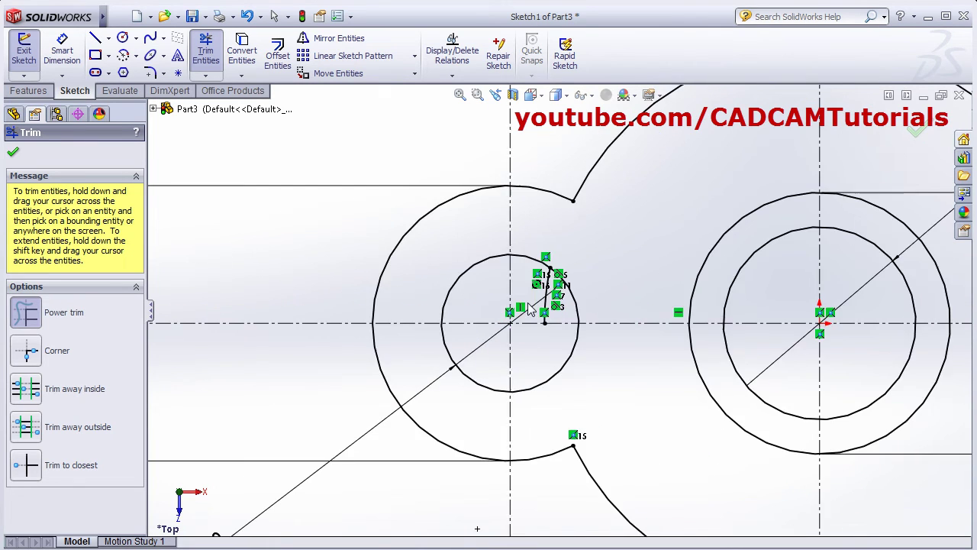
left_click_drag(561, 316, 550, 316)
scroll(558, 325, "up", 6)
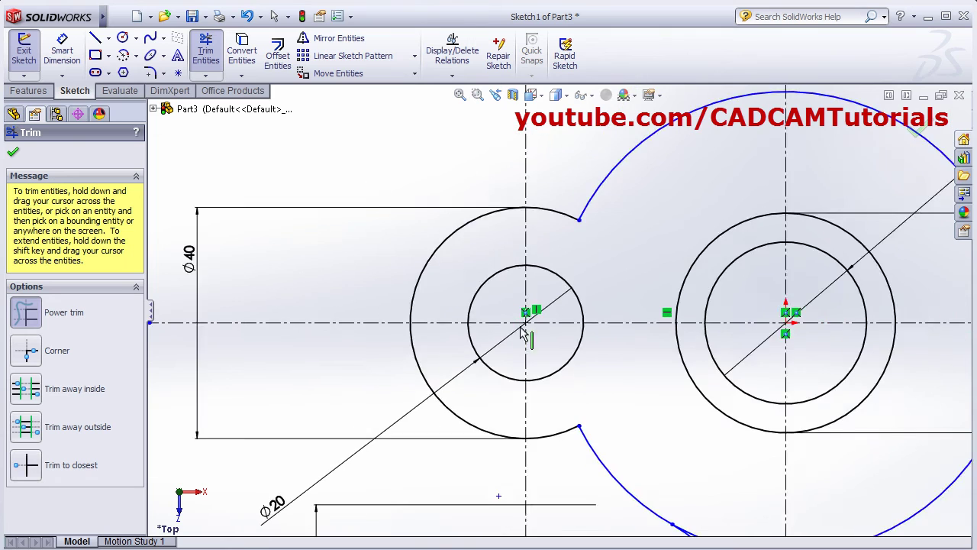
Step: Trim the outer arc's right segment, the lower Ø40 circle's upper arcs, and remaining short stubs
left_click_drag(687, 361, 686, 383)
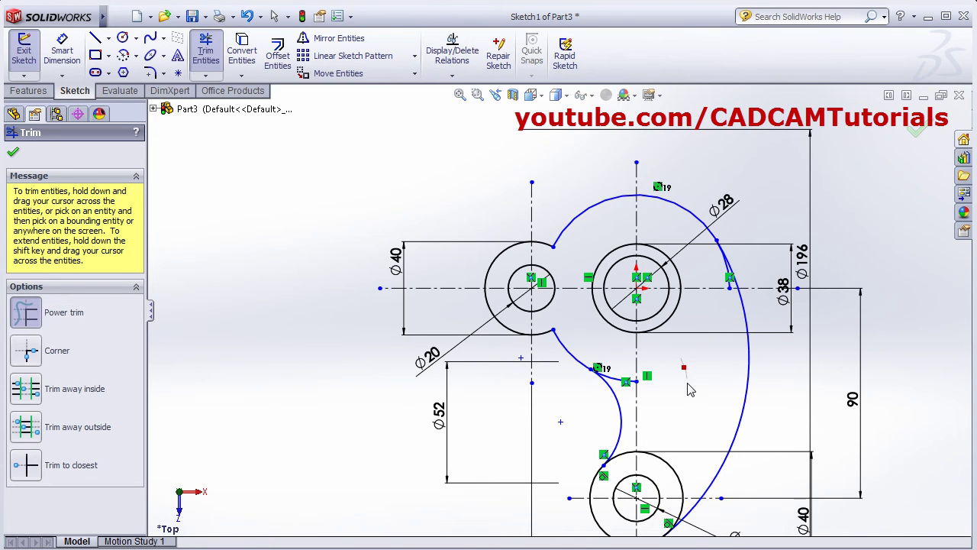
left_click_drag(624, 374, 627, 397)
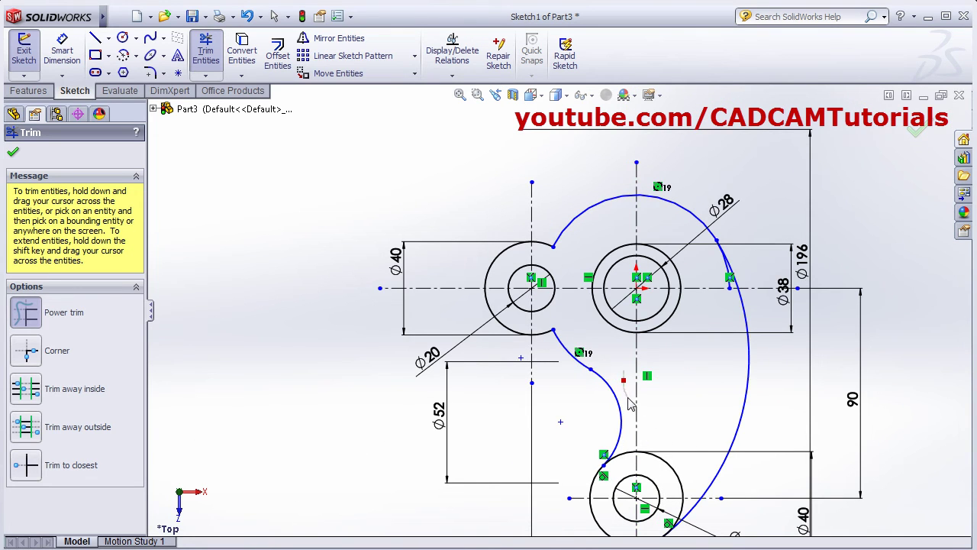
mouse_move(632, 461)
left_mouse_down()
mouse_move(635, 475)
mouse_move(668, 478)
left_mouse_up()
left_click_drag(668, 478, 681, 508)
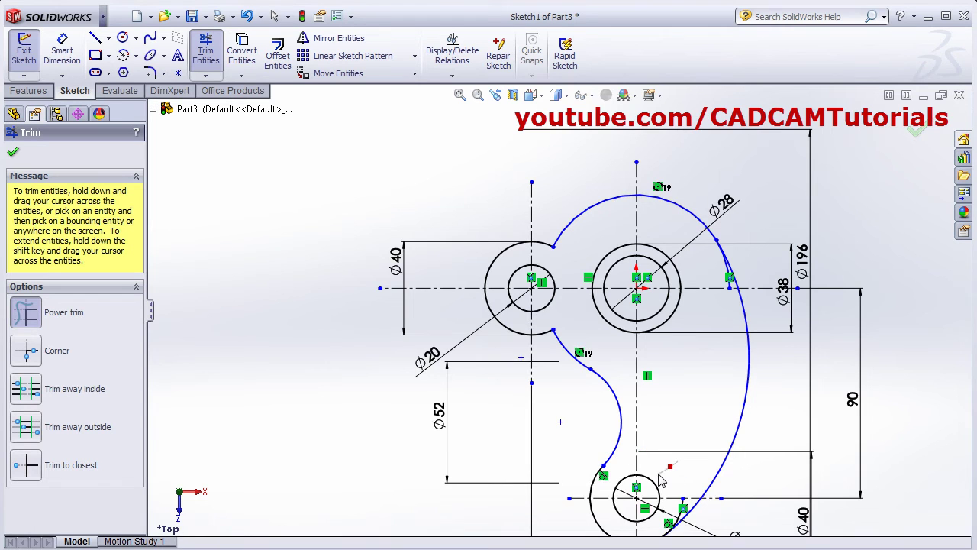
scroll(675, 525, "down", 3)
scroll(676, 526, "down", 2)
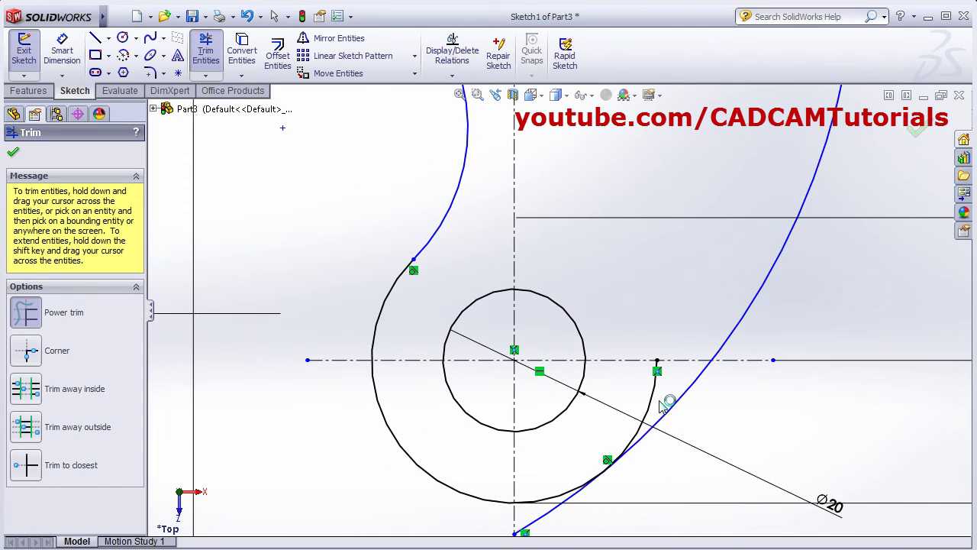
left_click_drag(665, 399, 648, 407)
left_click_drag(563, 519, 535, 516)
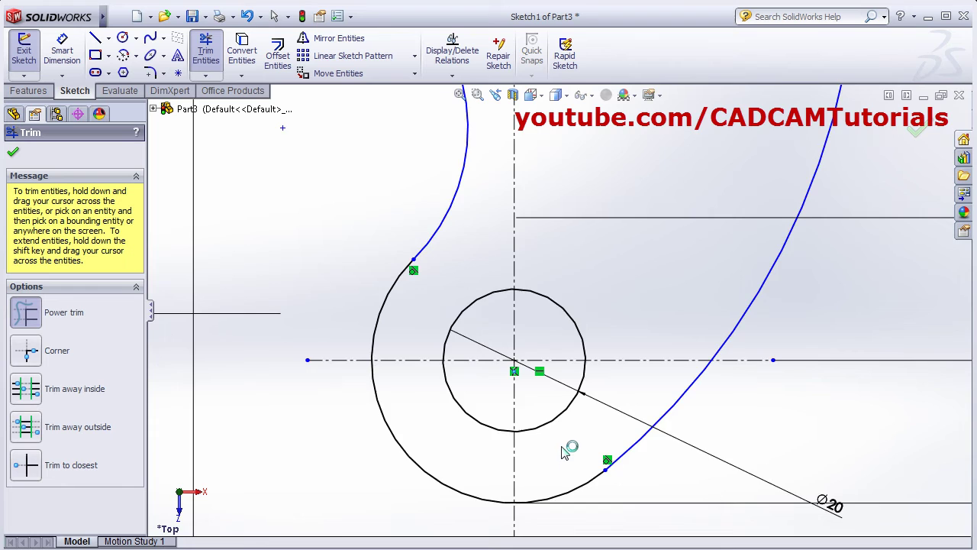
scroll(567, 419, "up", 4)
scroll(594, 194, "down", 6)
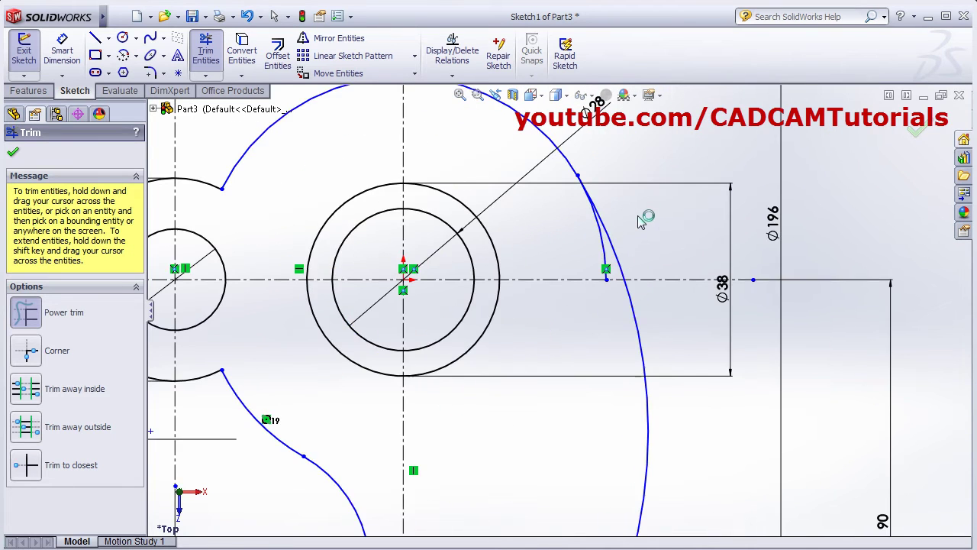
left_click_drag(598, 279, 583, 279)
scroll(583, 279, "up", 5)
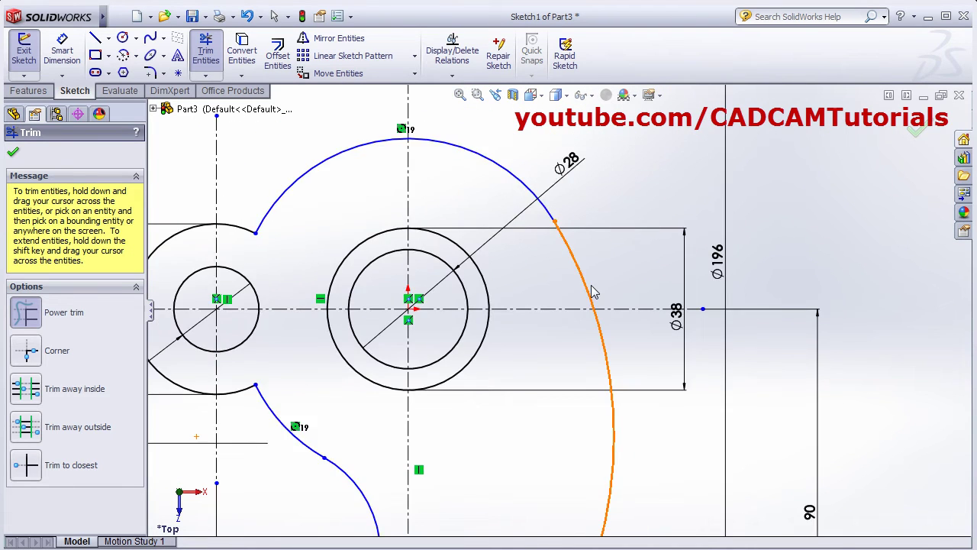
Step: Fit the trimmed outline in view and compare it against the reference drawing
left_click(460, 95)
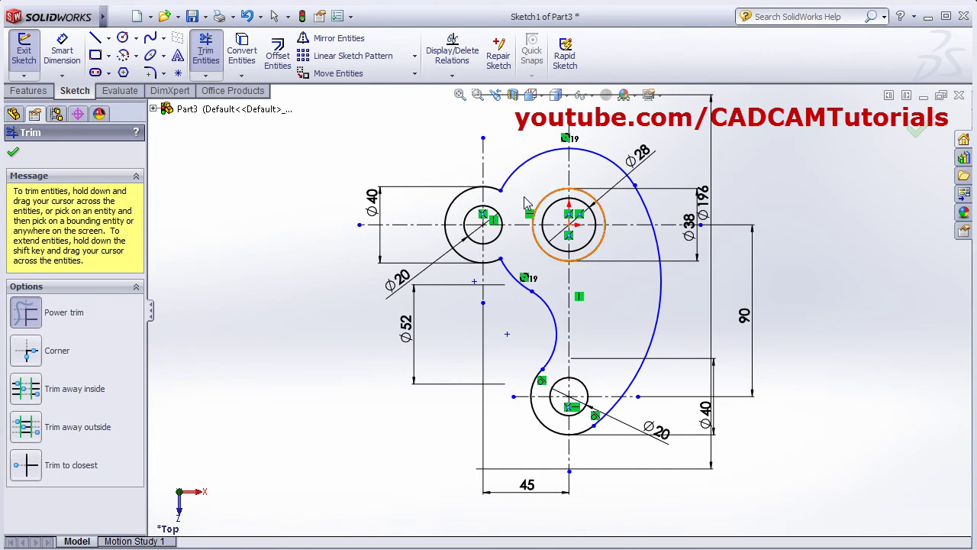
scroll(524, 203, "down", 3)
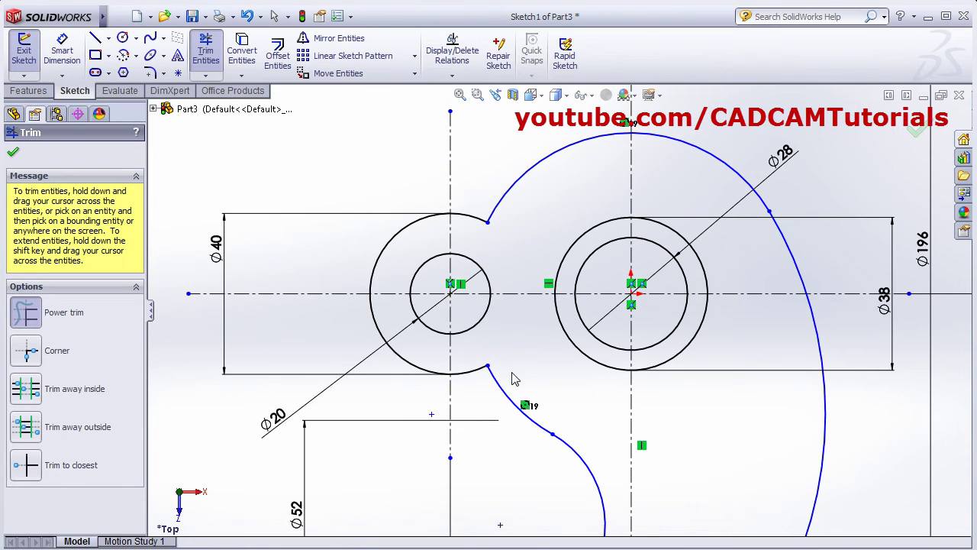
key("alt+Tab")
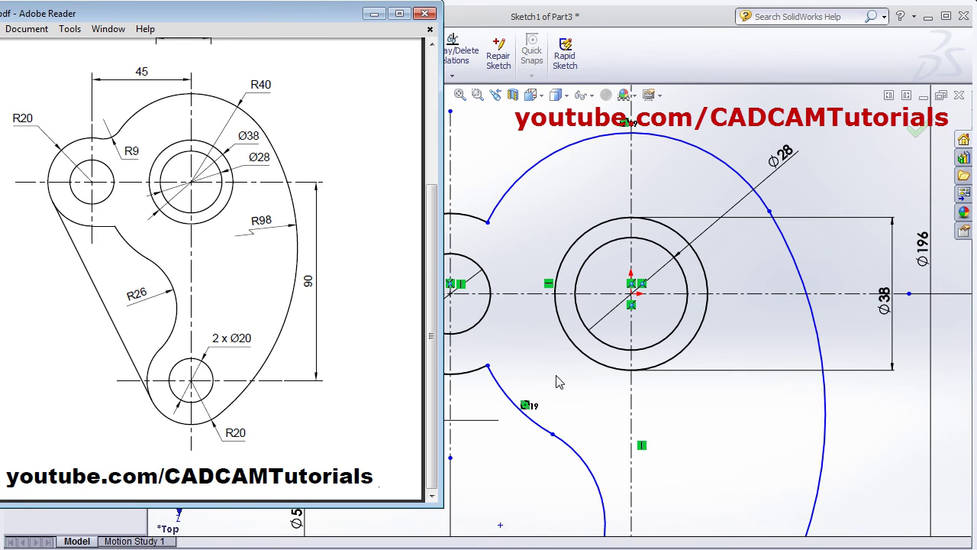
key("alt+Tab")
left_click(95, 38)
Step: Draw a horizontal line from the left circle's bottom to the end of the R26 arc
scroll(522, 388, "down", 1)
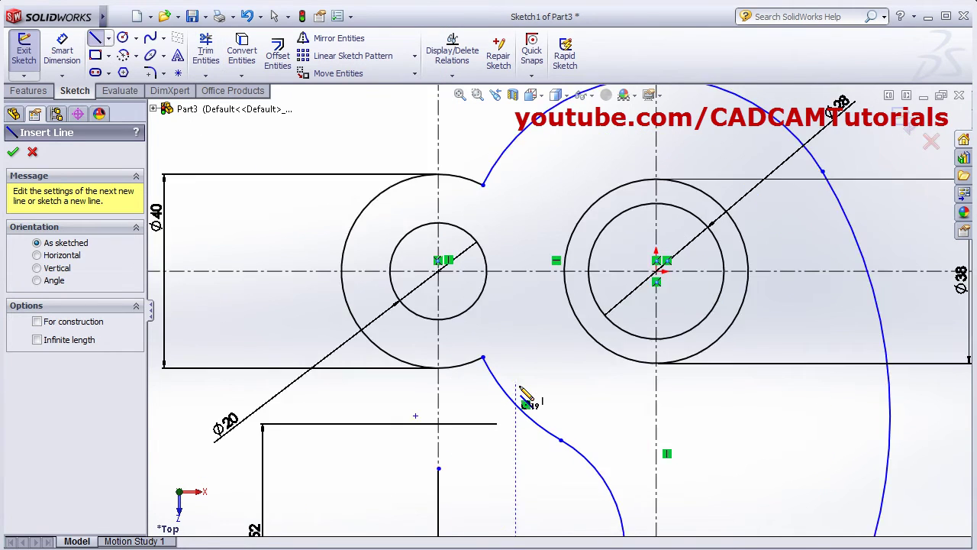
scroll(504, 398, "down", 3)
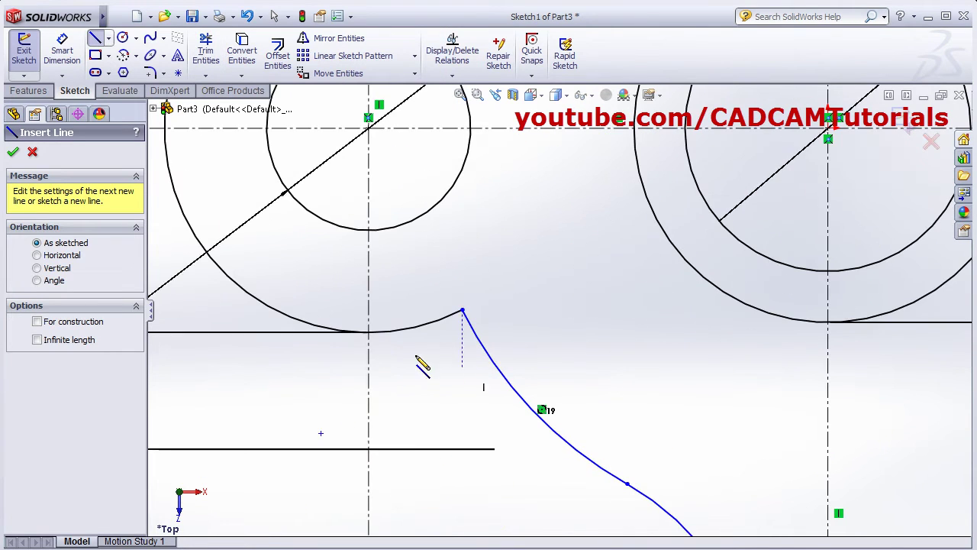
left_click(369, 334)
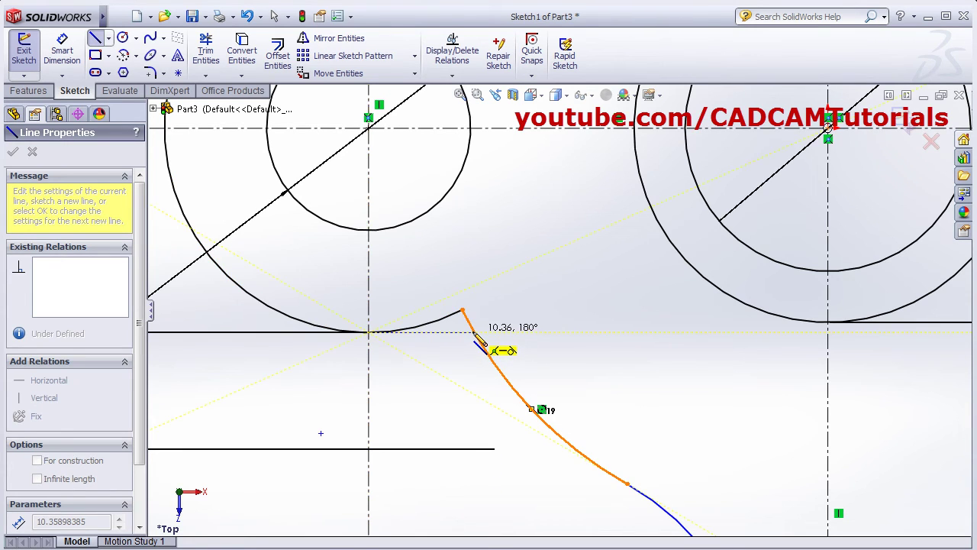
left_click(475, 333)
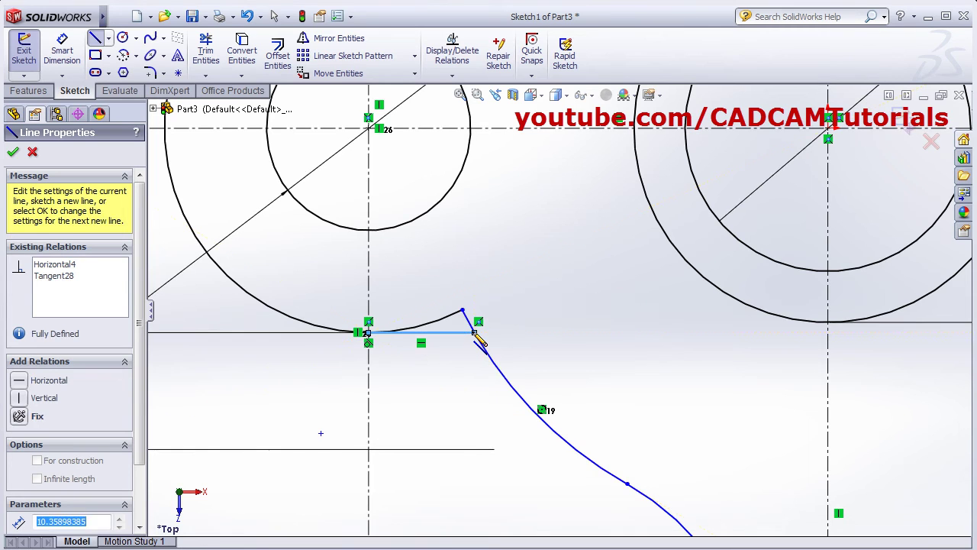
key("Escape")
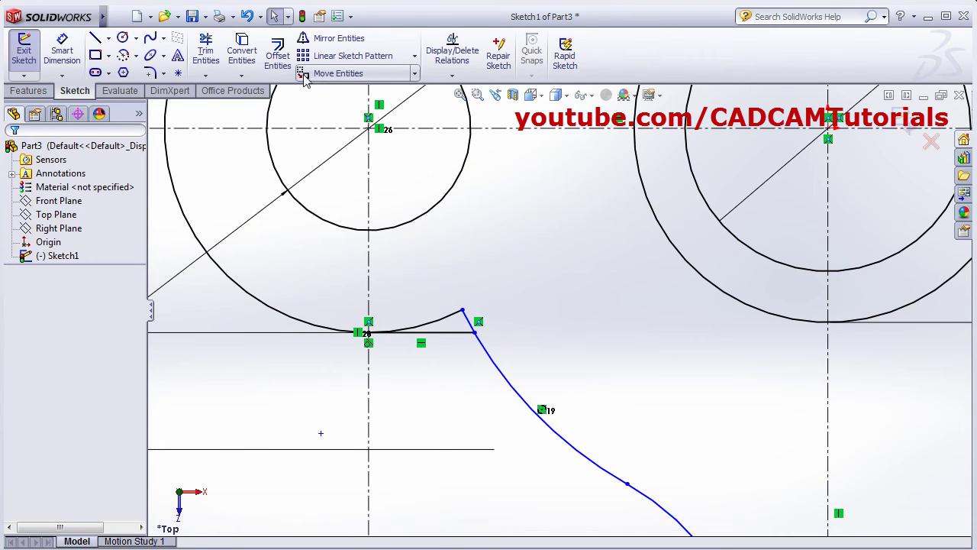
Step: Trim away the leftover arc piece between the left circle and the new line
left_click(205, 52)
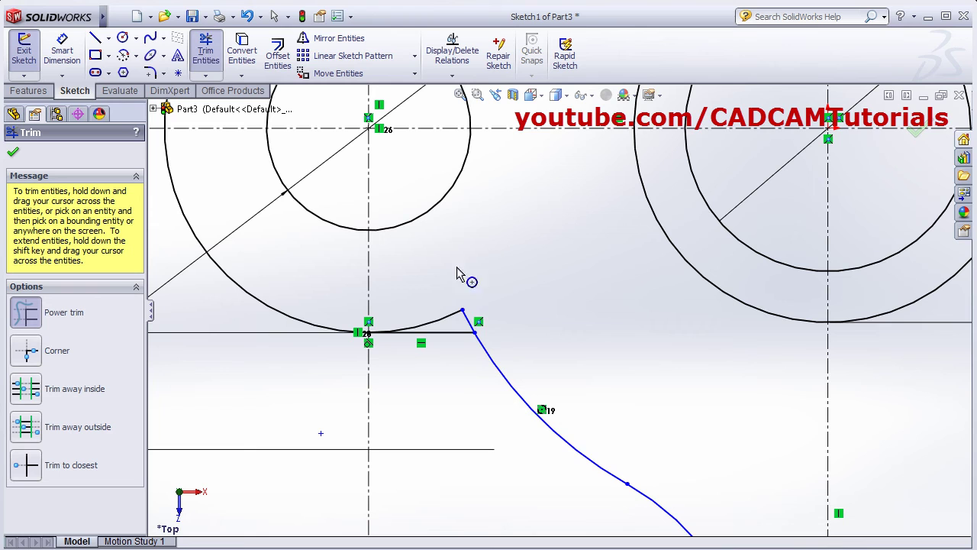
left_click_drag(458, 314, 469, 309)
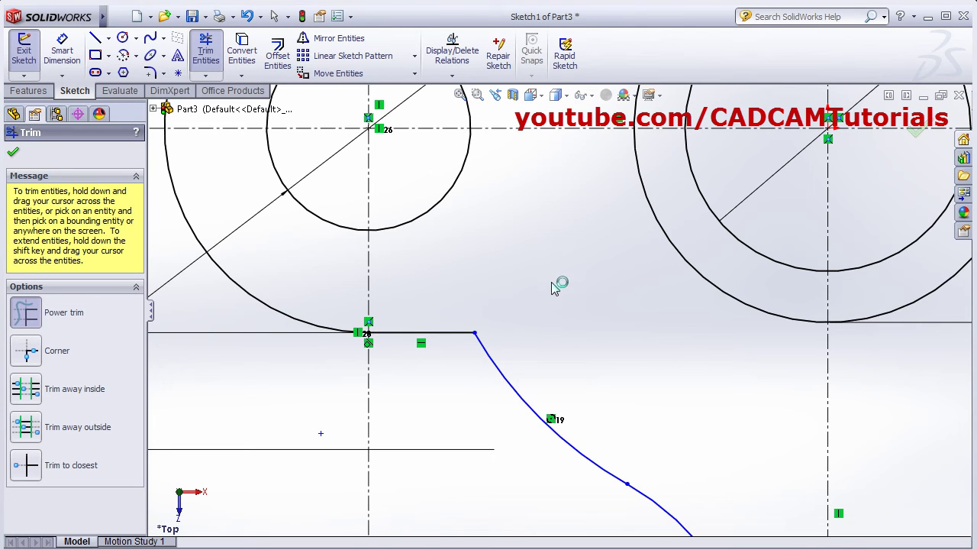
key("Escape")
scroll(497, 305, "down", 2)
scroll(370, 357, "up", 4)
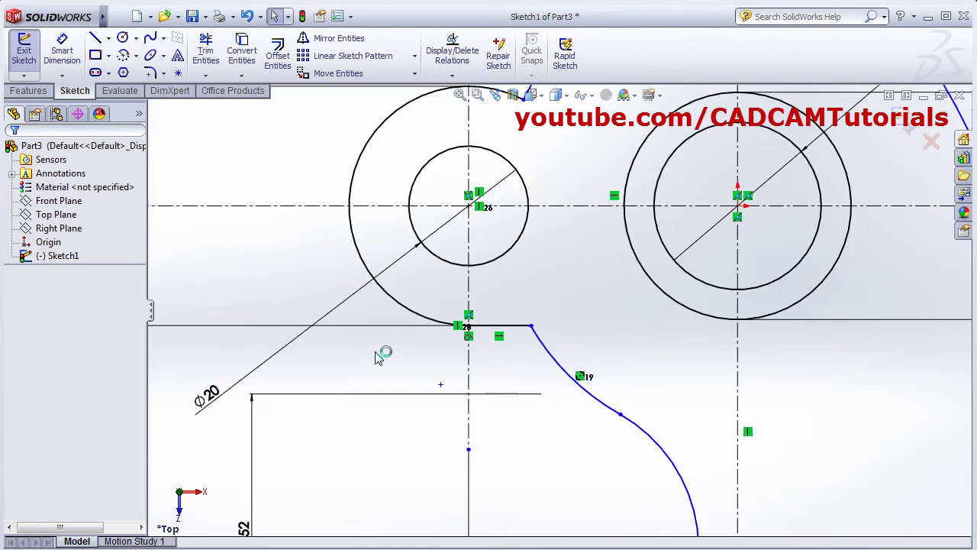
scroll(375, 357, "up", 3)
scroll(534, 244, "down", 3)
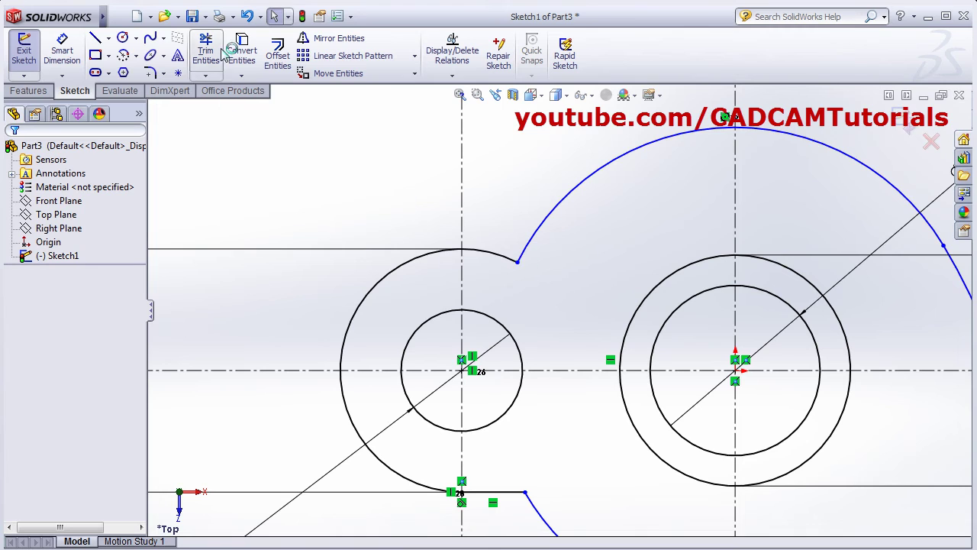
Step: Round the corner between the left outer circle and the large arc with an R9 fillet
left_click(150, 73)
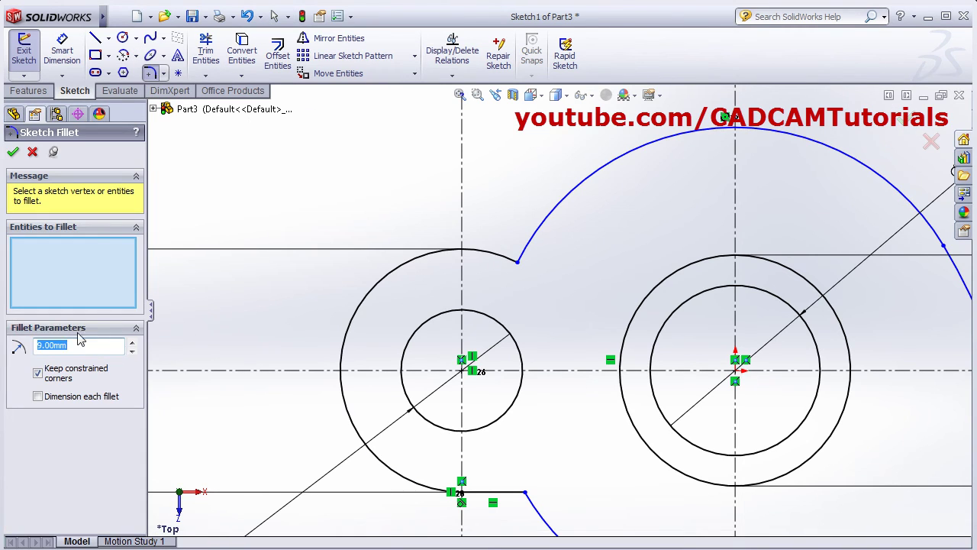
type("9")
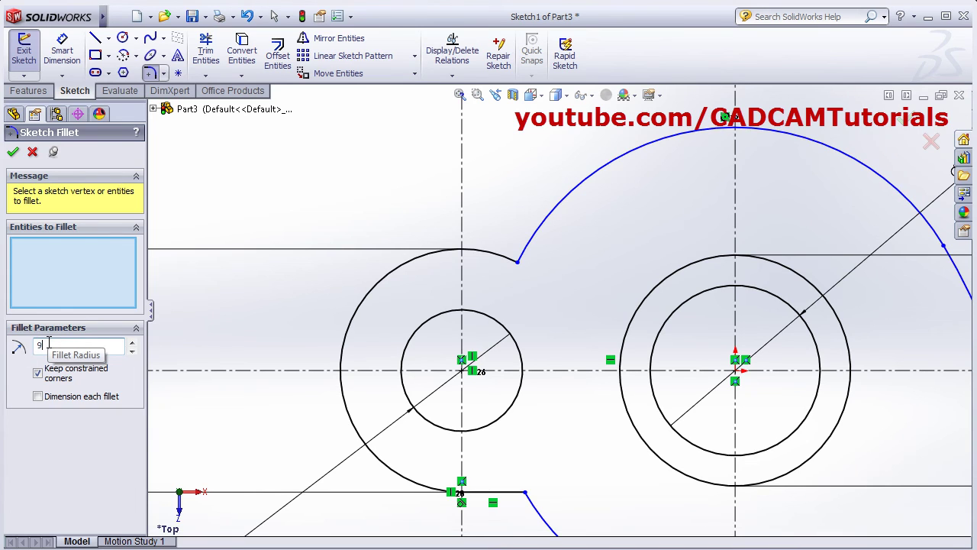
left_click(503, 256)
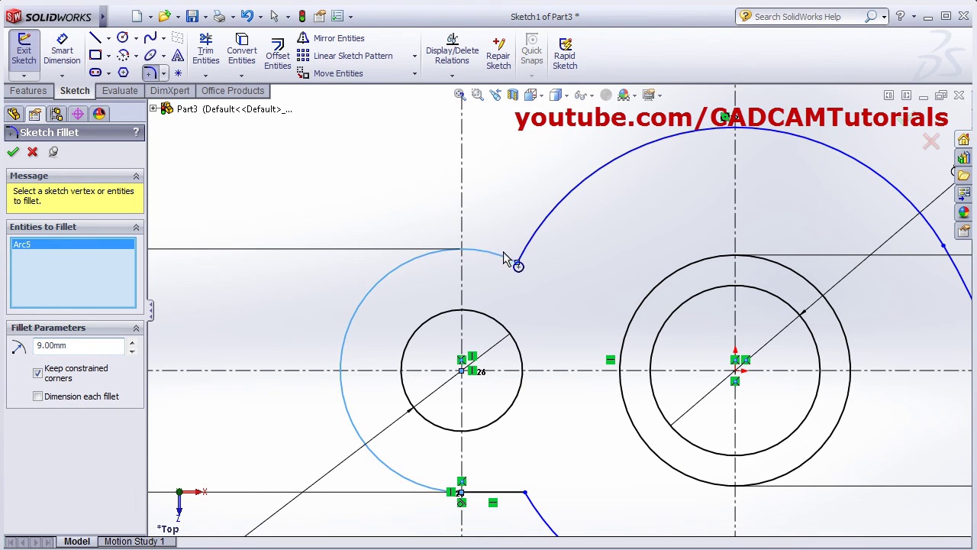
left_click(543, 226)
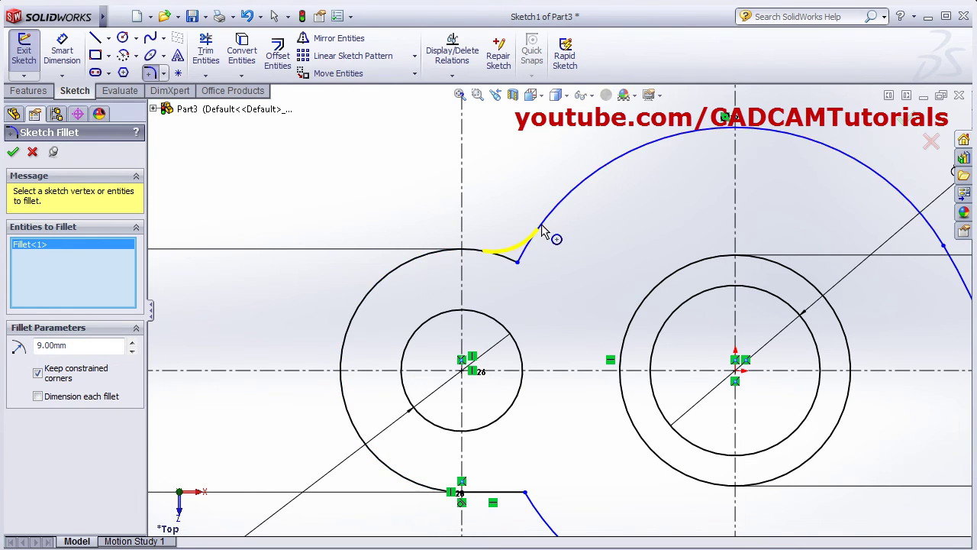
left_click(14, 154)
scroll(543, 270, "down", 3)
scroll(471, 224, "up", 4)
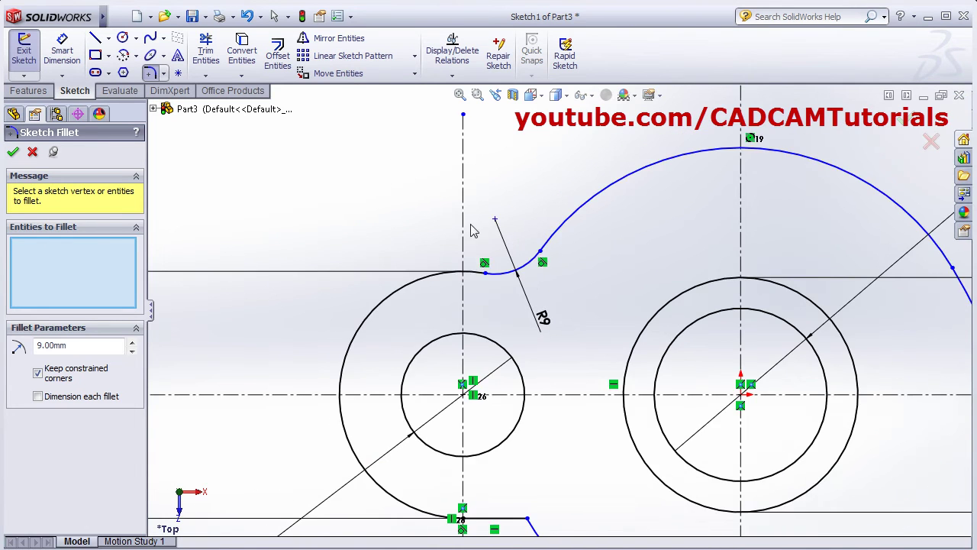
left_click(459, 94)
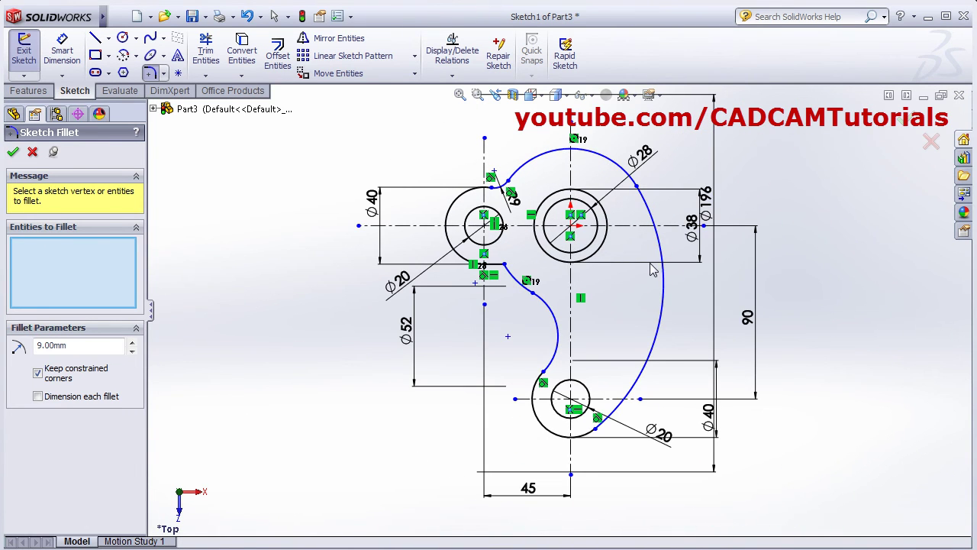
key("Escape")
scroll(594, 305, "down", 1)
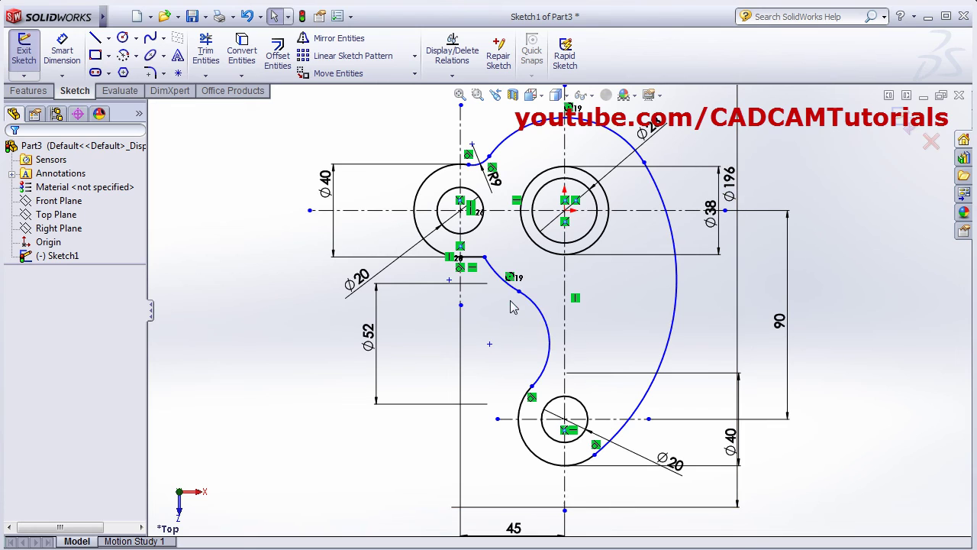
Step: Check the reference drawing for the plate's remaining left edge
left_click(54, 229)
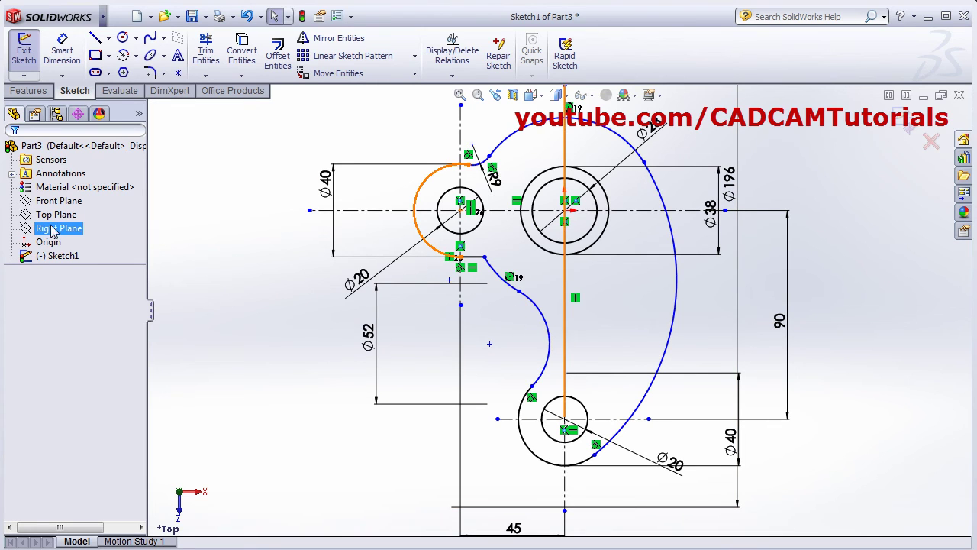
key("alt+Tab")
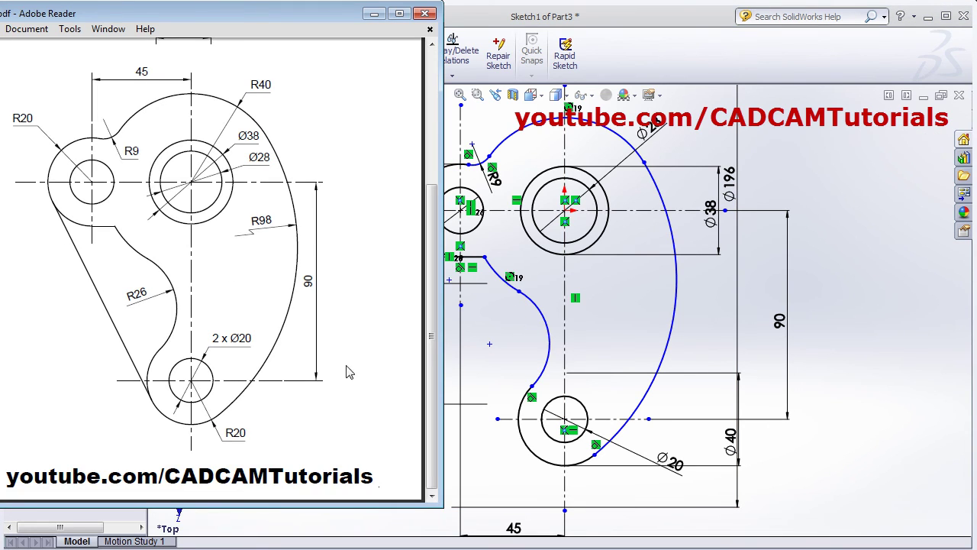
left_click(646, 316)
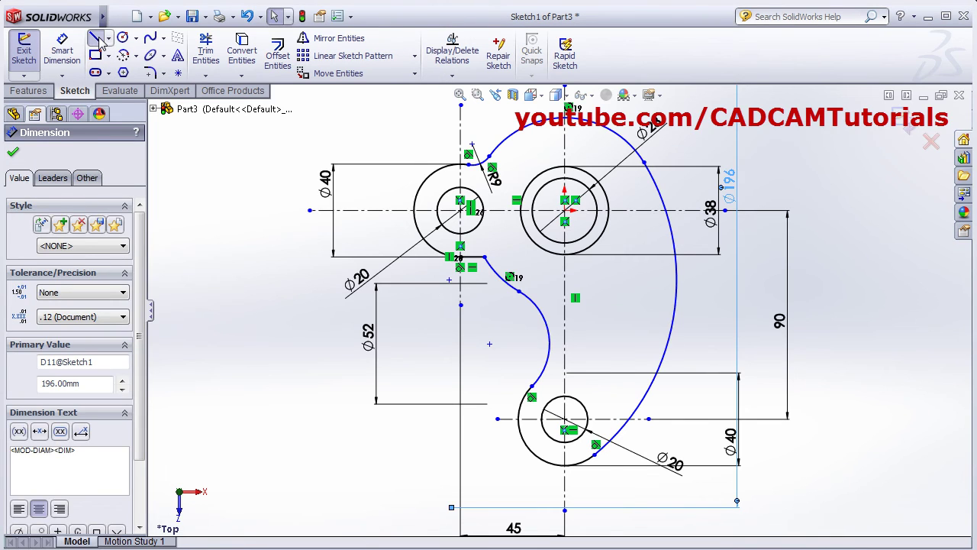
left_click(95, 38)
Step: Draw a line tangent to the left Ø40 and lower circles, then reposition the 45 and Ø40 dimensions
left_click(448, 267)
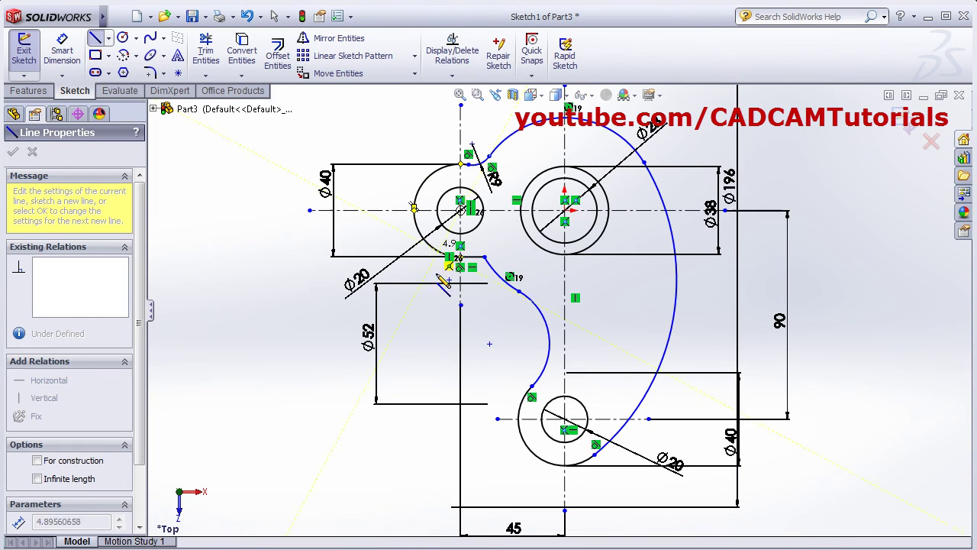
left_click(557, 468)
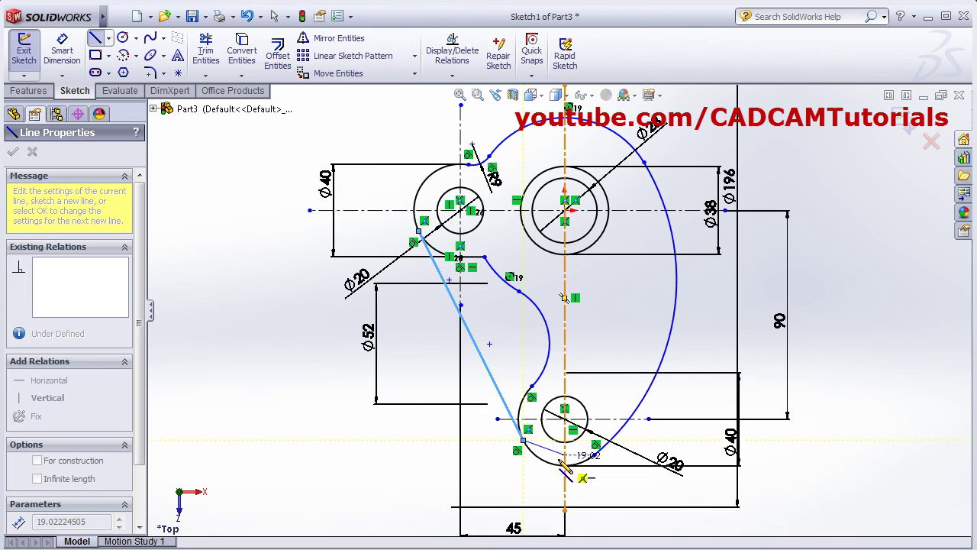
key("Escape")
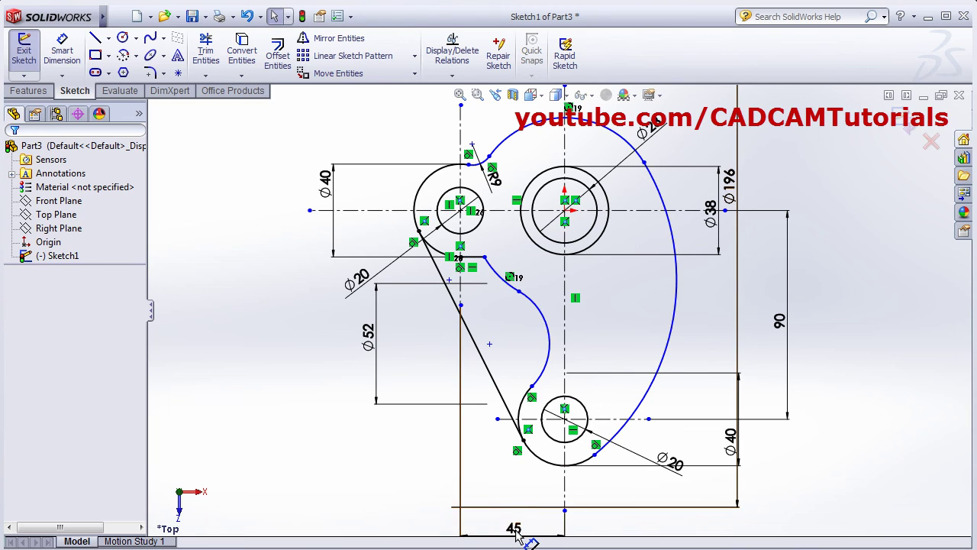
left_click_drag(517, 526, 519, 475)
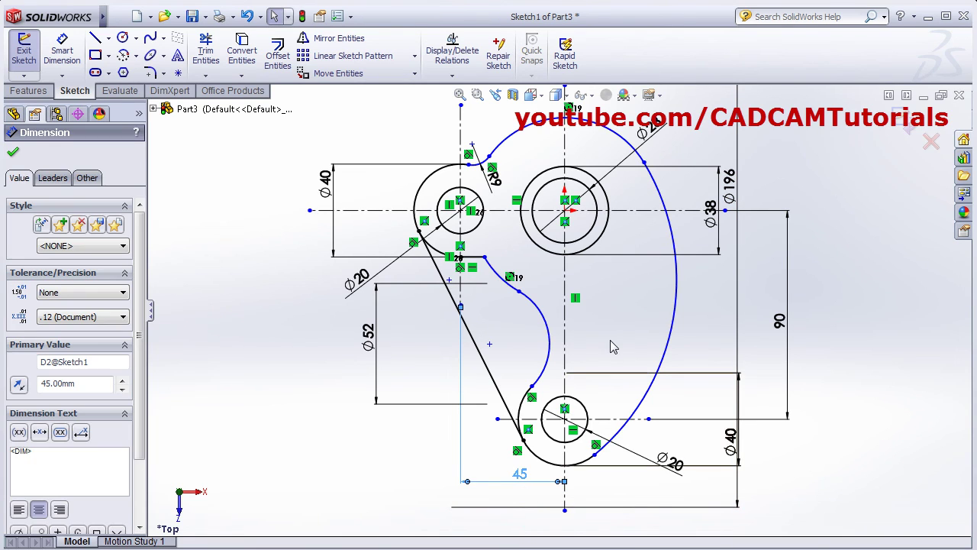
mouse_move(746, 453)
left_mouse_down()
mouse_move(603, 417)
mouse_move(613, 416)
left_mouse_up()
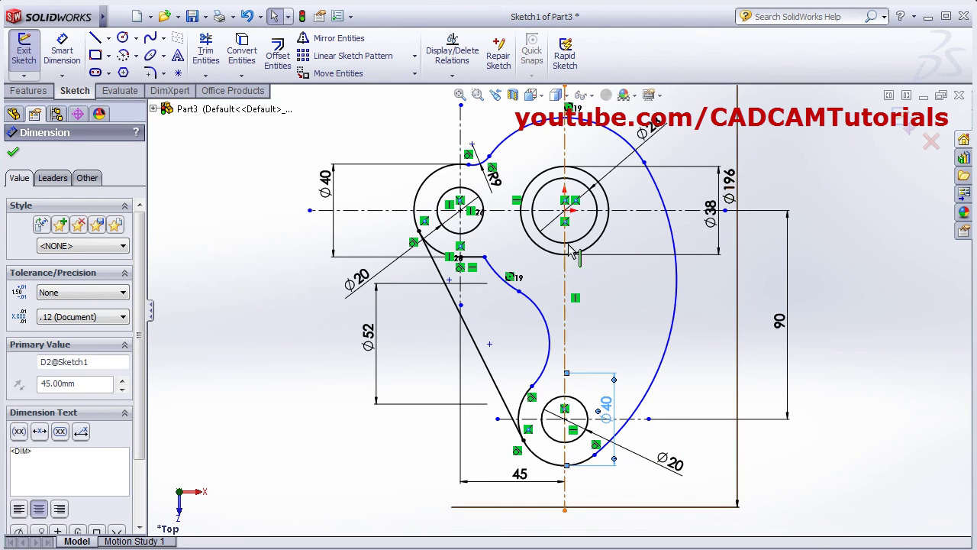